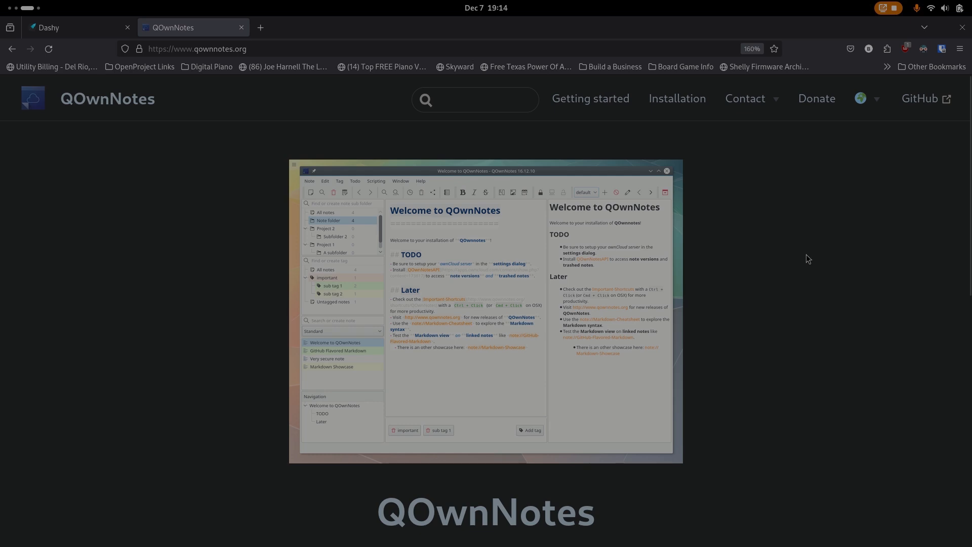
# Open the Fedora Linux installation instructions on the QOwnNotes website and dismiss the survey prompt
pyautogui.click(694, 102)
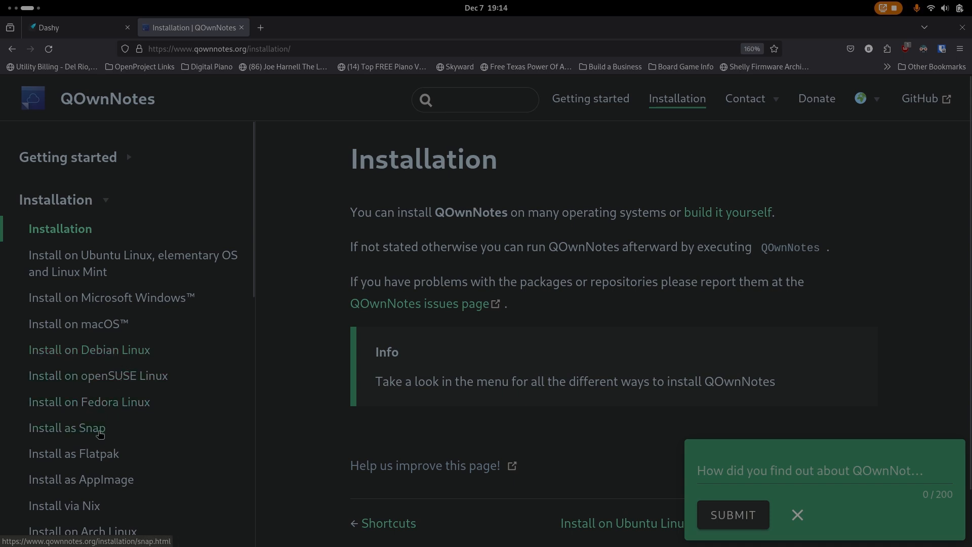
pyautogui.scroll(-3, 144, 433)
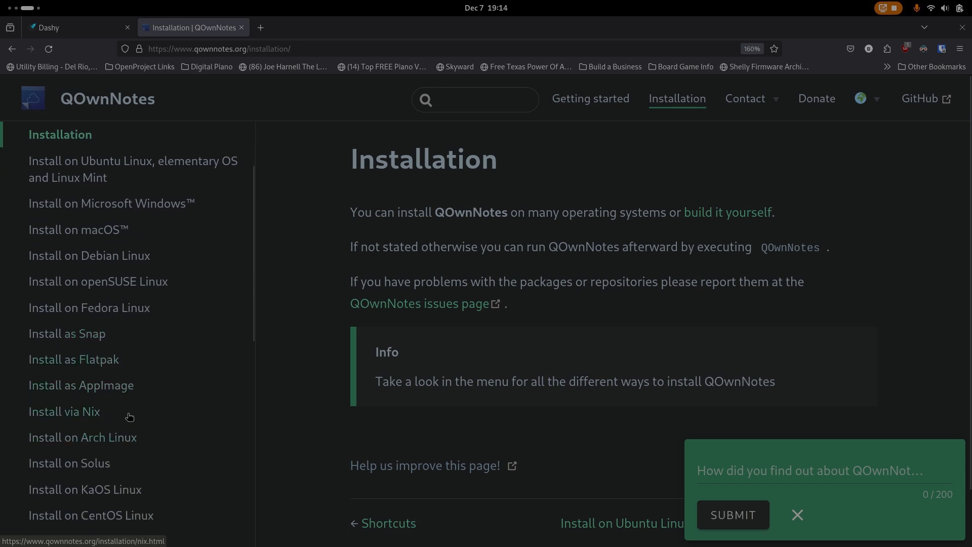
pyautogui.scroll(-3, 147, 416)
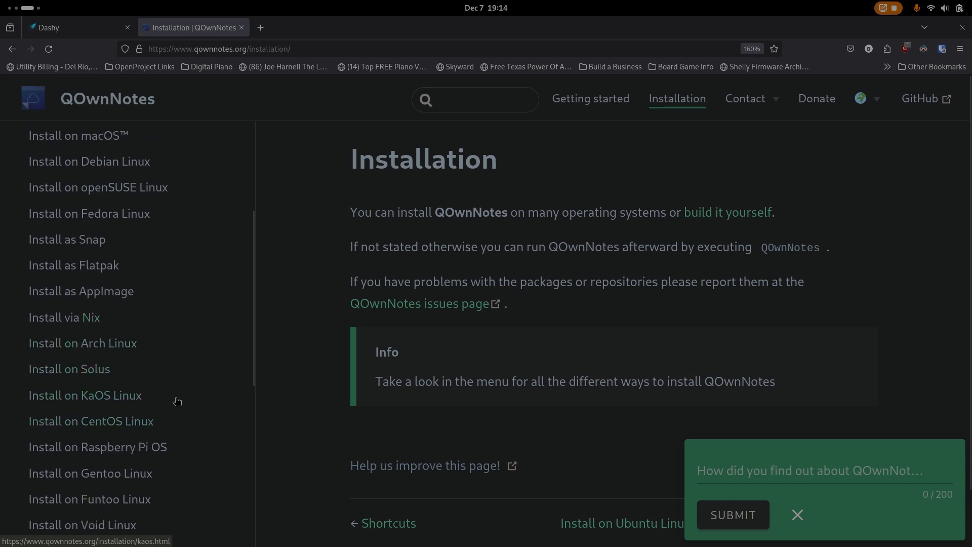
pyautogui.scroll(6, 175, 401)
pyautogui.click(85, 403)
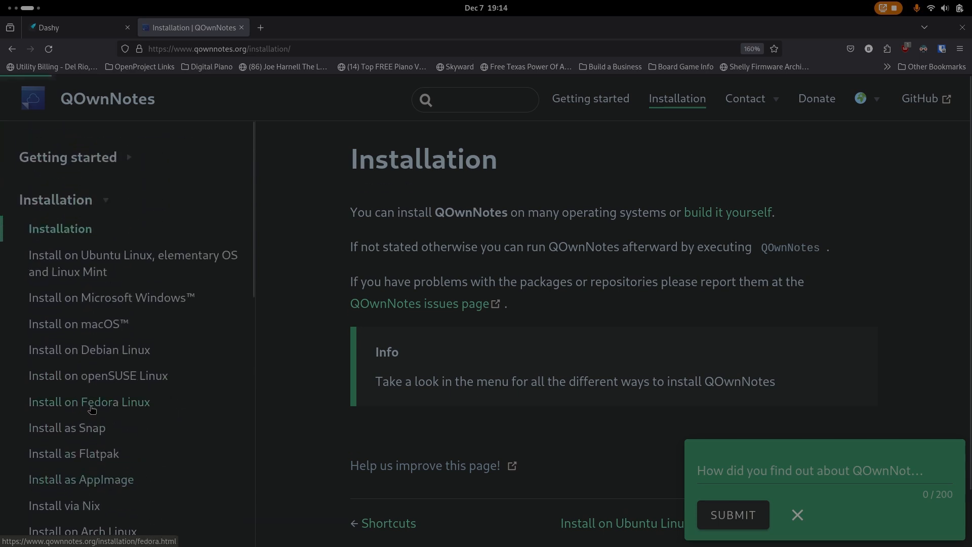
pyautogui.scroll(-2, 294, 372)
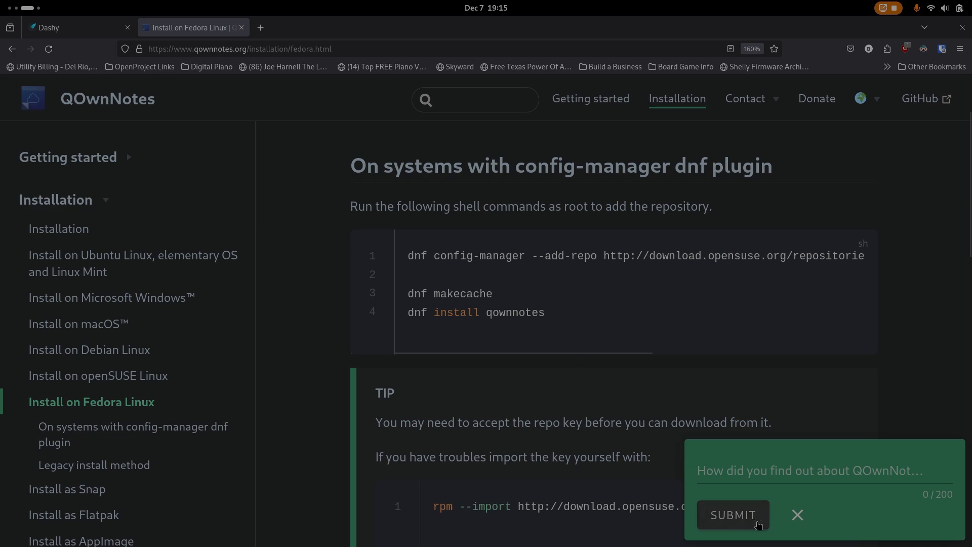
pyautogui.click(801, 519)
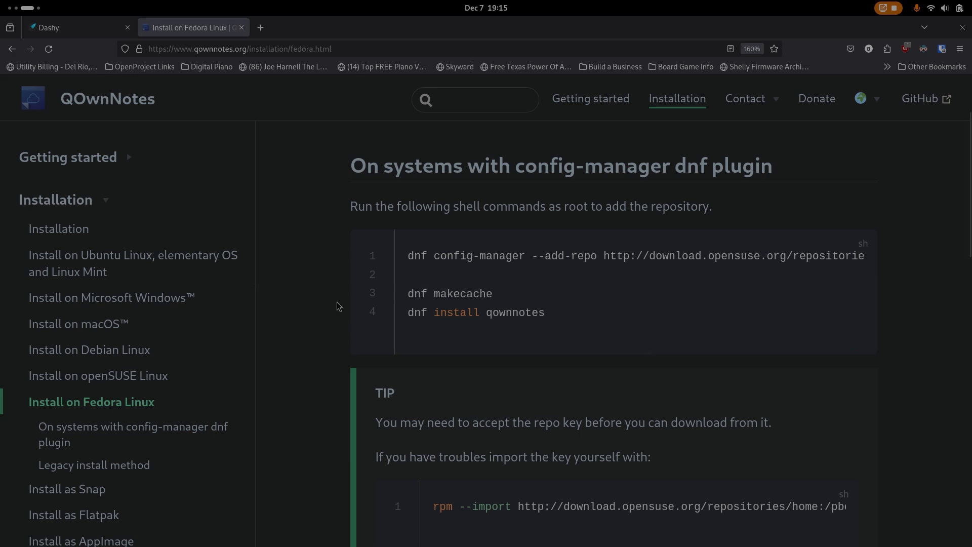
# Switch to the Software app, search for "qown" and open the QOwnNotes page
pyautogui.press('super')
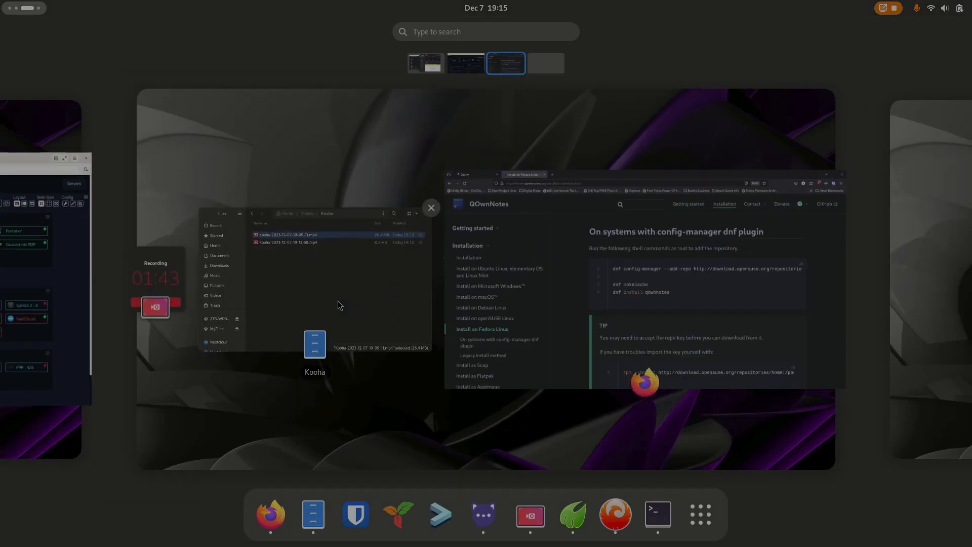
pyautogui.write('soft')
pyautogui.press('Return')
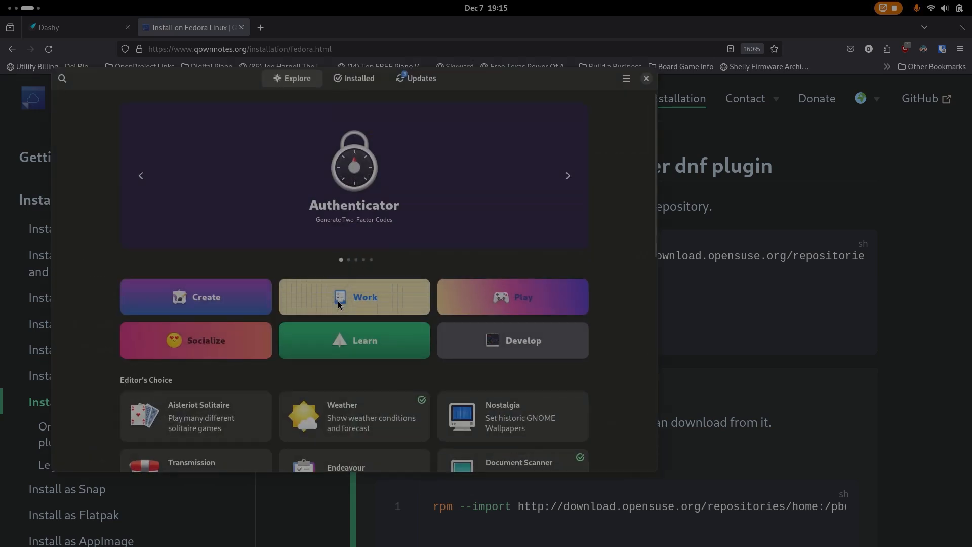
pyautogui.write('qown')
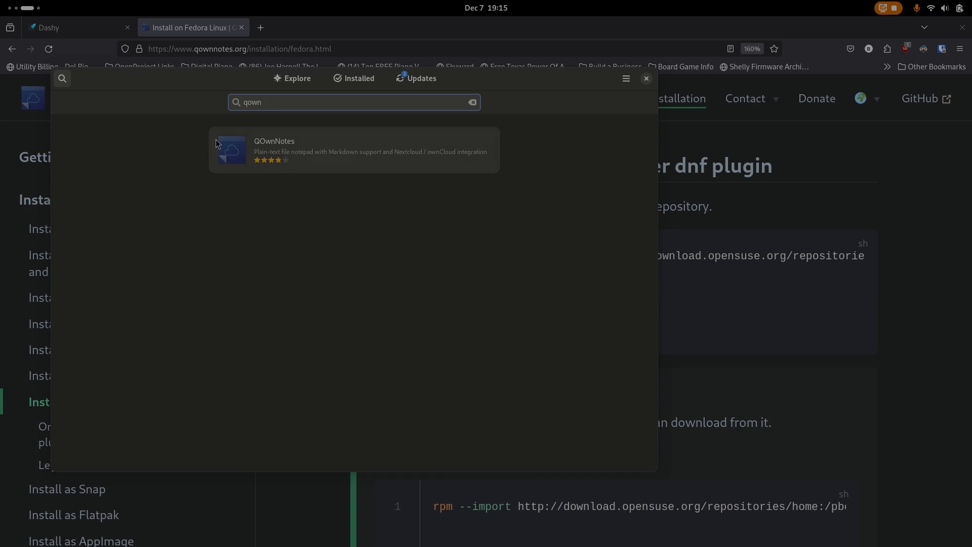
pyautogui.click(282, 147)
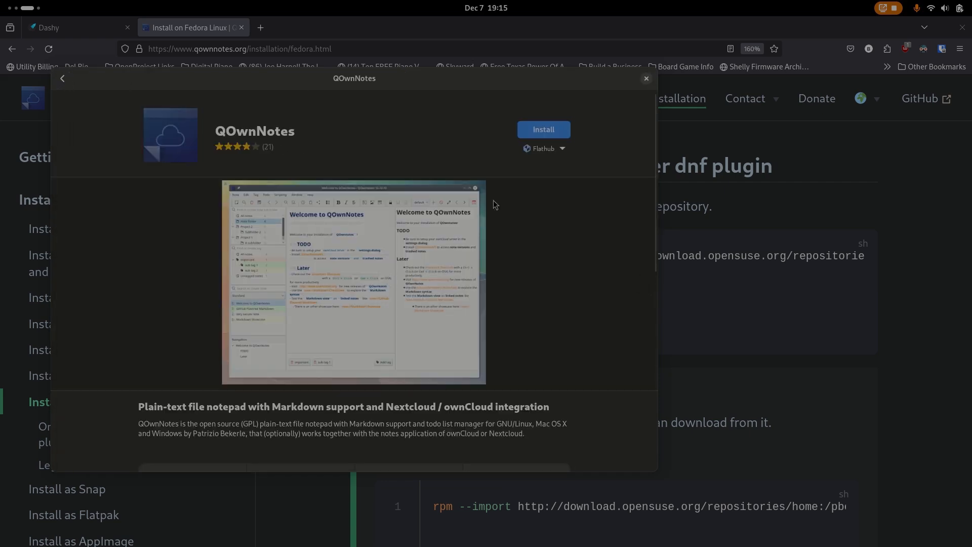
# Install QOwnNotes from the Flathub source and close the Software app
pyautogui.click(562, 149)
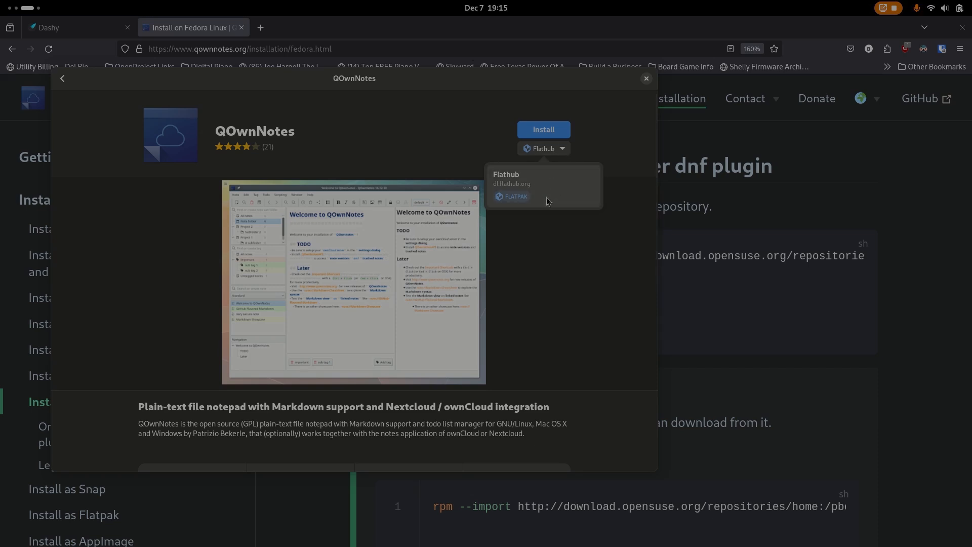
pyautogui.click(574, 188)
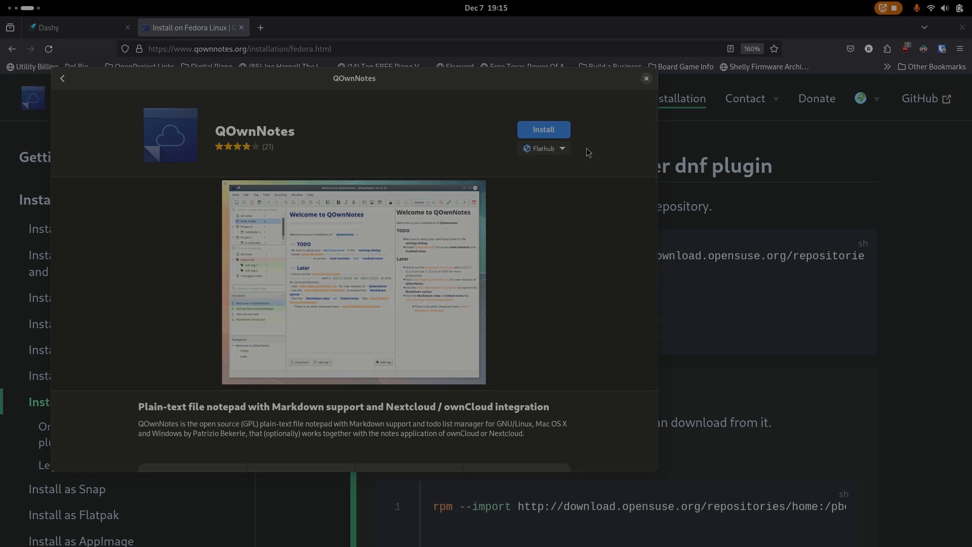
pyautogui.click(540, 133)
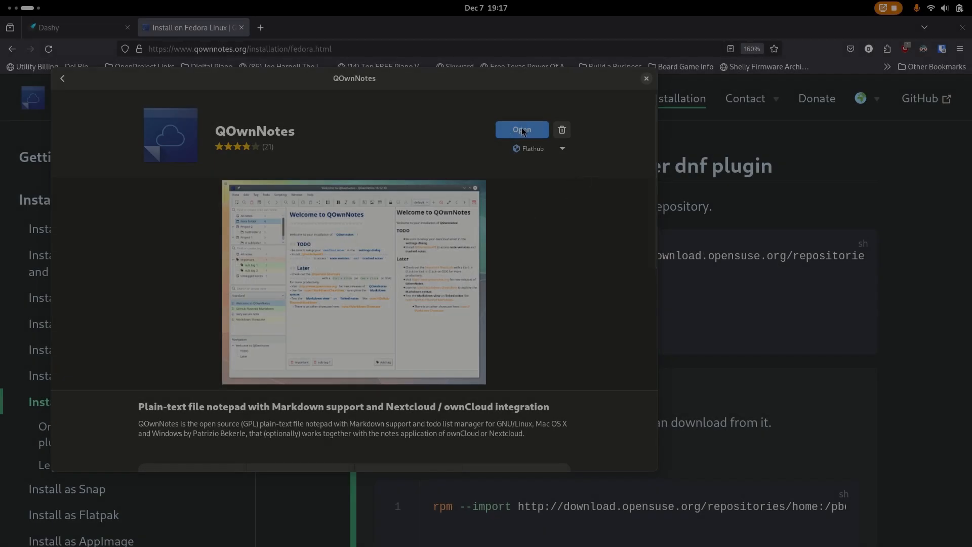
pyautogui.click(646, 79)
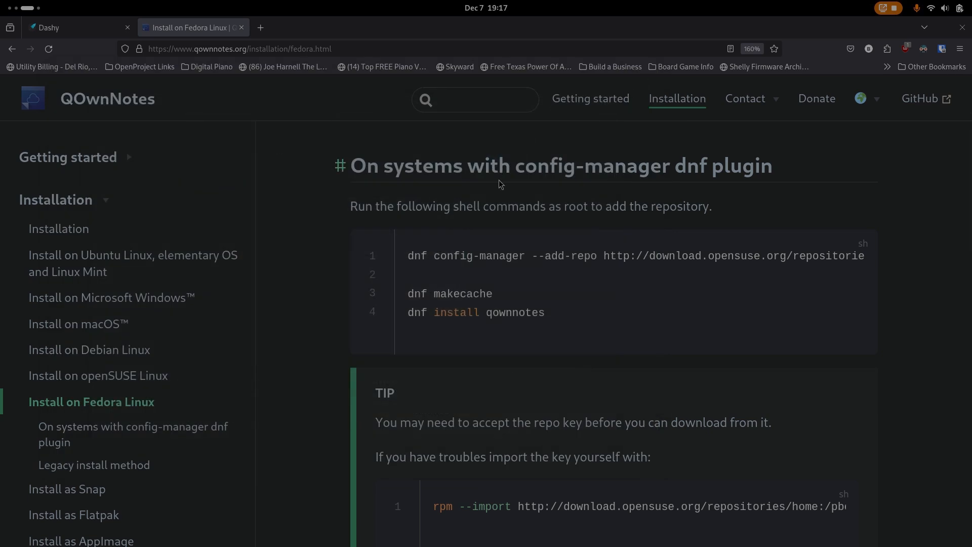
# Launch QOwnNotes, turn on its dark mode and select the Don't ask again! option
pyautogui.press('super')
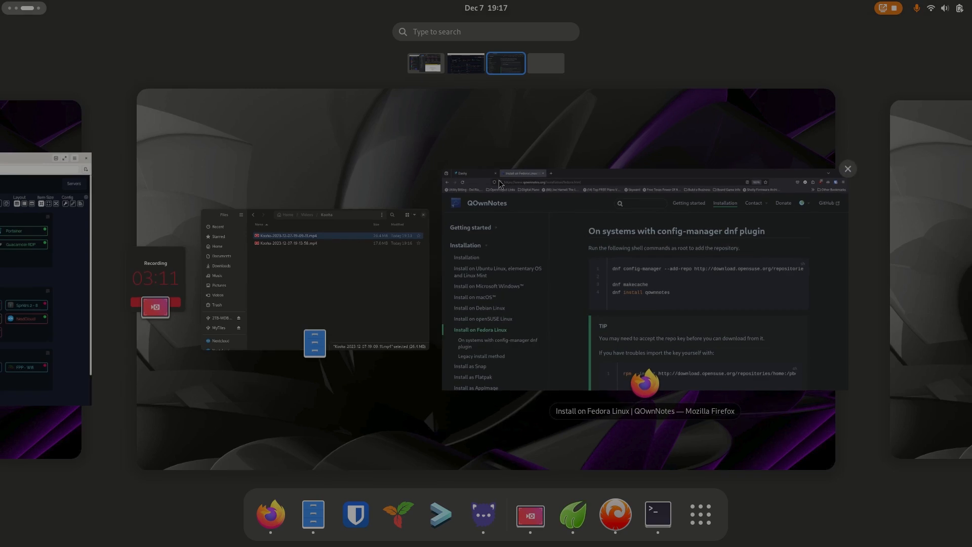
pyautogui.write('qown')
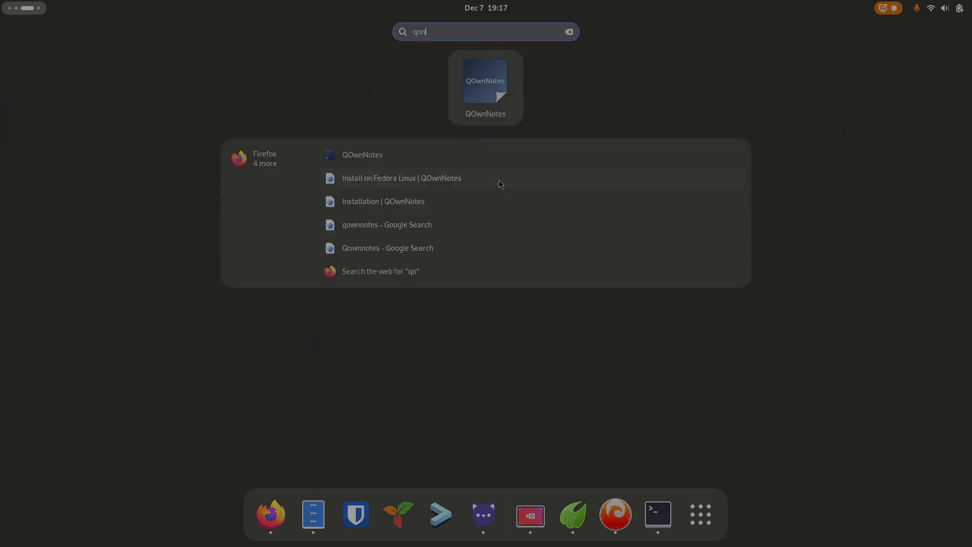
pyautogui.click(500, 184)
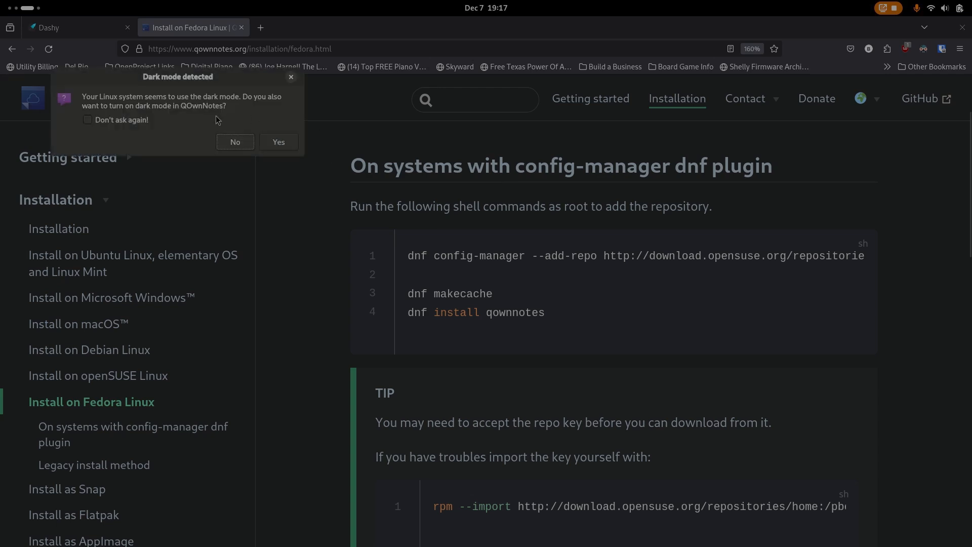
pyautogui.moveTo(216, 83); pyautogui.dragTo(503, 194)
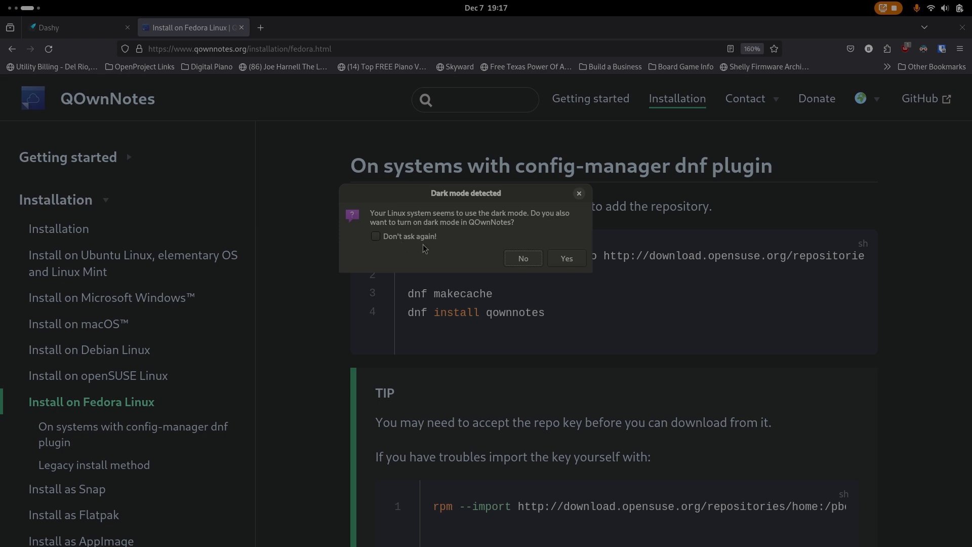
pyautogui.click(398, 236)
pyautogui.click(565, 258)
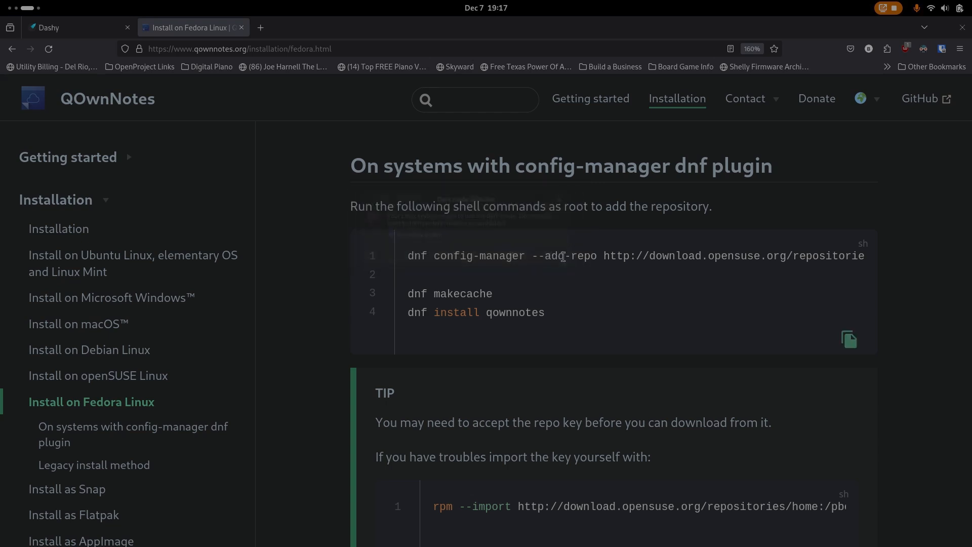
# Keep the Nextcloud/Notes note folder in the welcome wizard, enable Show subfolders and continue to the panel layout page
pyautogui.moveTo(267, 86); pyautogui.dragTo(529, 138)
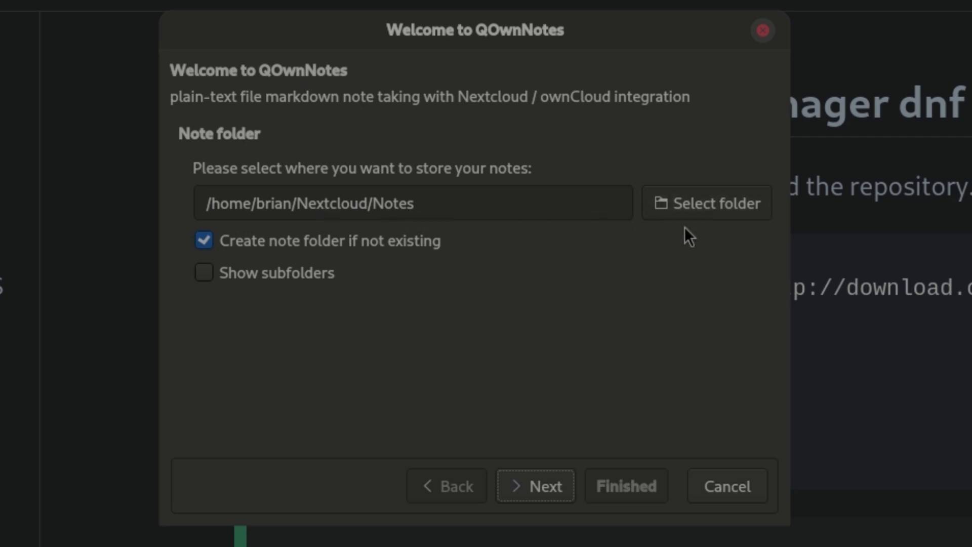
pyautogui.click(709, 208)
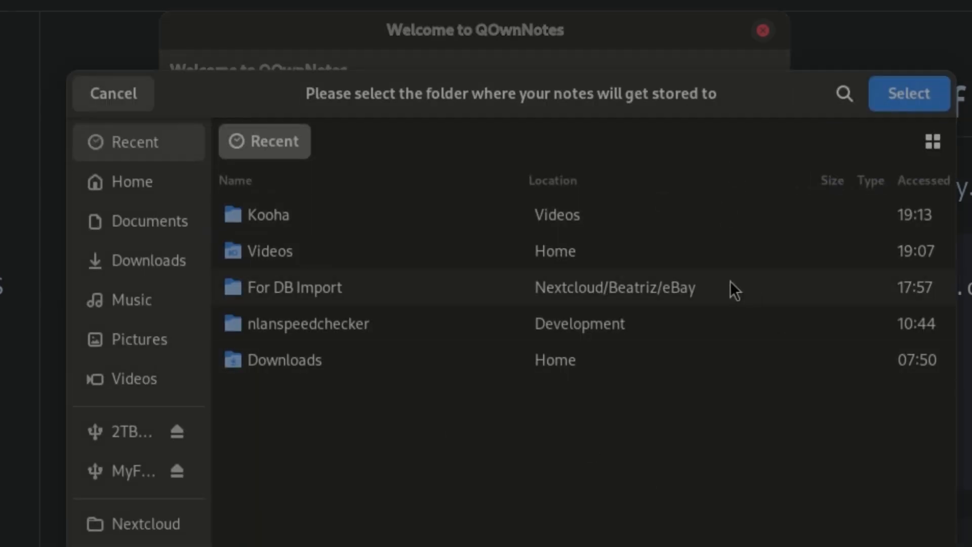
pyautogui.click(117, 93)
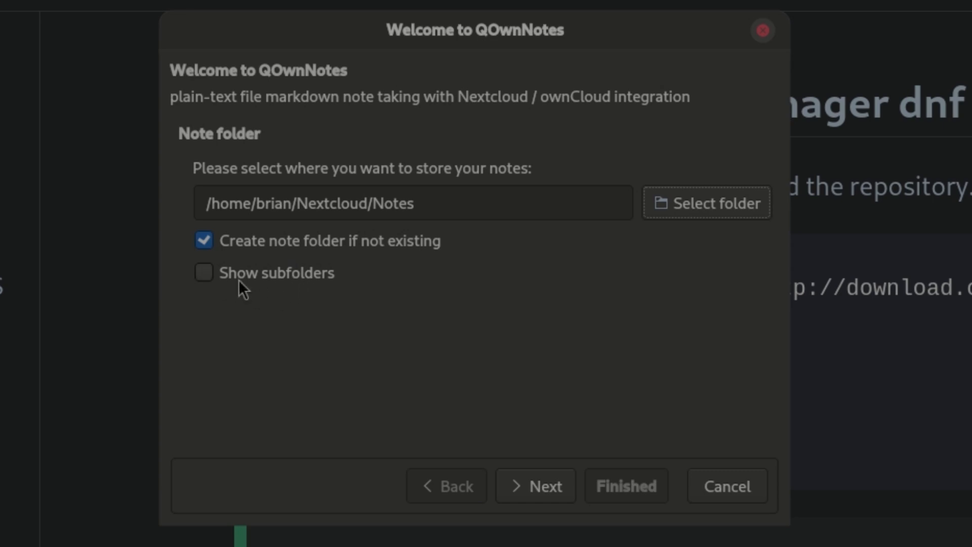
pyautogui.click(203, 275)
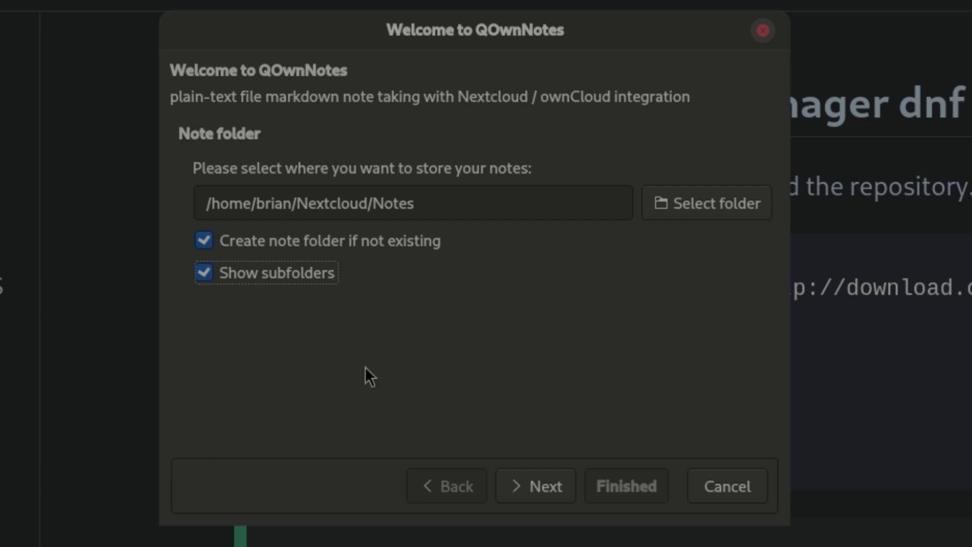
pyautogui.click(545, 478)
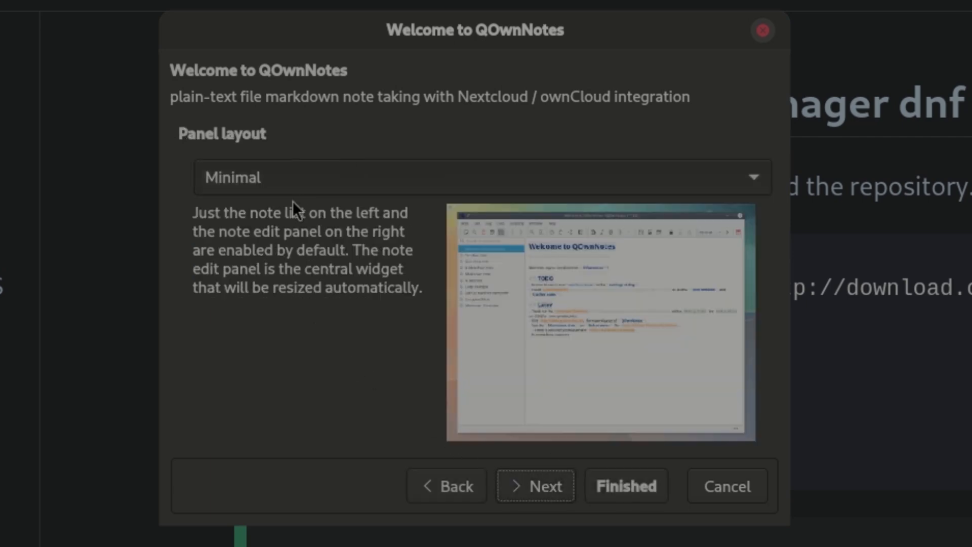
# Compare the Minimal, Full, Preview only, Full vertical and Single column panel layouts through their descriptions and previews
pyautogui.click(311, 181)
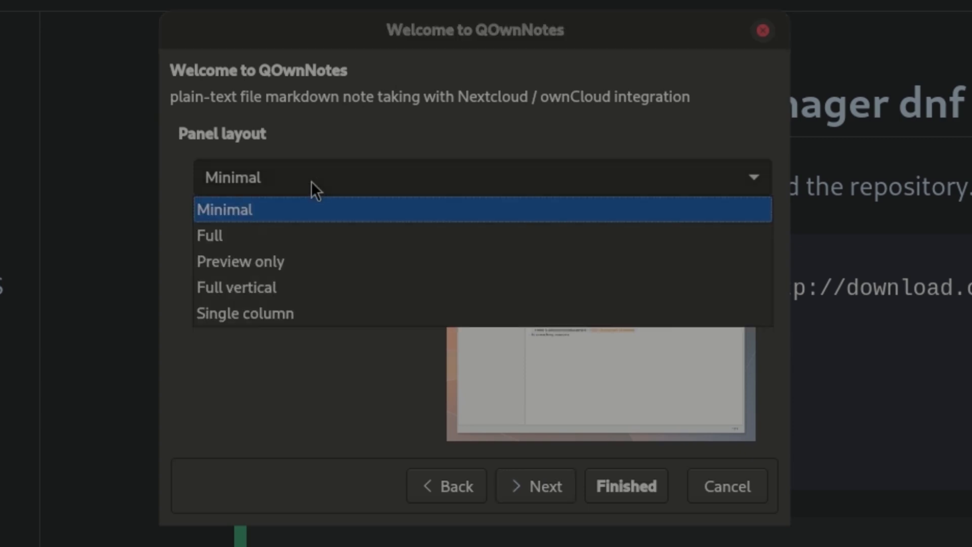
pyautogui.click(324, 175)
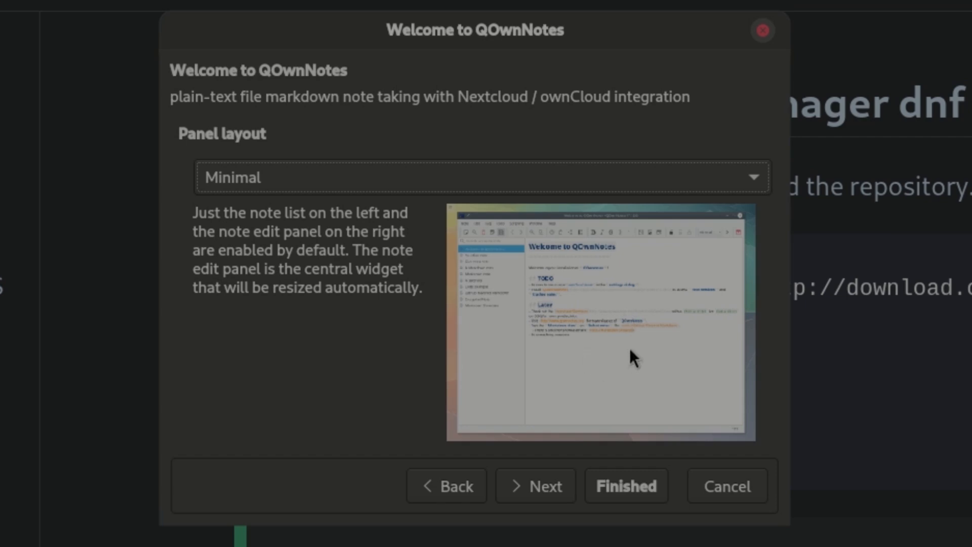
pyautogui.click(344, 173)
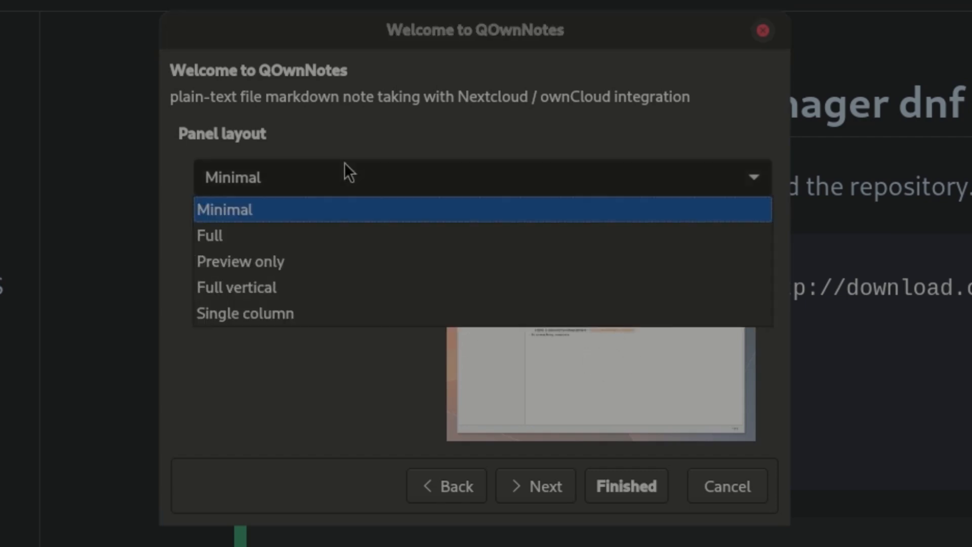
pyautogui.click(327, 234)
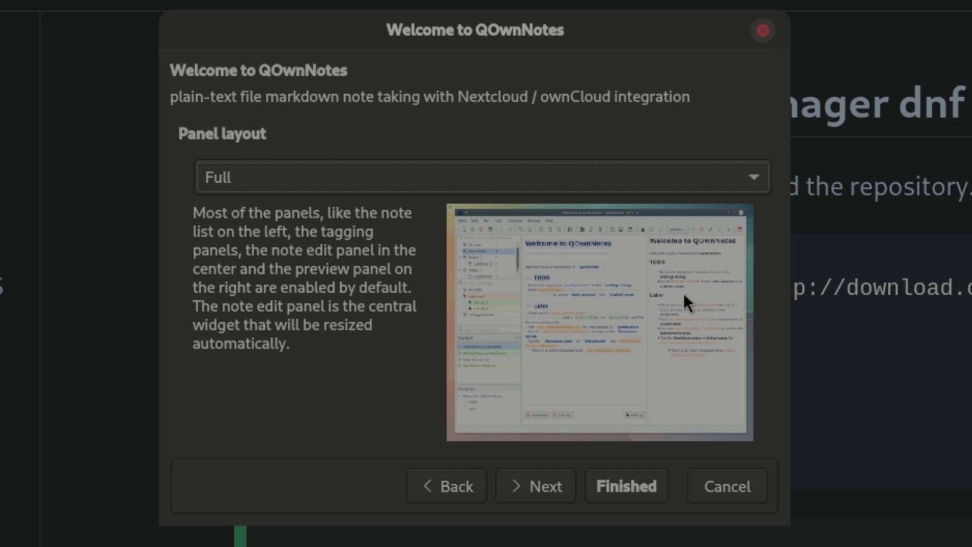
pyautogui.click(302, 174)
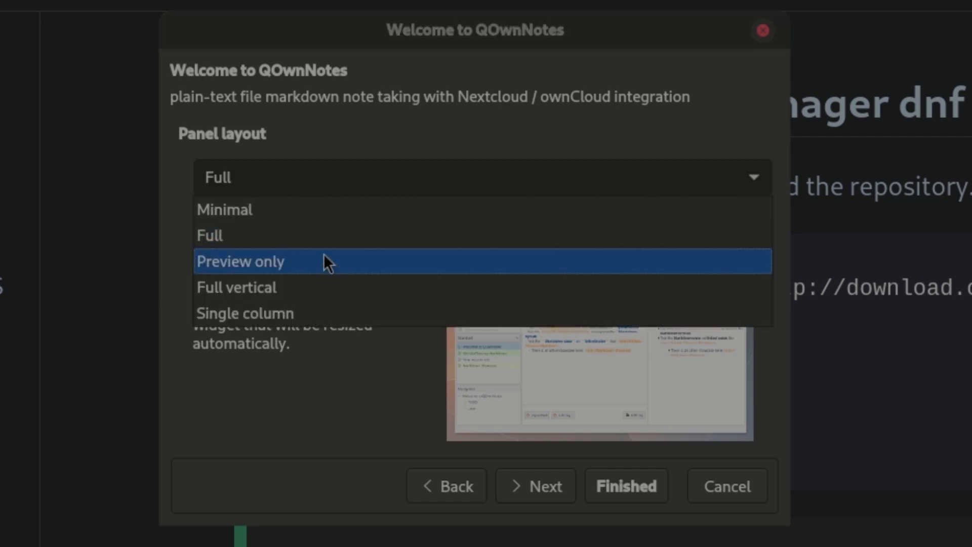
pyautogui.click(327, 272)
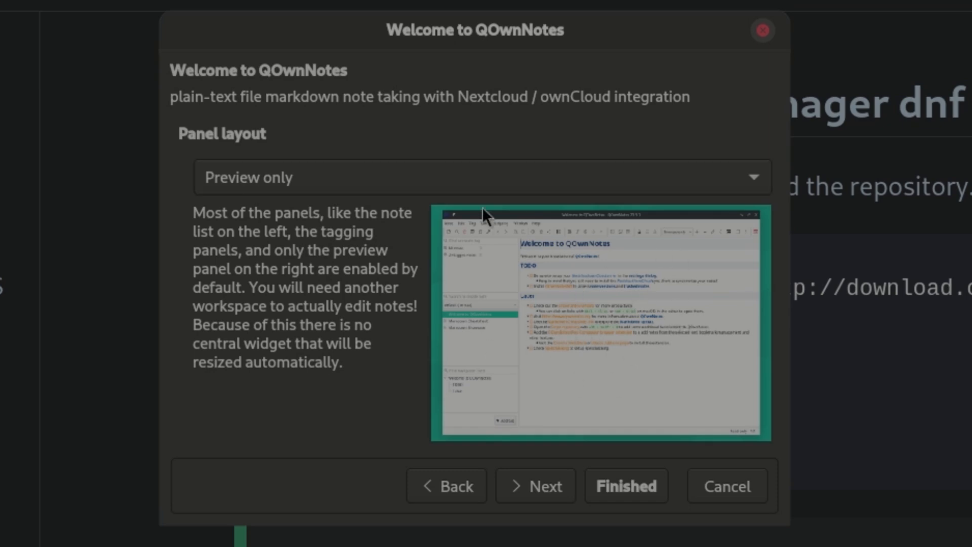
pyautogui.click(369, 182)
pyautogui.click(351, 286)
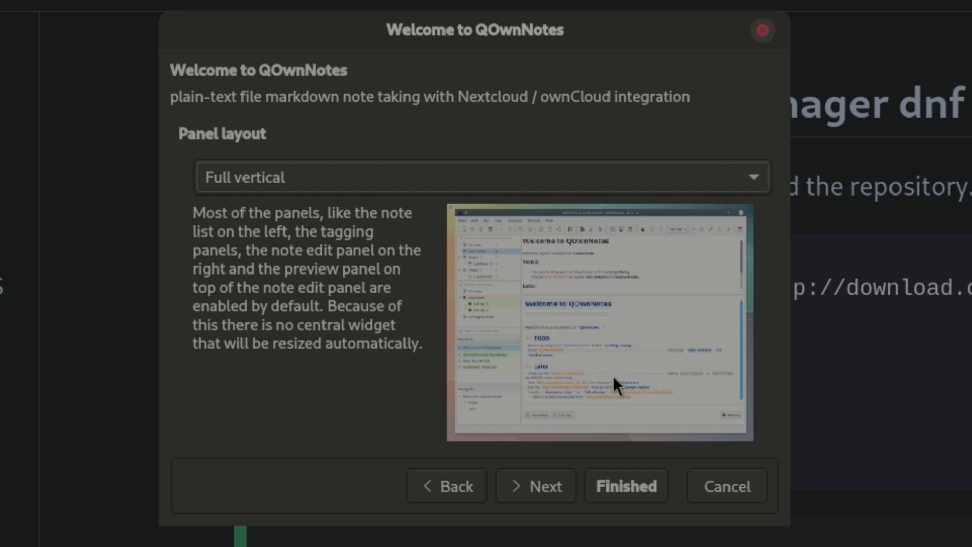
pyautogui.click(327, 170)
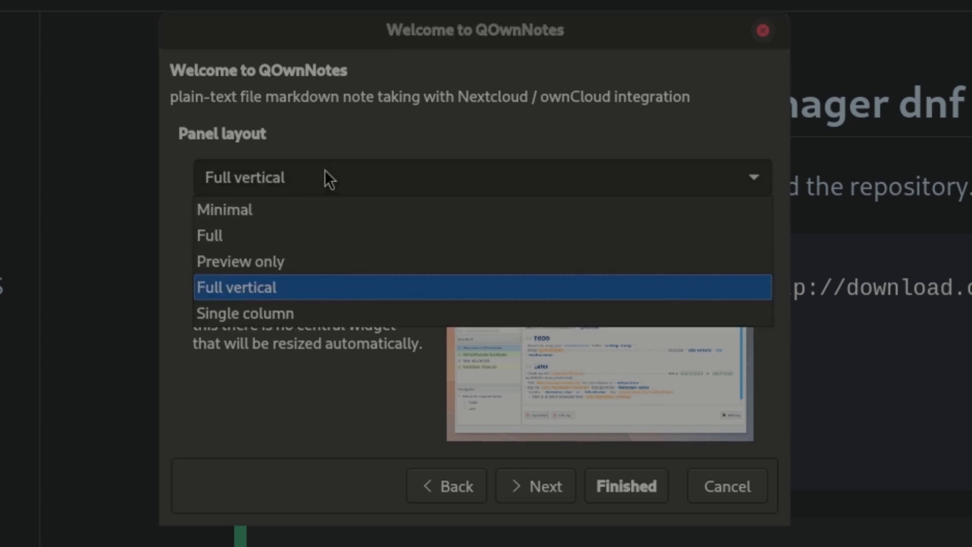
pyautogui.click(304, 313)
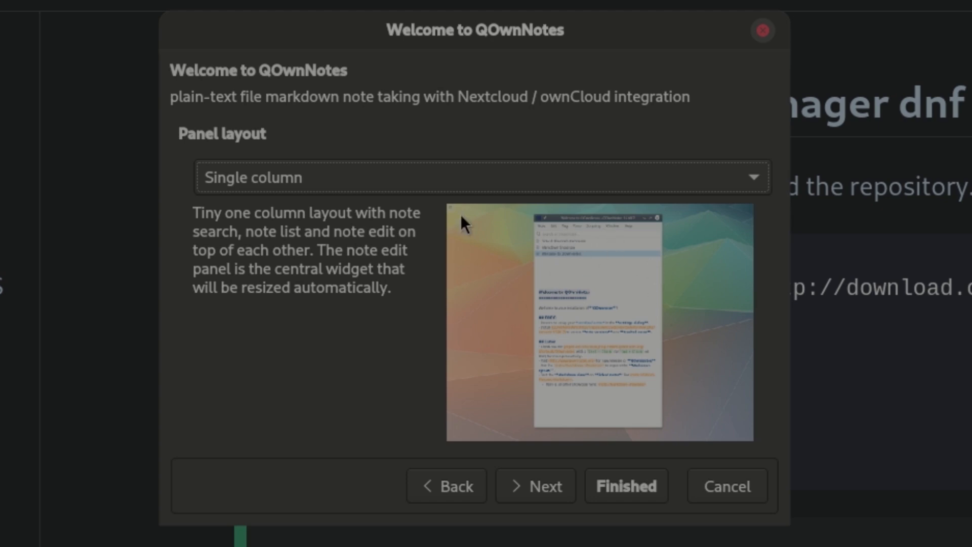
# Set the panel layout to Full
pyautogui.click(381, 171)
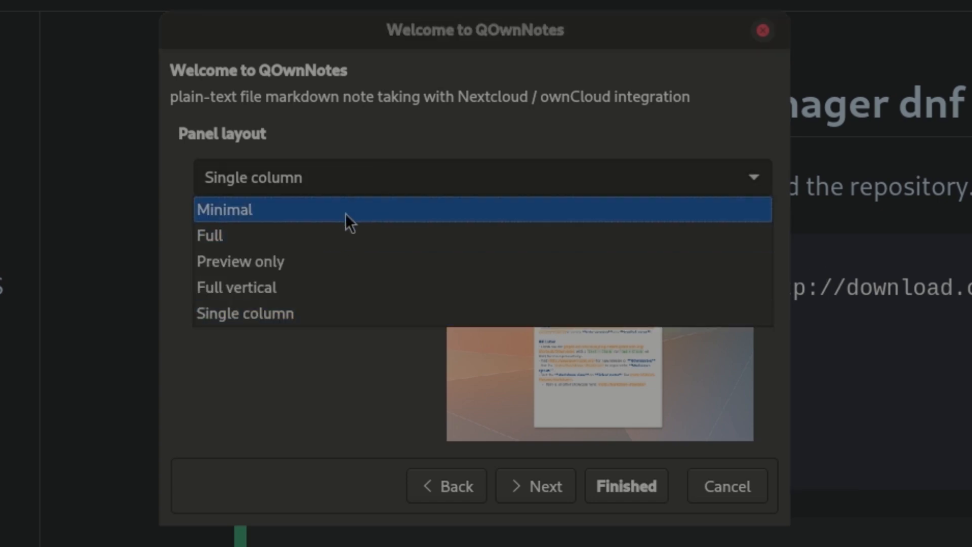
pyautogui.click(369, 229)
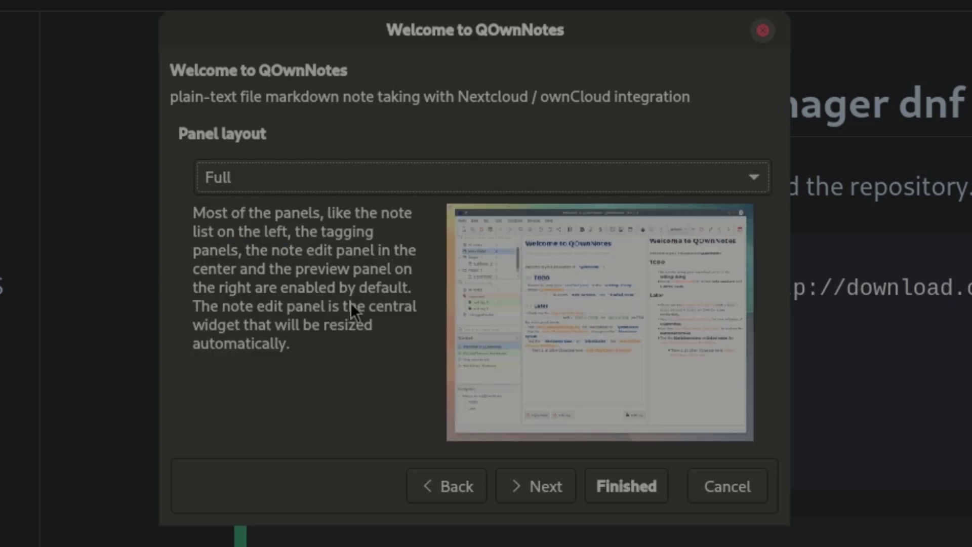
# Continue to the Nextcloud / ownCloud page of the welcome wizard, open its settings and enable Nextcloud / ownCloud support
pyautogui.click(530, 487)
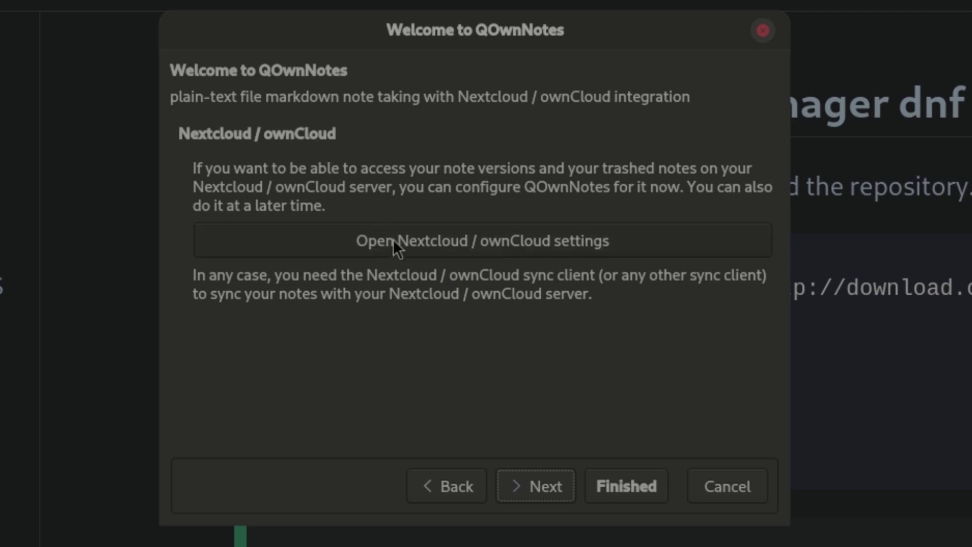
pyautogui.click(426, 240)
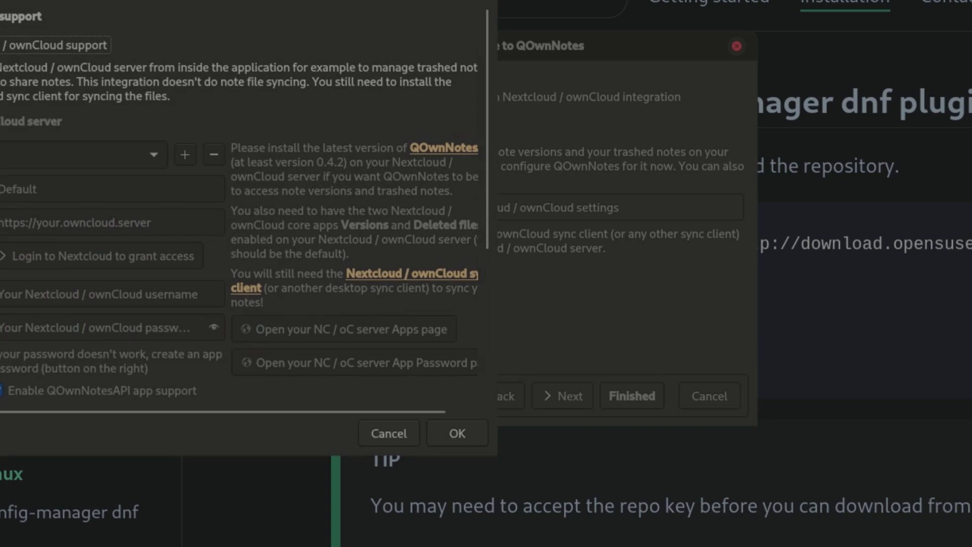
pyautogui.moveTo(73, 1); pyautogui.dragTo(458, 37)
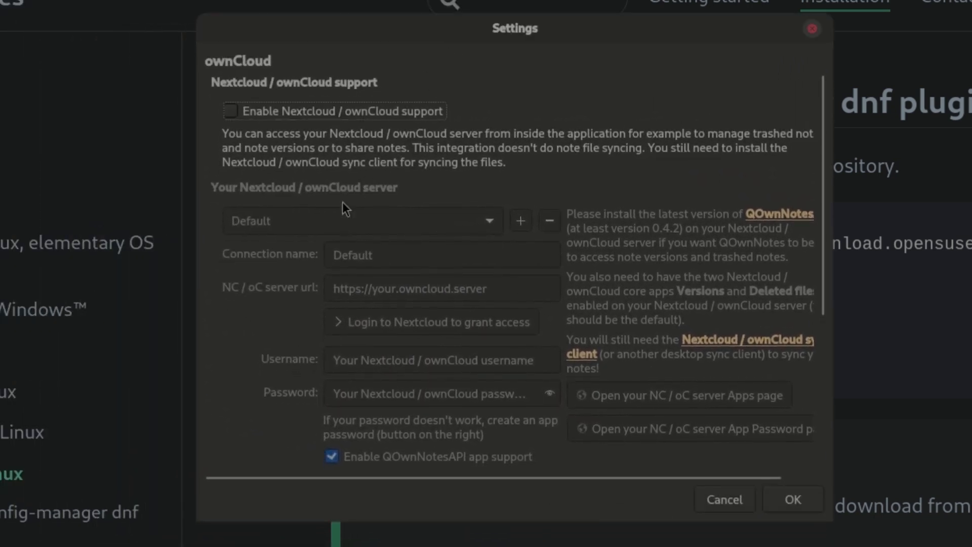
pyautogui.click(230, 111)
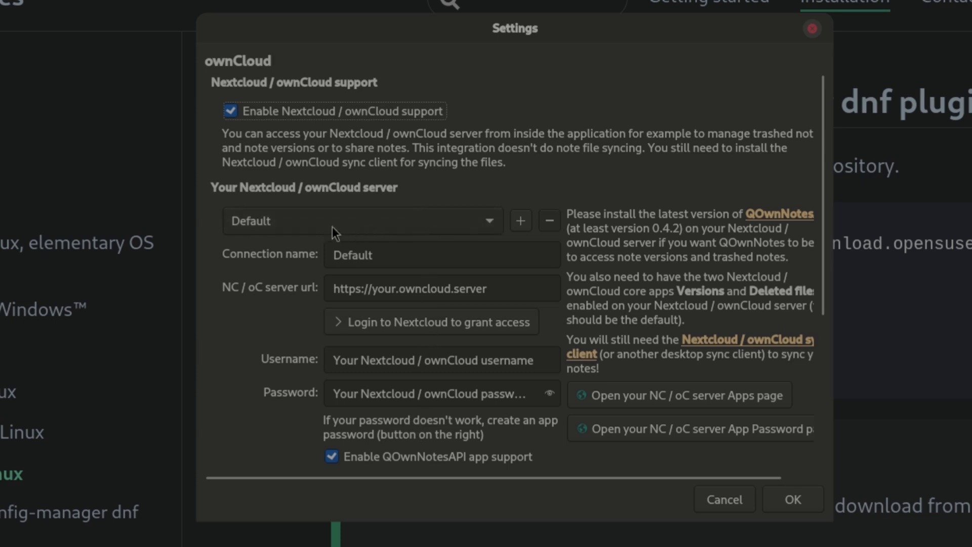
pyautogui.click(394, 221)
pyautogui.click(395, 220)
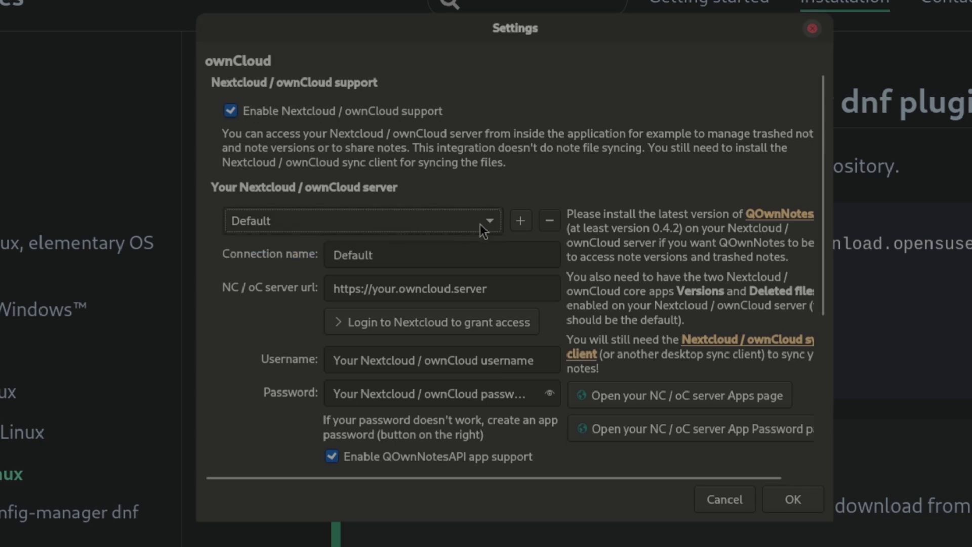
pyautogui.click(414, 254)
pyautogui.doubleClick(415, 254)
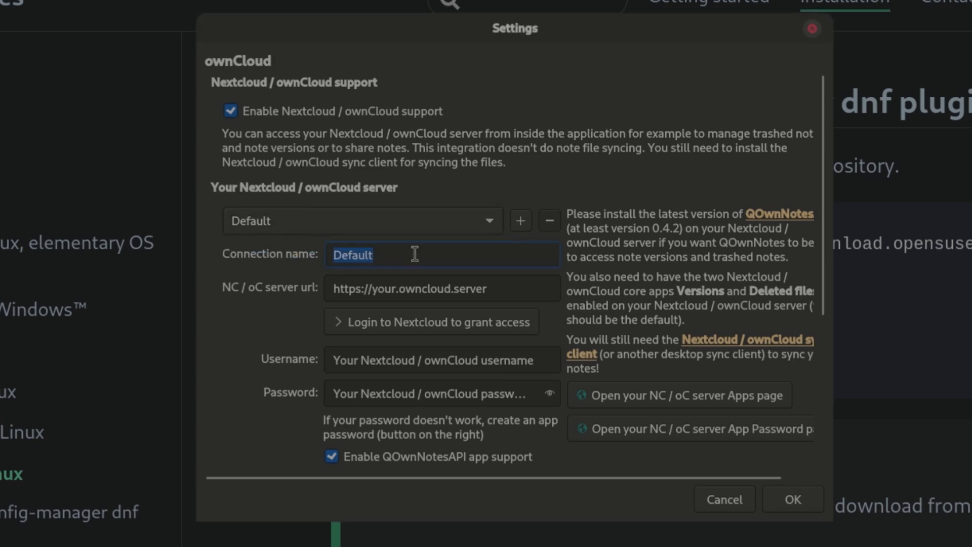
pyautogui.write('NextCloud')
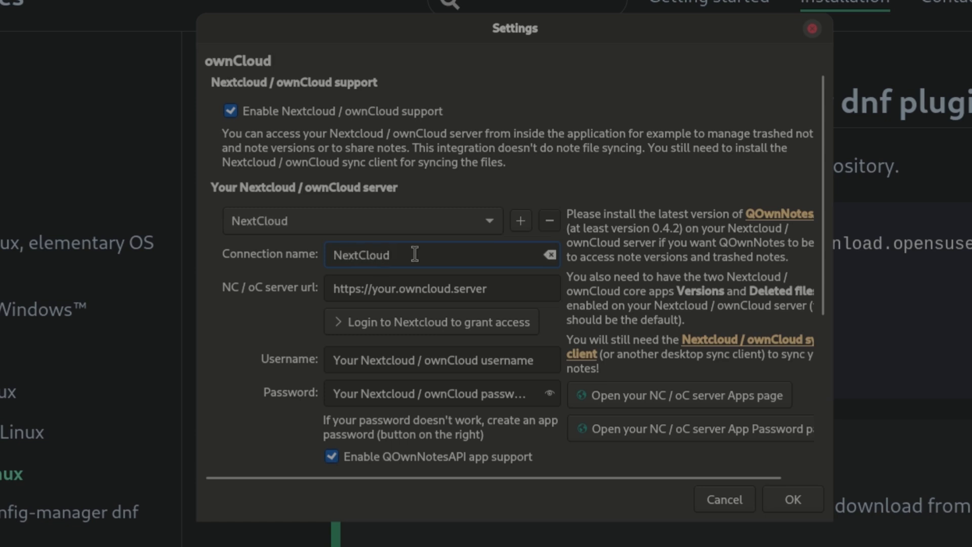
pyautogui.click(490, 287)
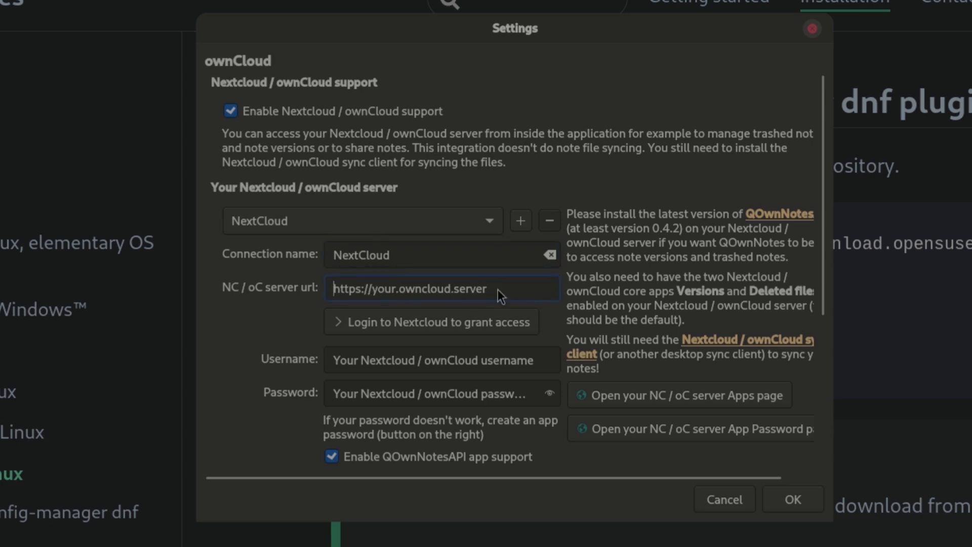
pyautogui.write('https:')
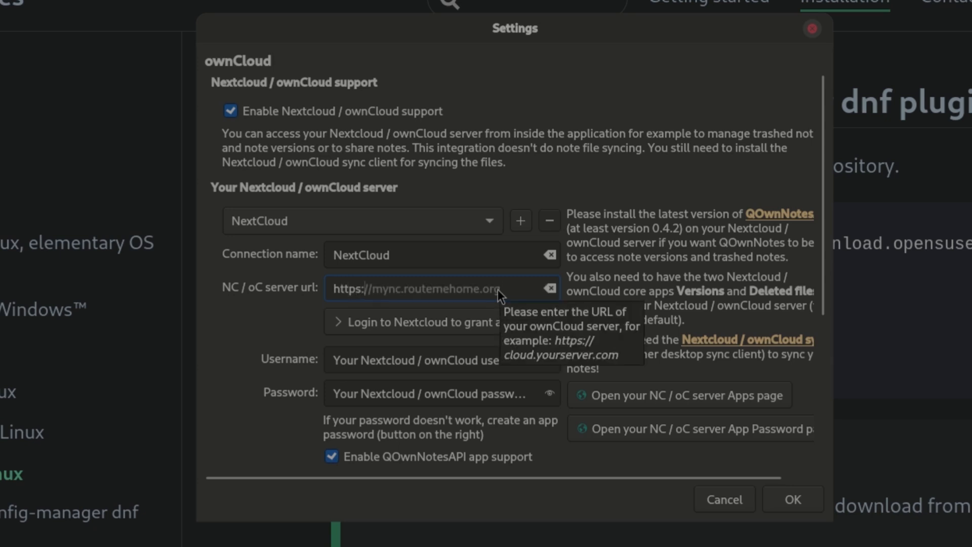
pyautogui.press('Tab')
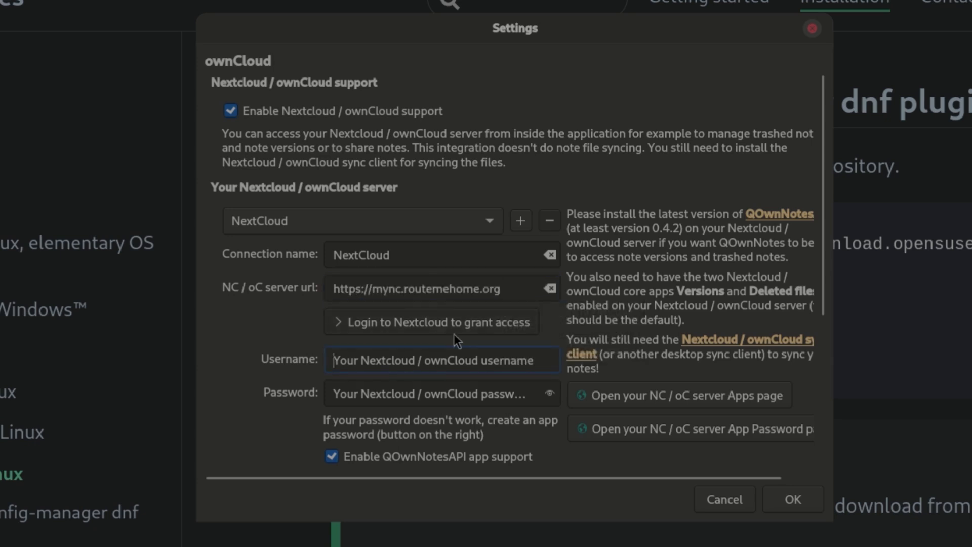
# Start the Nextcloud login that grants QOwnNotes access and choose to log in with Authentik
pyautogui.click(420, 322)
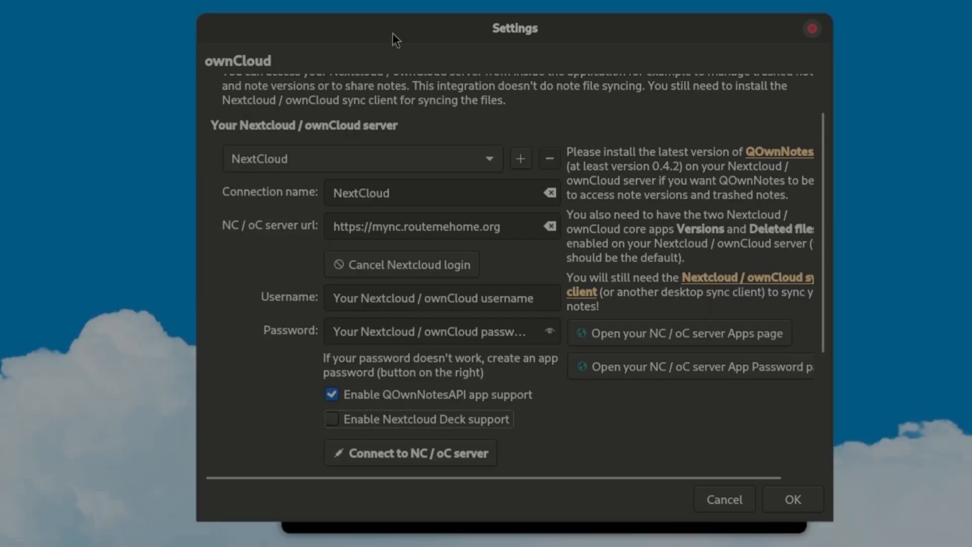
pyautogui.moveTo(393, 33); pyautogui.dragTo(427, 17)
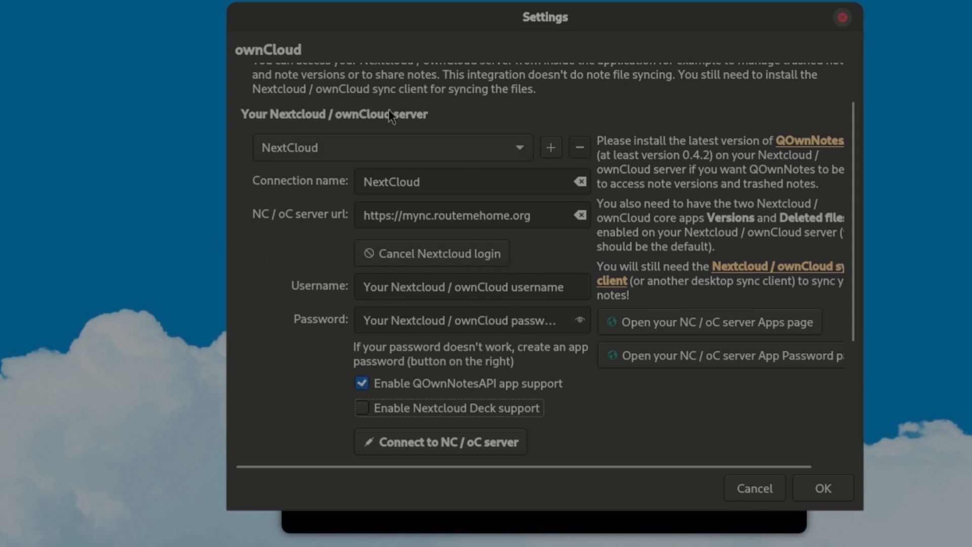
pyautogui.click(106, 233)
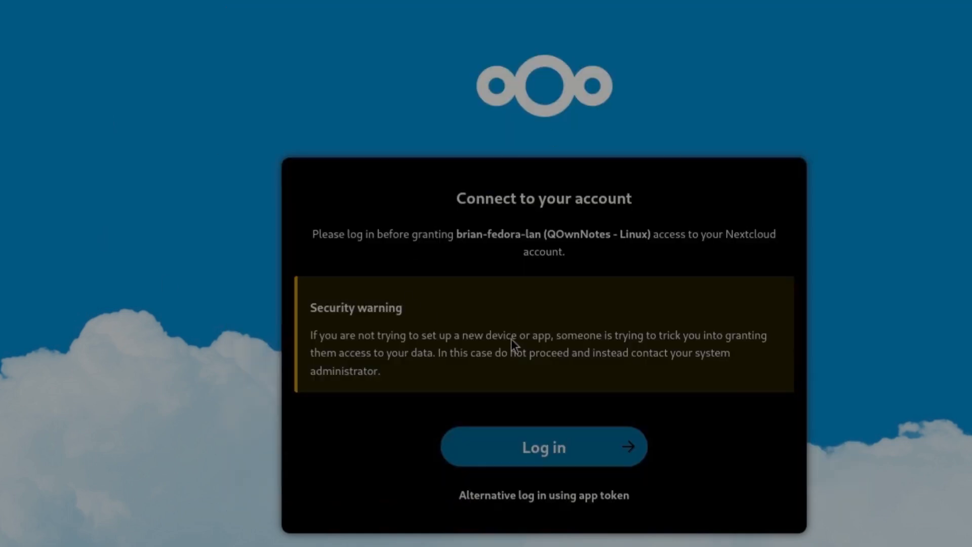
pyautogui.click(535, 461)
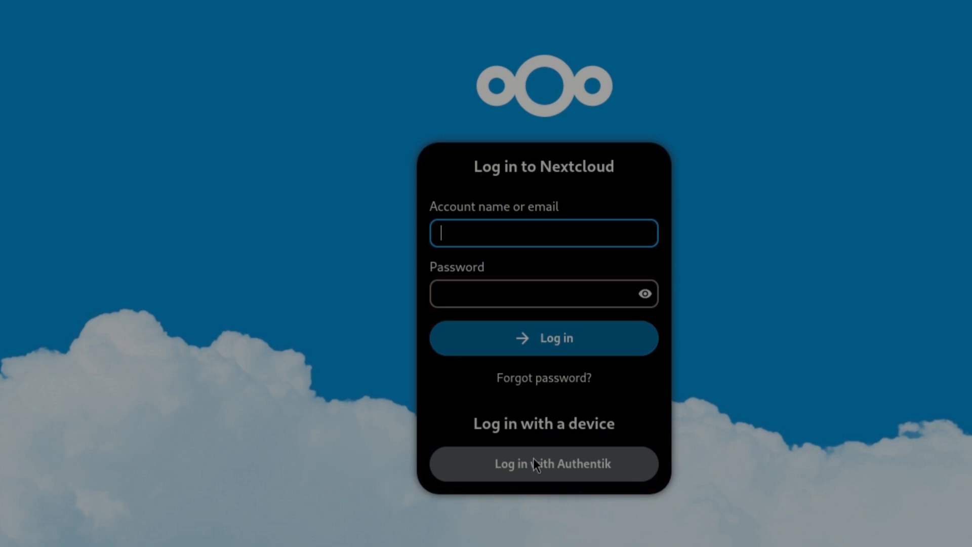
pyautogui.click(859, 357)
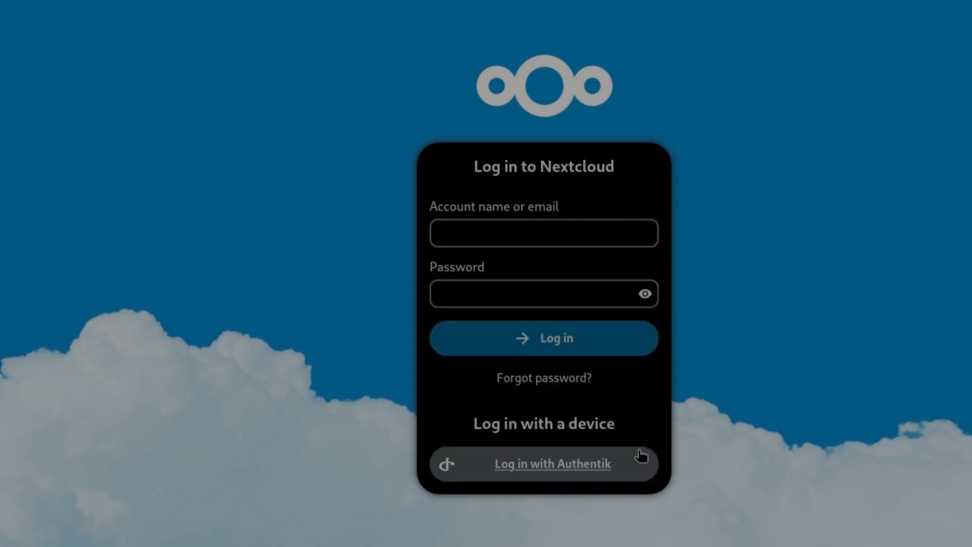
pyautogui.click(568, 464)
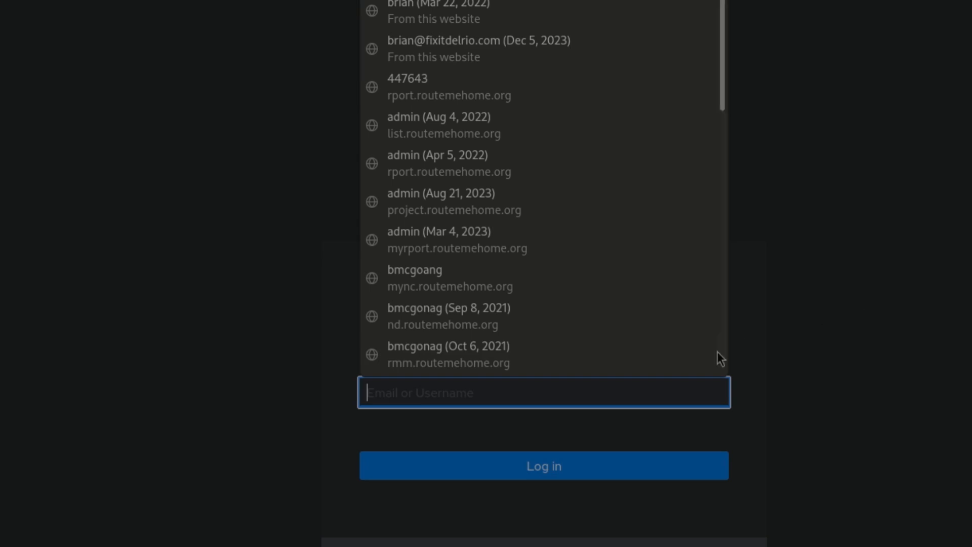
# Sign in with the saved account e-mail, the account password and the two-factor authentication code, and acknowledge the connected account
pyautogui.click(561, 44)
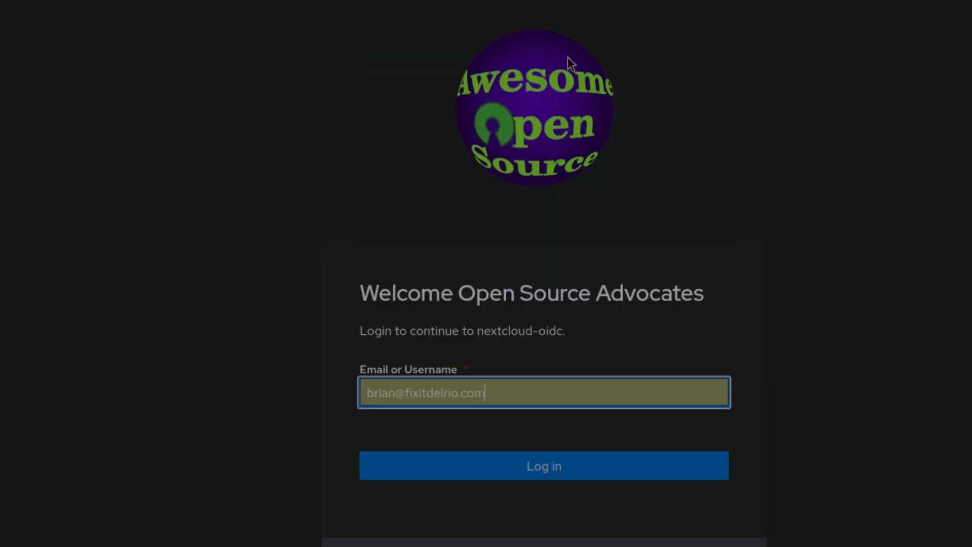
pyautogui.click(552, 464)
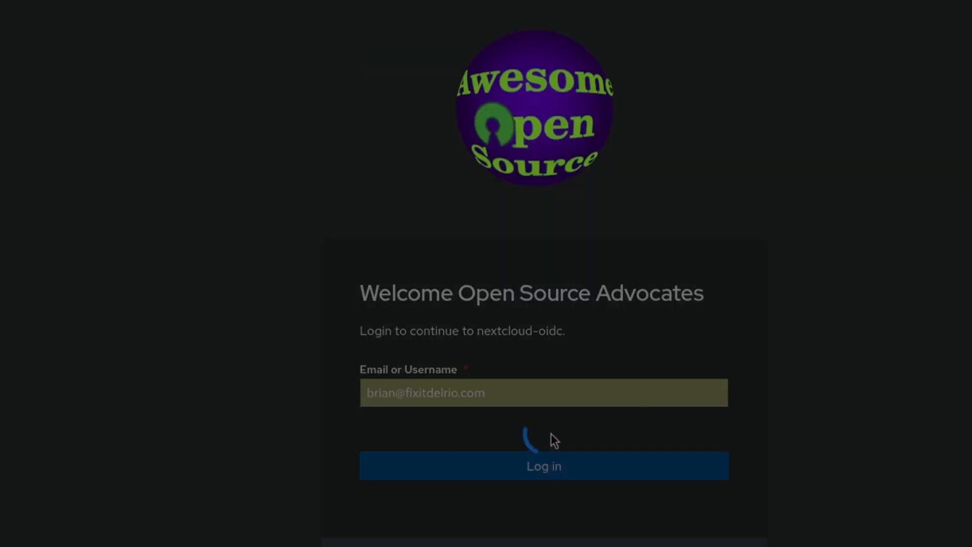
pyautogui.click(542, 79)
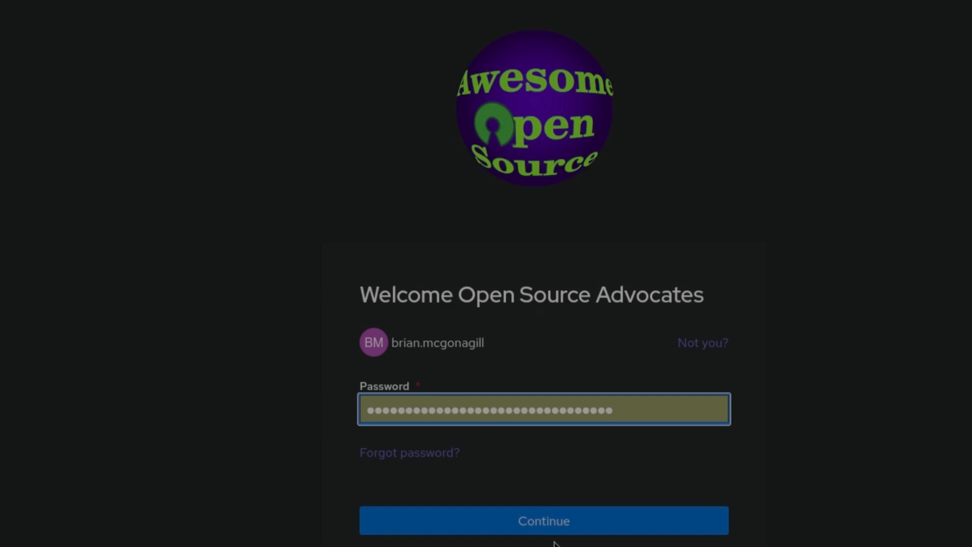
pyautogui.click(587, 512)
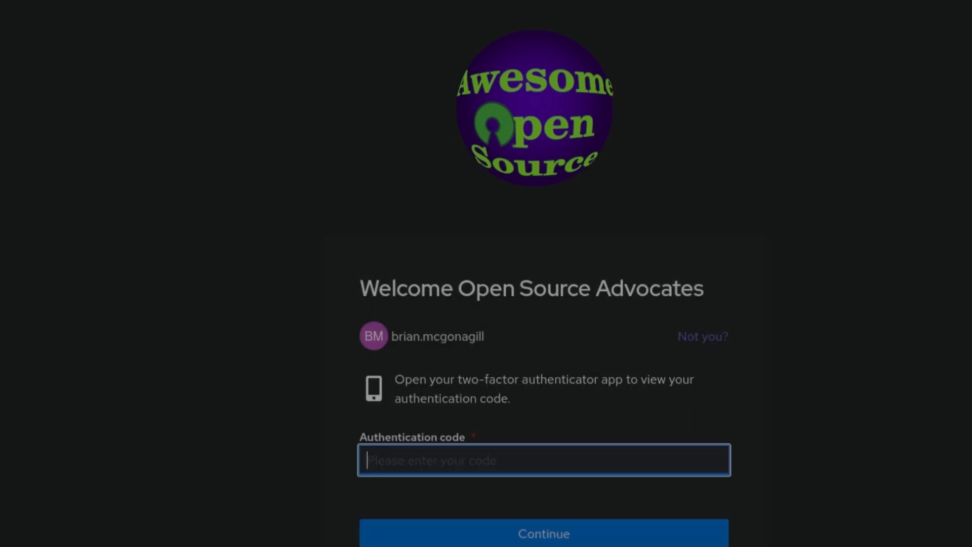
pyautogui.click(509, 467)
pyautogui.hotkey('ctrl', 'v')
pyautogui.click(519, 532)
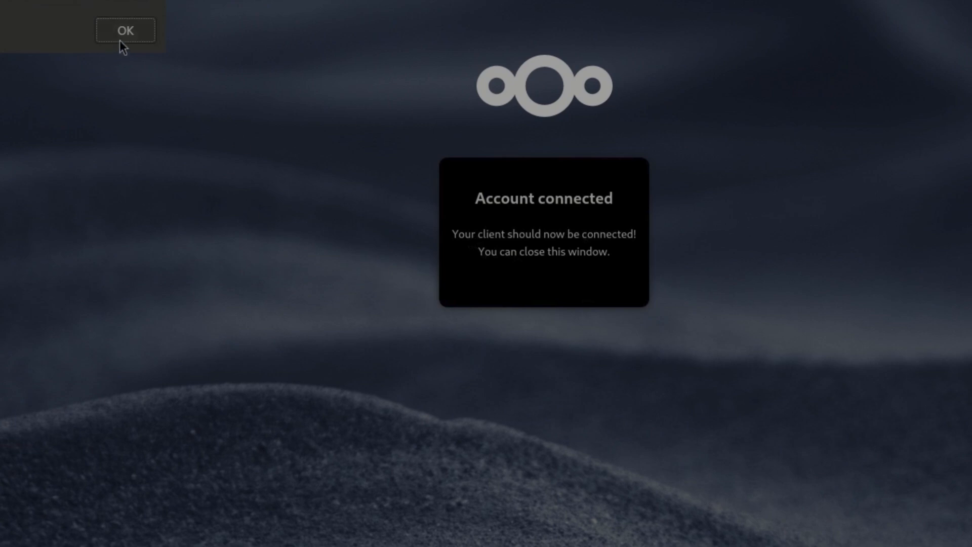
pyautogui.click(137, 33)
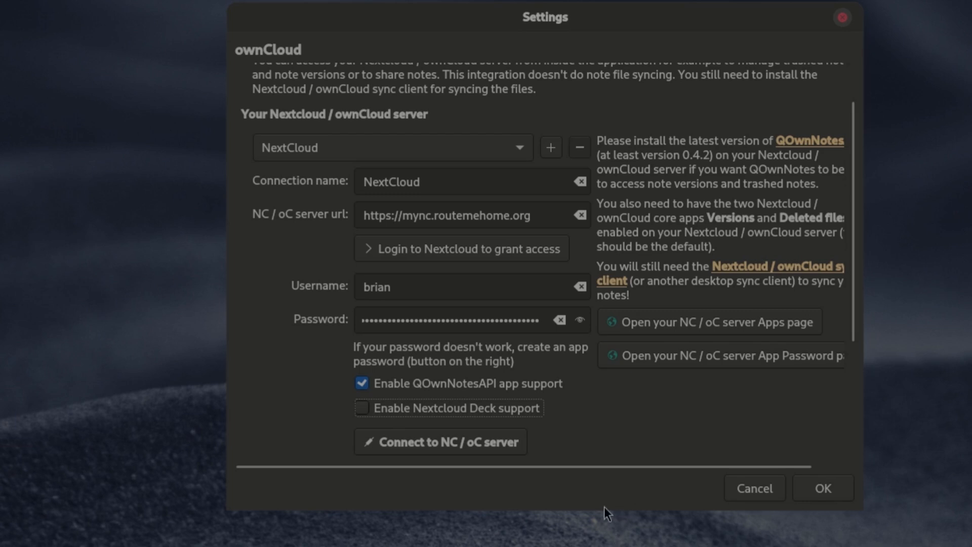
# Enable Nextcloud Deck support, connect to the NC / oC server and review the connection status
pyautogui.moveTo(603, 506); pyautogui.dragTo(601, 544)
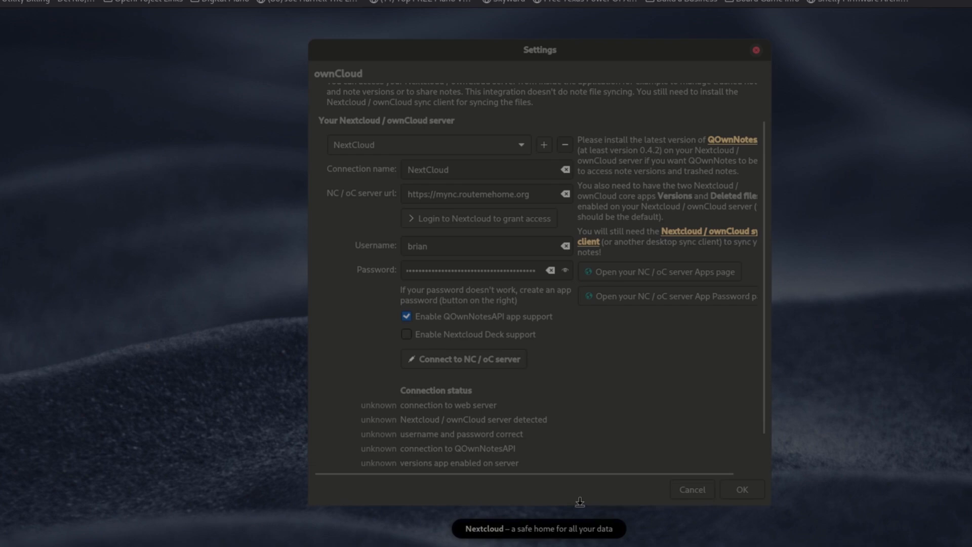
pyautogui.moveTo(580, 501); pyautogui.dragTo(580, 498)
pyautogui.moveTo(481, 51); pyautogui.dragTo(480, 37)
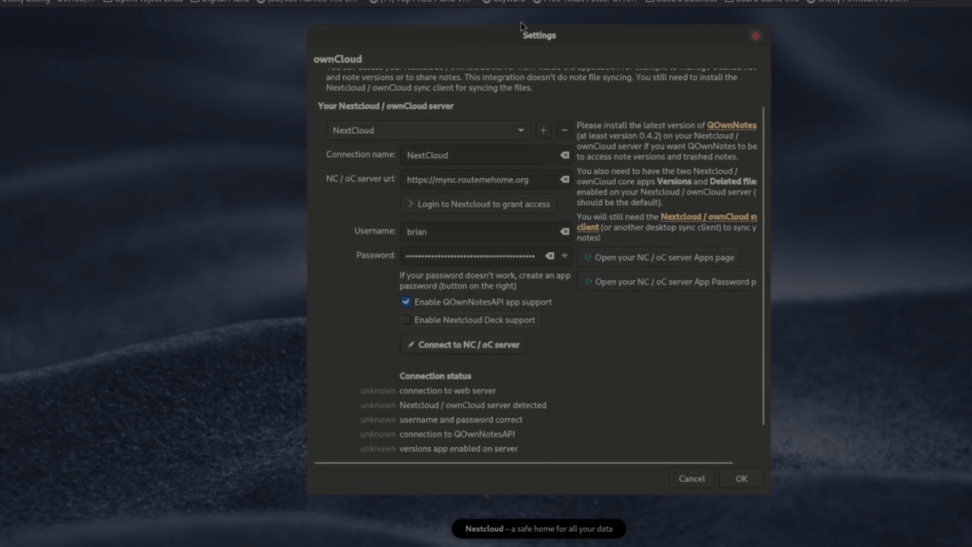
pyautogui.click(406, 319)
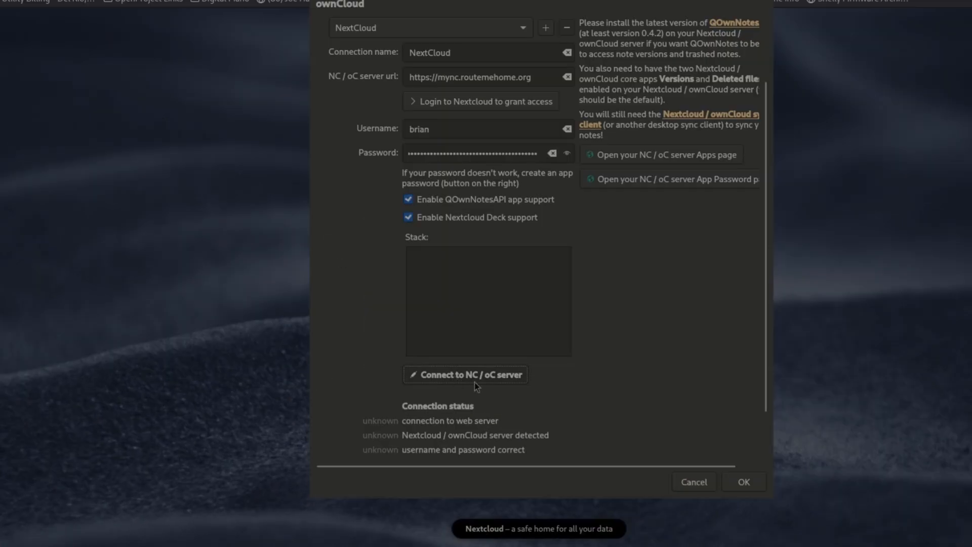
pyautogui.click(475, 381)
pyautogui.scroll(-2, 570, 375)
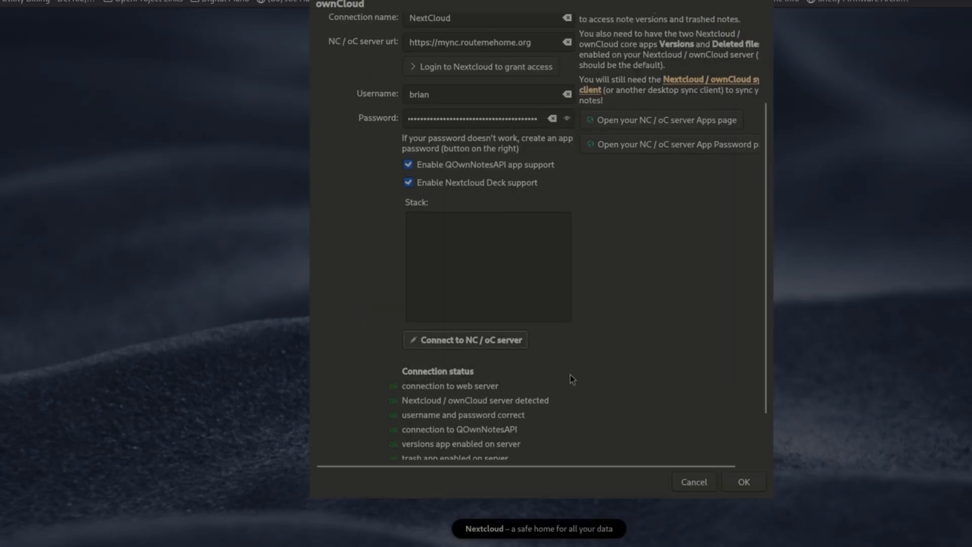
pyautogui.scroll(5, 581, 371)
pyautogui.scroll(-6, 452, 293)
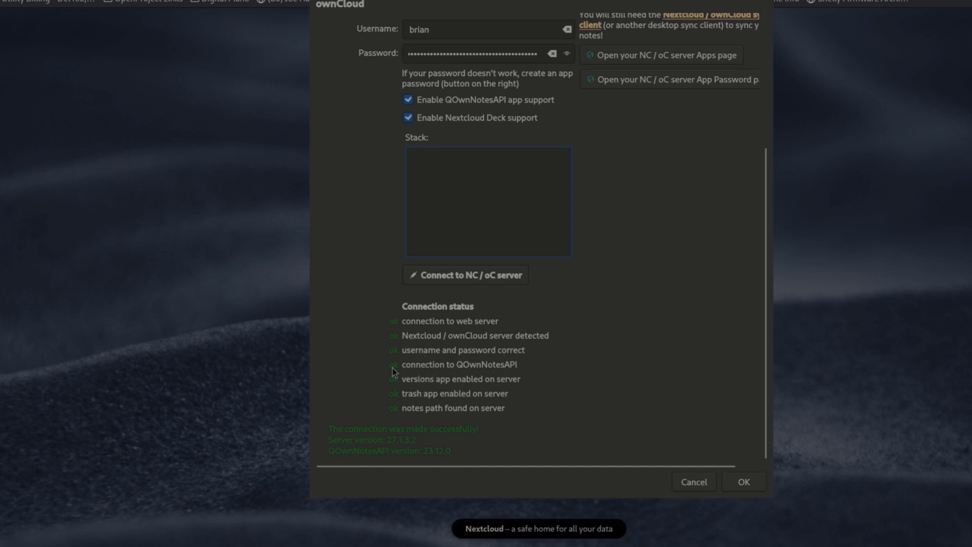
pyautogui.scroll(6, 581, 337)
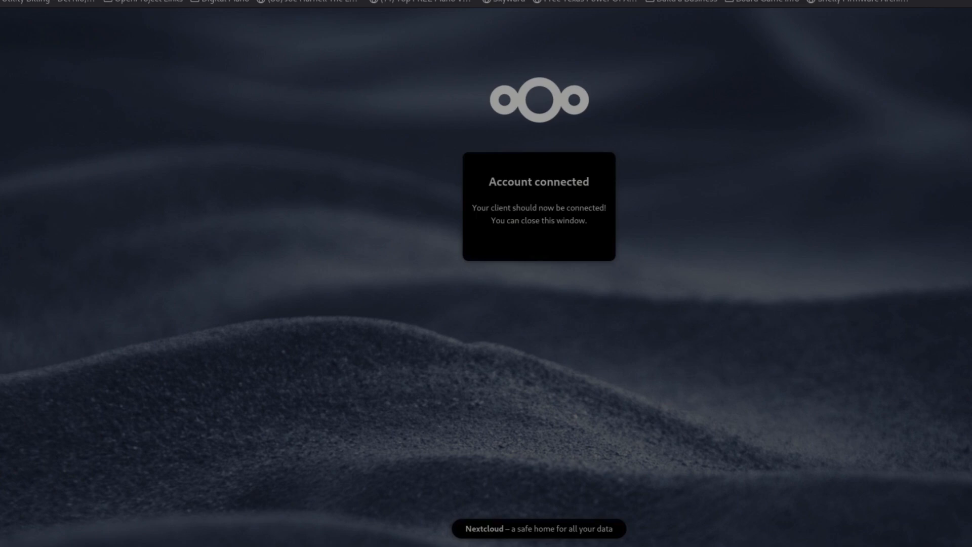
# Switch to the Nextcloud site in the browser and open its Apps management page
pyautogui.hotkey('ctrl', 'l')
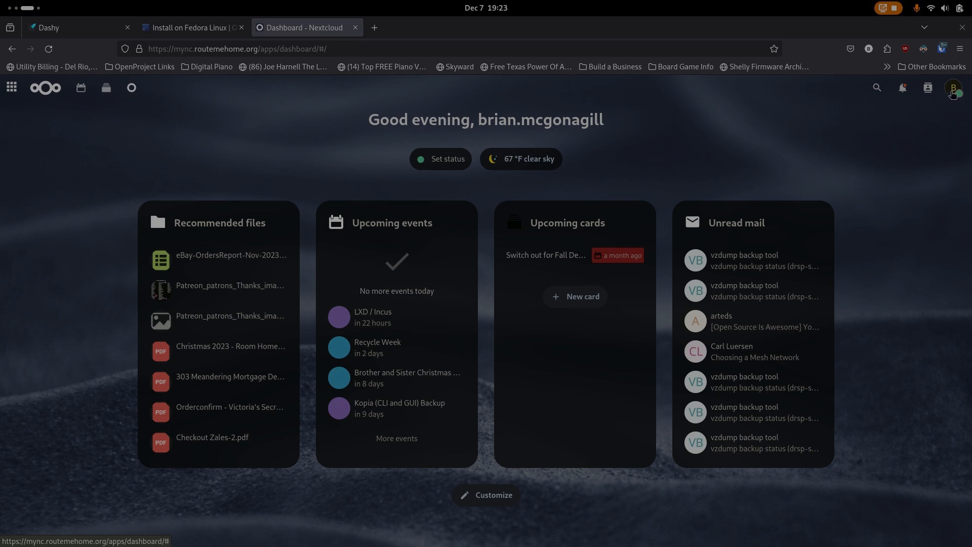
pyautogui.click(952, 93)
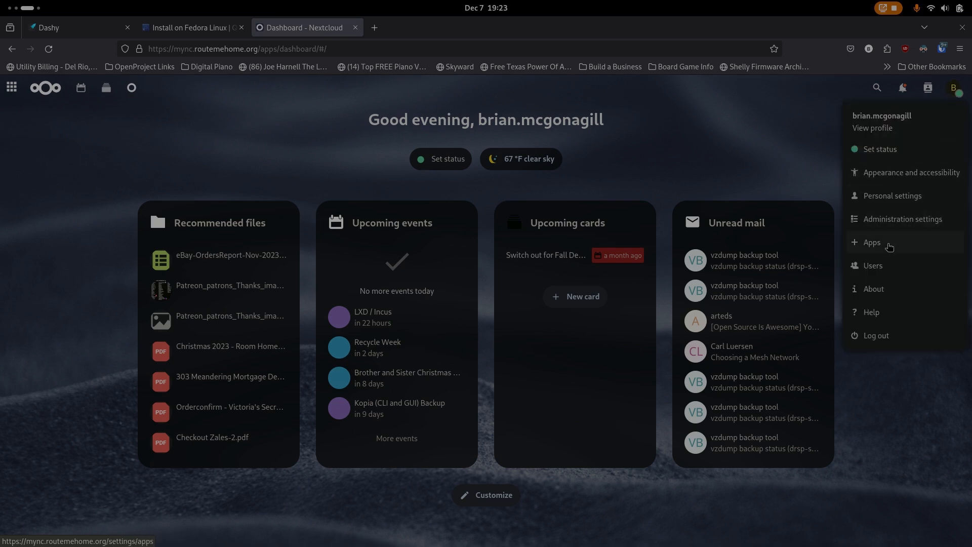
pyautogui.click(871, 244)
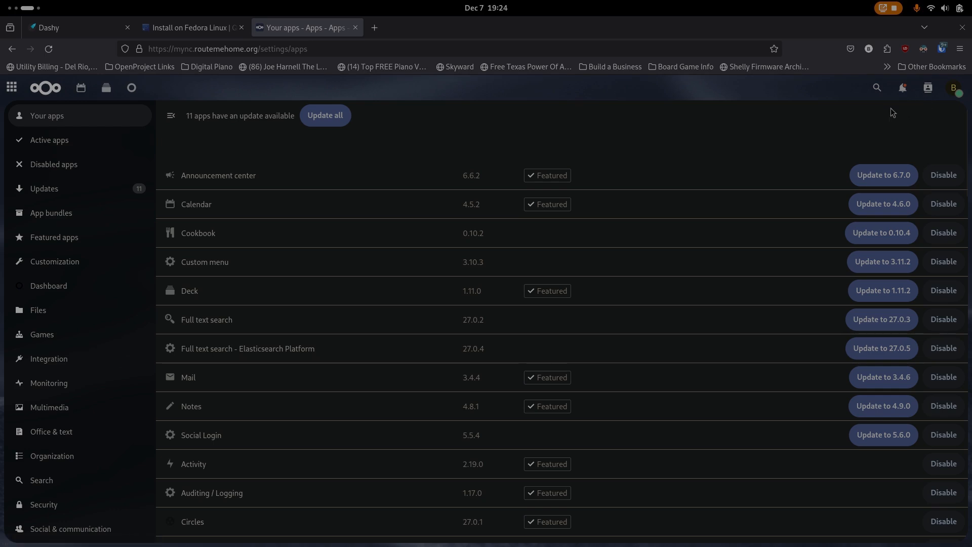
# Search Nextcloud for qownnotes, close the search and check the QOwnNotesAPI entry among the installed apps
pyautogui.click(876, 89)
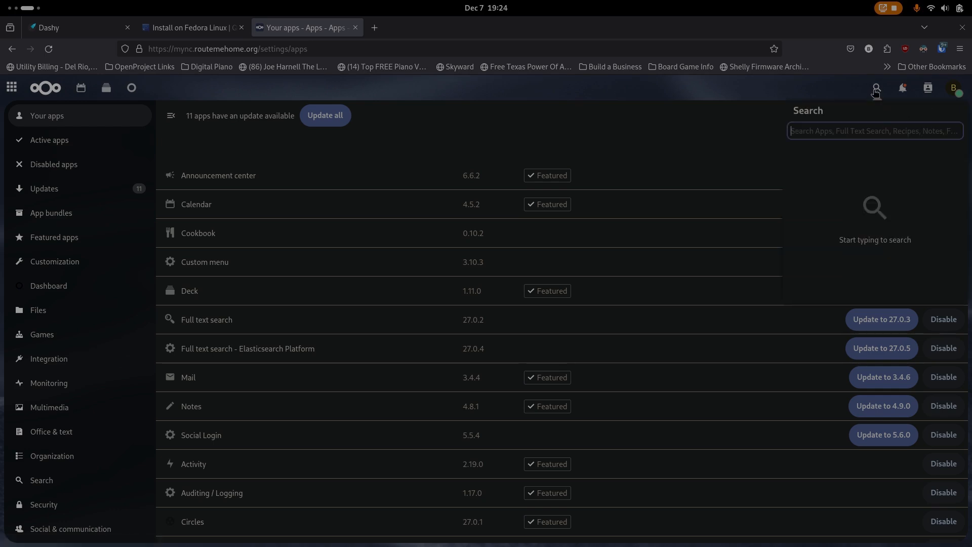
pyautogui.write('qownnotes')
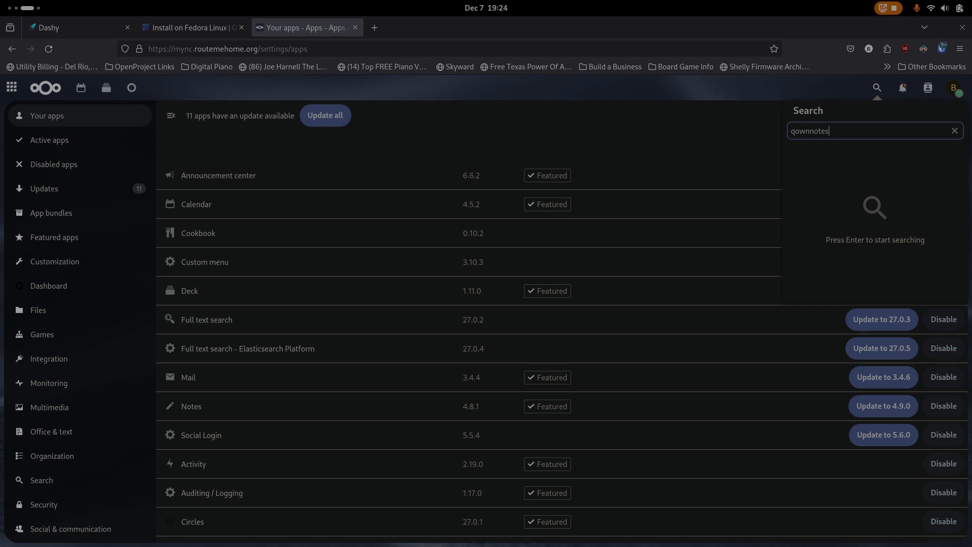
pyautogui.press('Return')
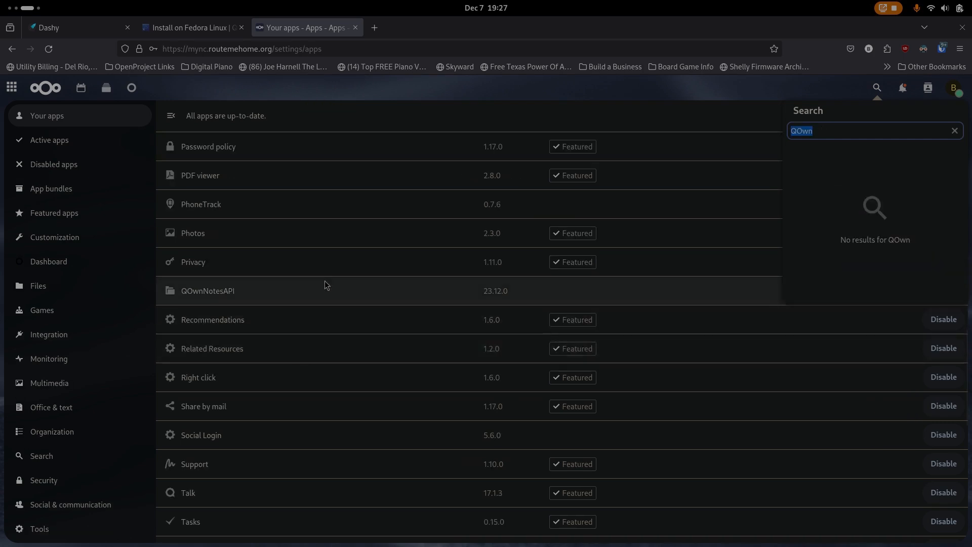
pyautogui.click(346, 105)
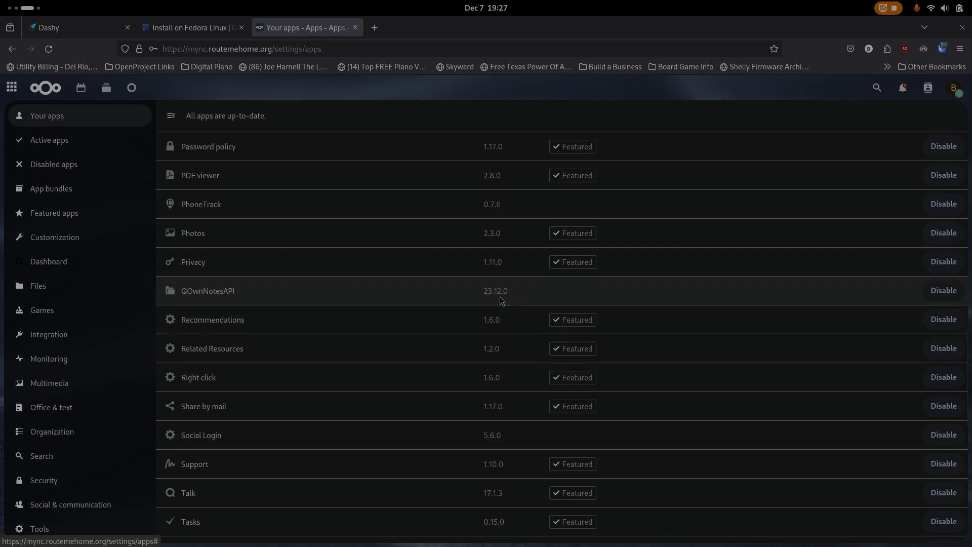
# Switch from the browser back to the QOwnNotes settings window with the Nextcloud / ownCloud connection
pyautogui.scroll(2, 779, 323)
pyautogui.scroll(15, 789, 323)
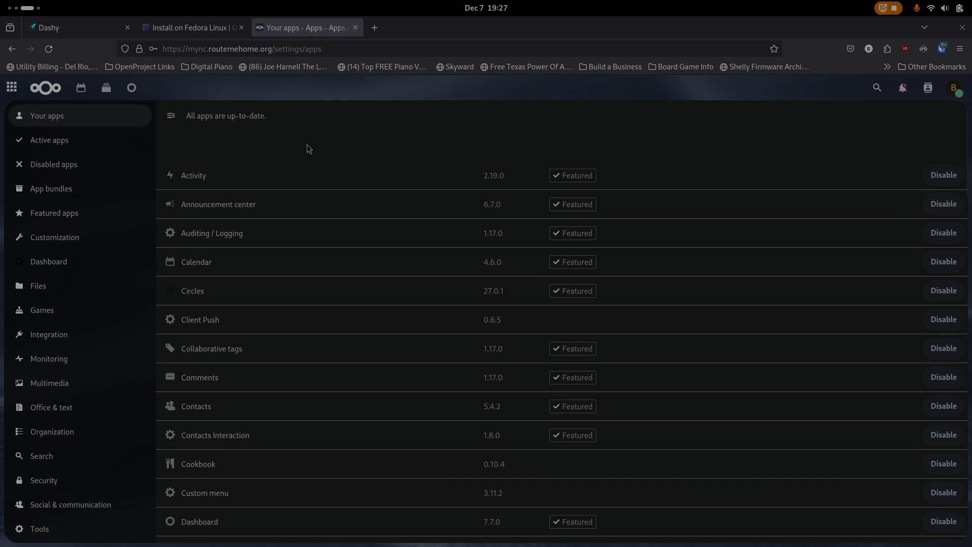
pyautogui.press('super')
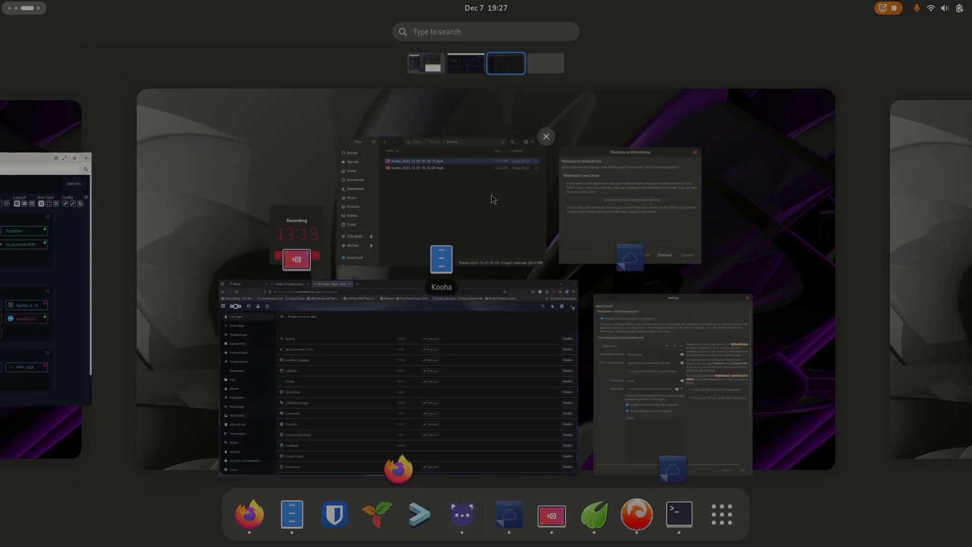
pyautogui.click(492, 202)
pyautogui.press('super')
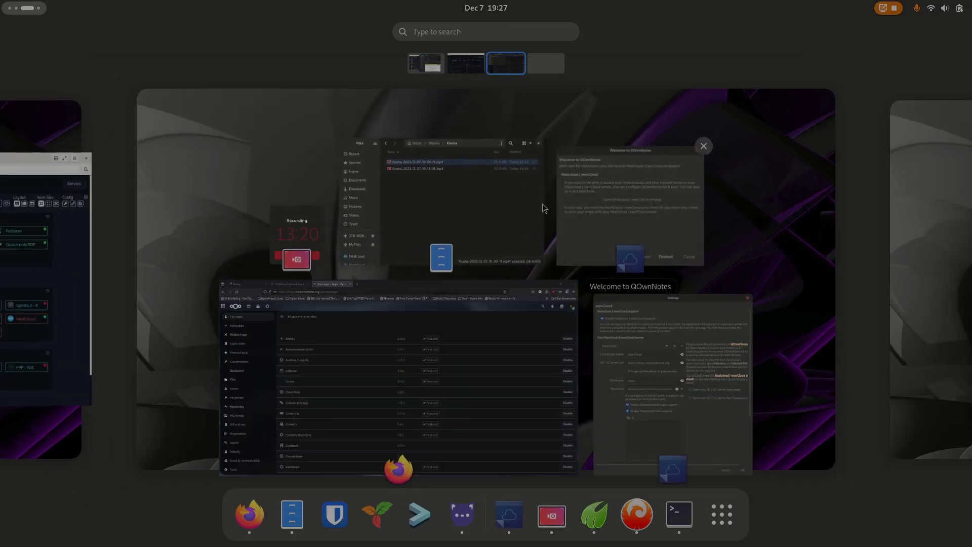
pyautogui.click(591, 218)
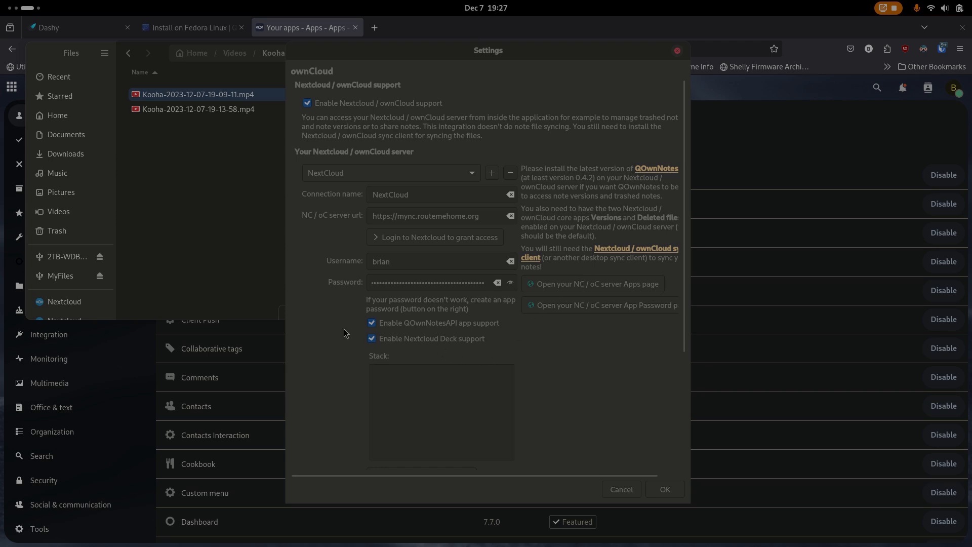
# Check the connection status, accept the Nextcloud / ownCloud settings and finish the welcome wizard after its App metrics page
pyautogui.scroll(-3, 338, 330)
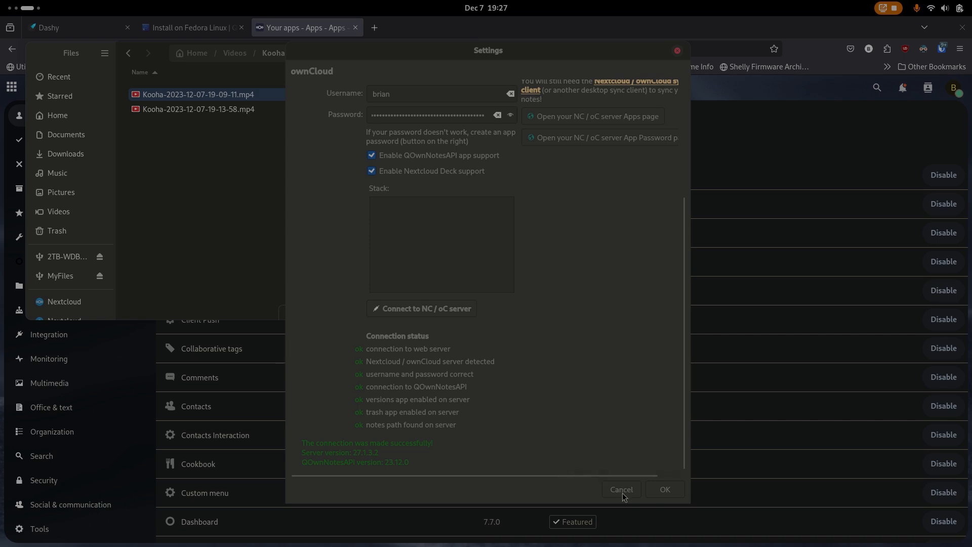
pyautogui.click(652, 496)
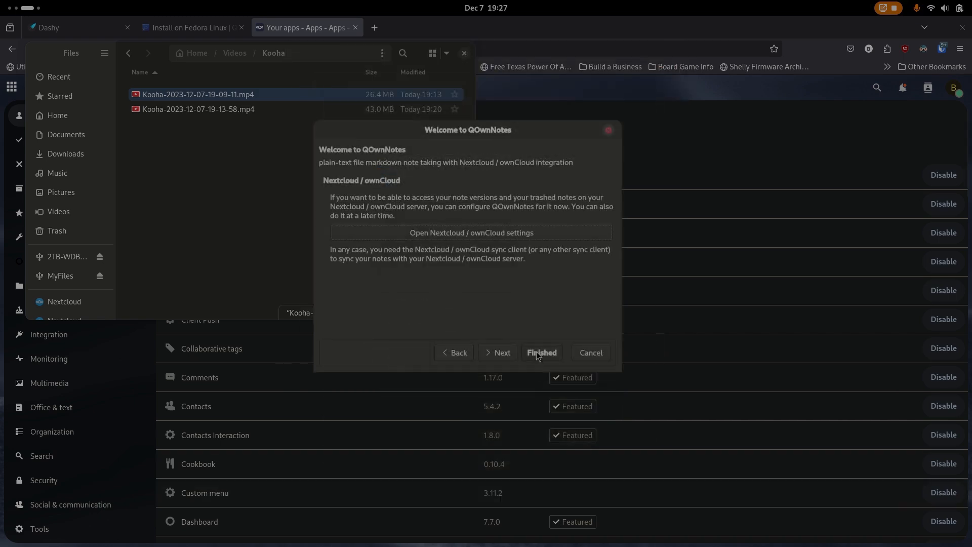
pyautogui.click(513, 357)
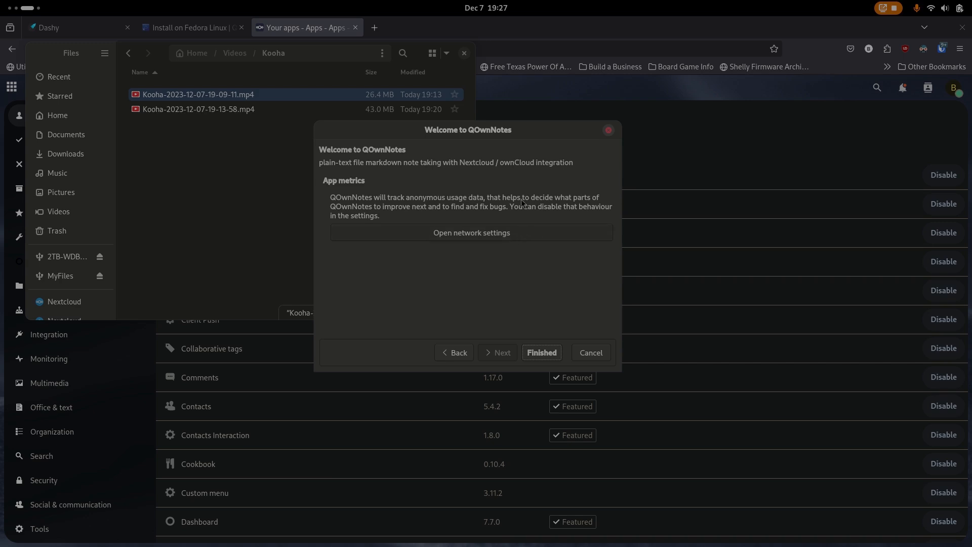
pyautogui.click(542, 353)
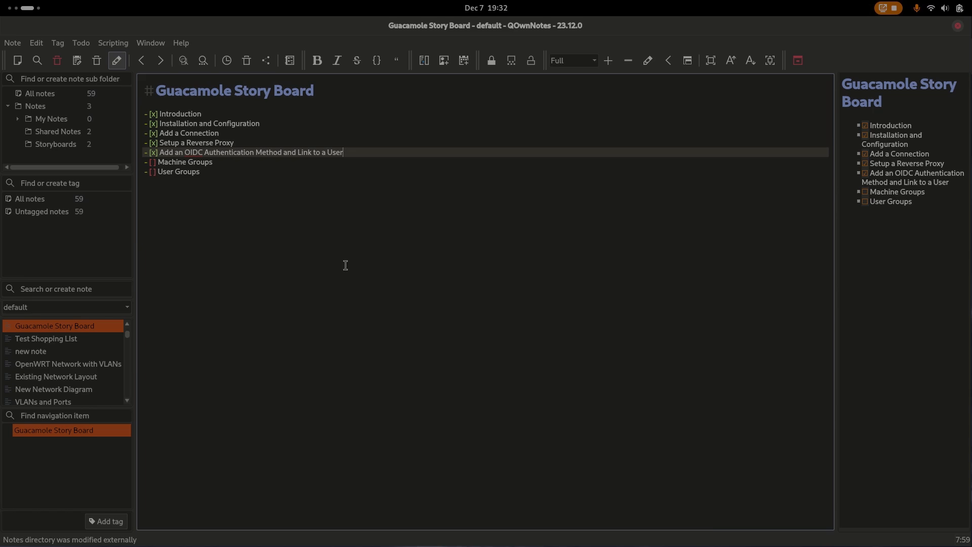
# Switch to the file manager, examine the contents of Home/Nextcloud/Notes, and return to QOwnNotes
pyautogui.press('super')
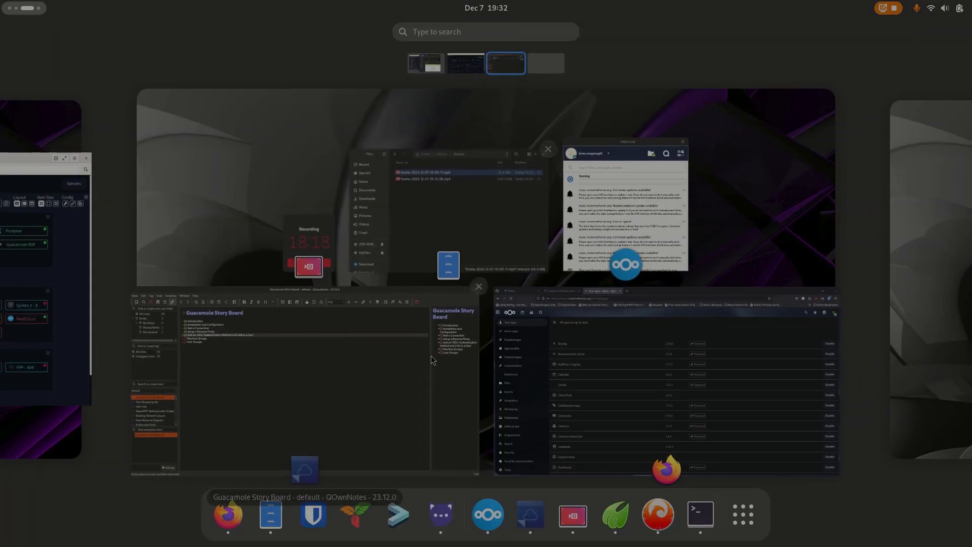
pyautogui.click(451, 215)
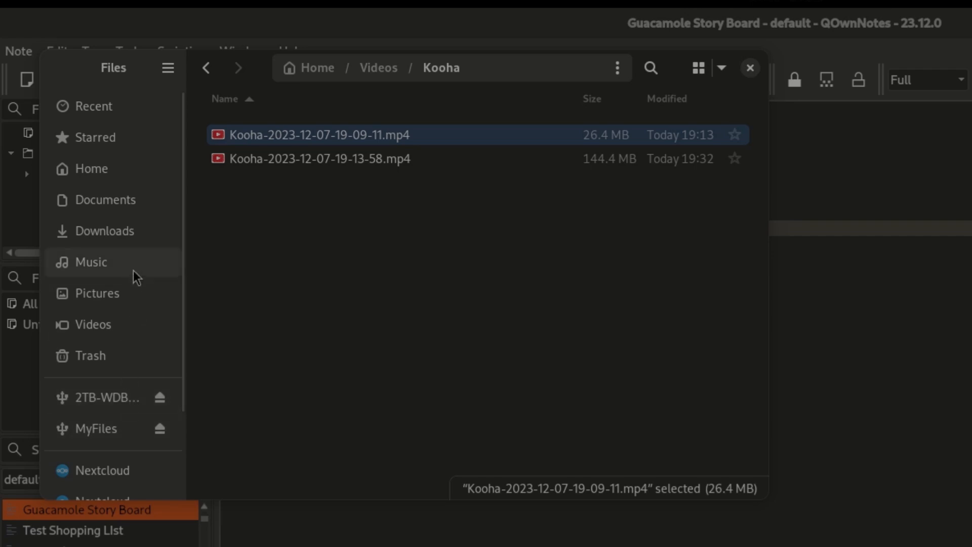
pyautogui.click(129, 172)
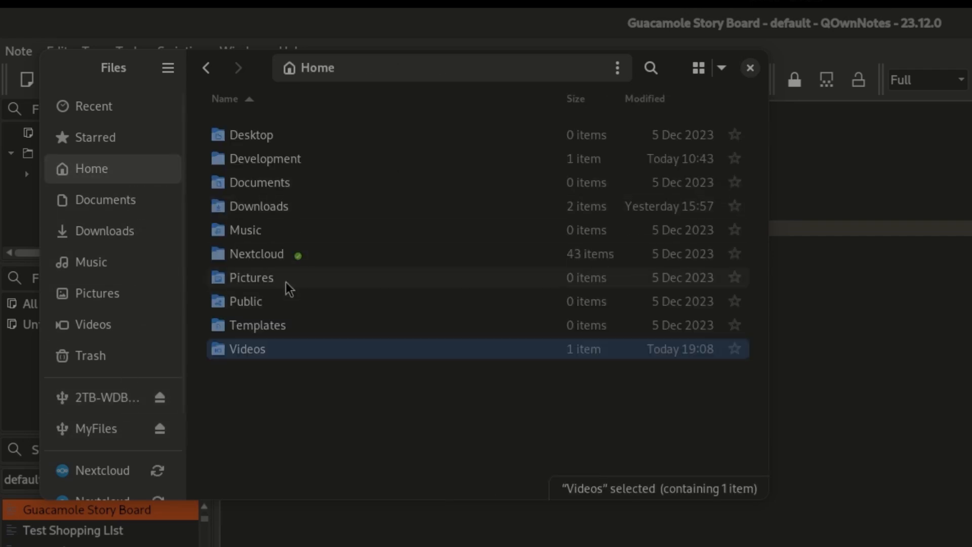
pyautogui.doubleClick(256, 254)
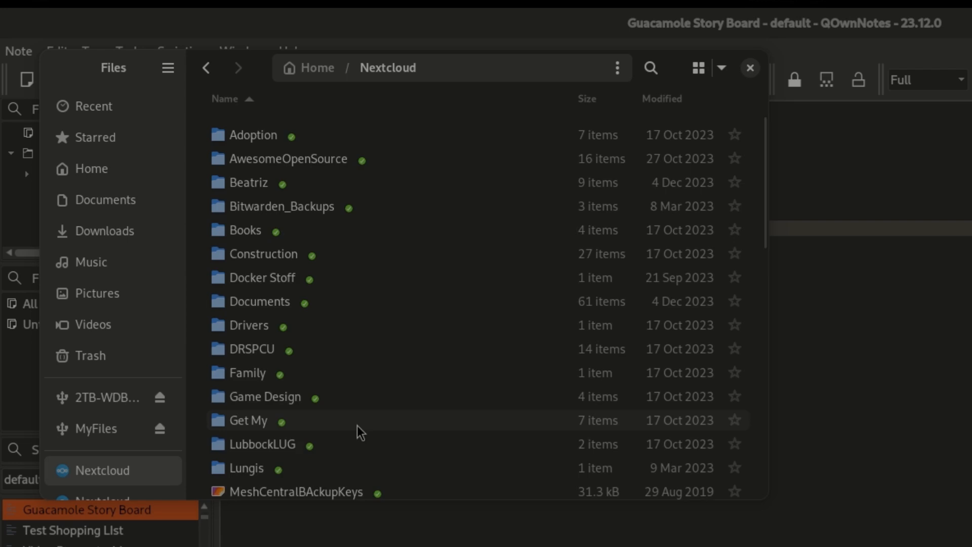
pyautogui.scroll(-5, 360, 431)
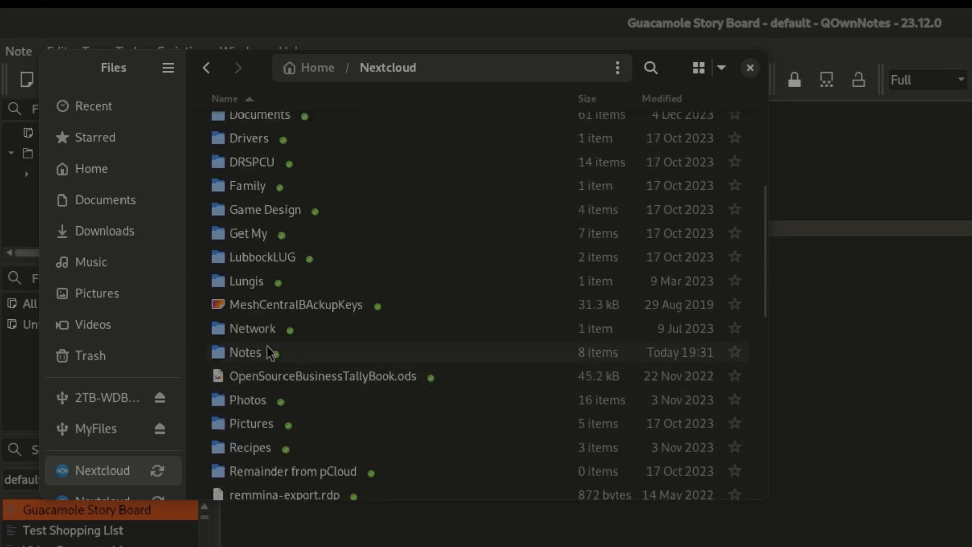
pyautogui.doubleClick(249, 355)
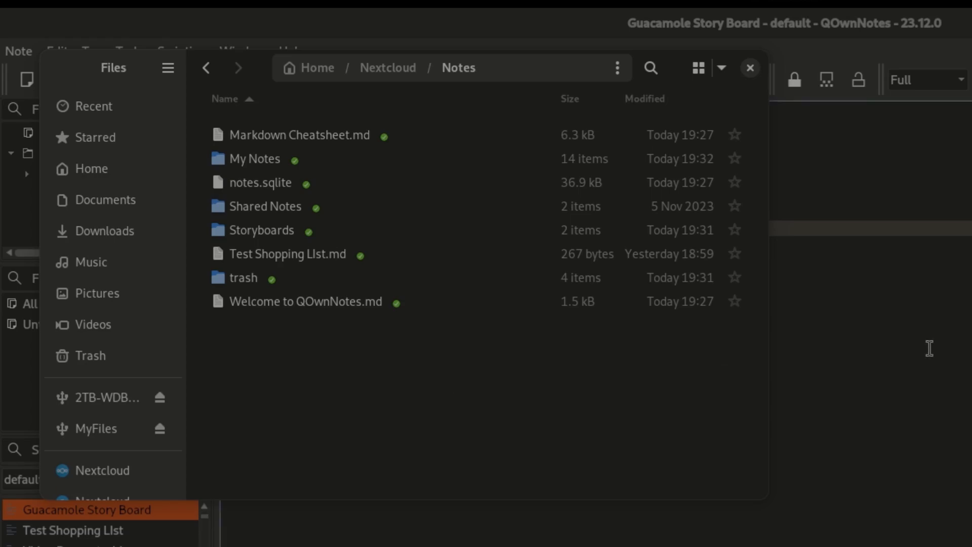
pyautogui.click(924, 361)
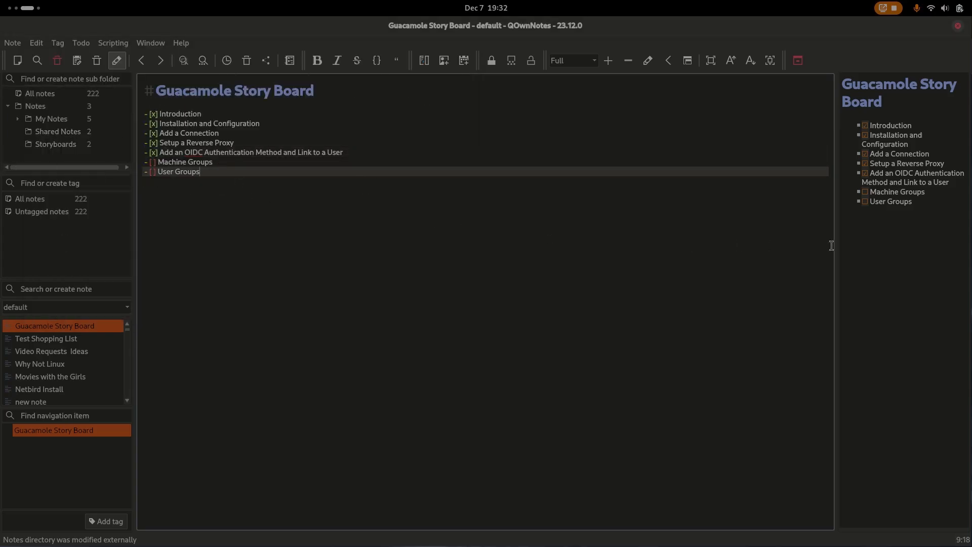
# Widen the preview pane to nearly the width of the editor and enlarge the note text
pyautogui.moveTo(835, 249); pyautogui.dragTo(519, 254)
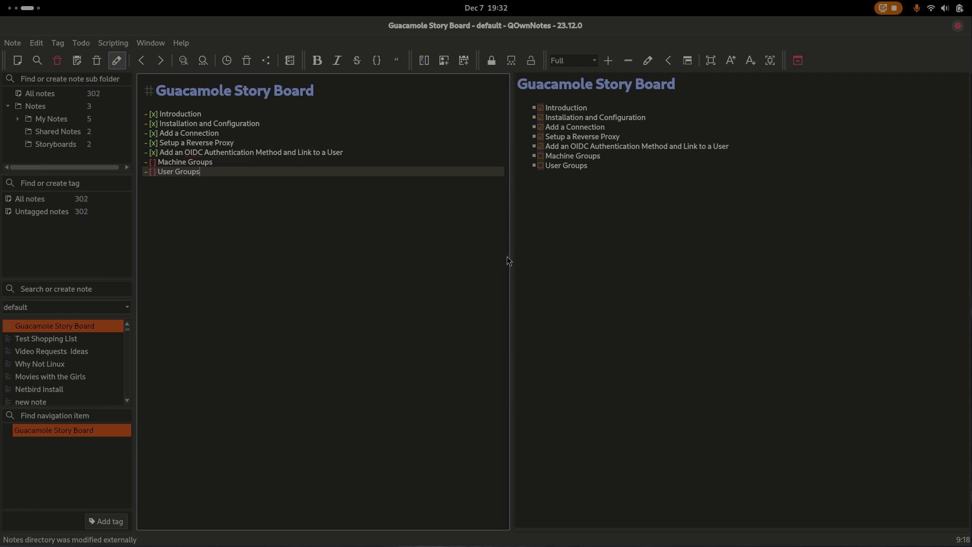
pyautogui.moveTo(507, 257); pyautogui.dragTo(559, 254)
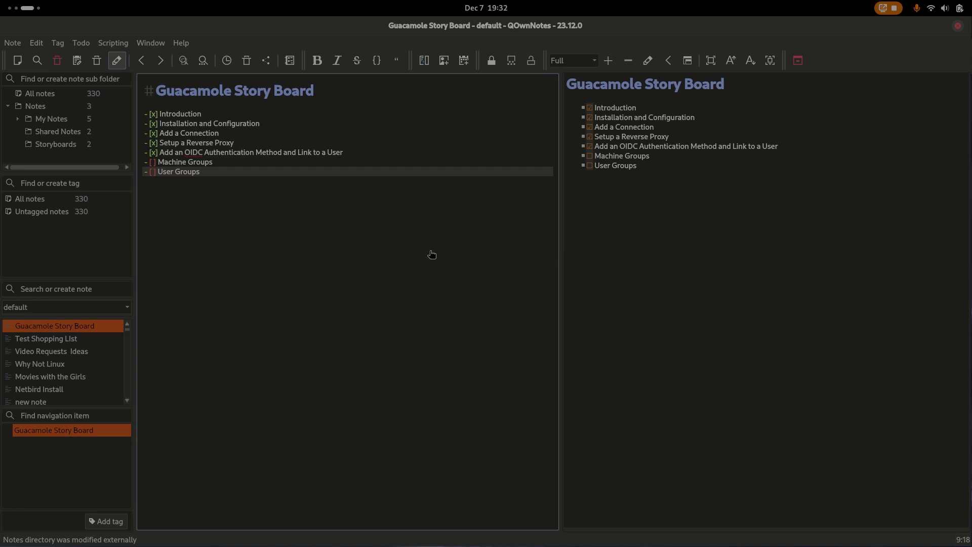
pyautogui.scroll(10, 432, 254)
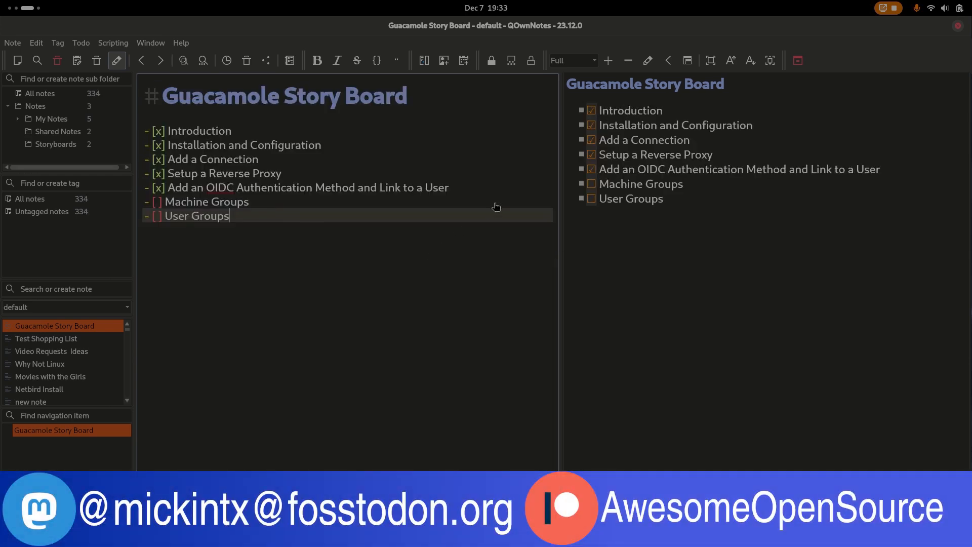
pyautogui.scroll(-1, 415, 275)
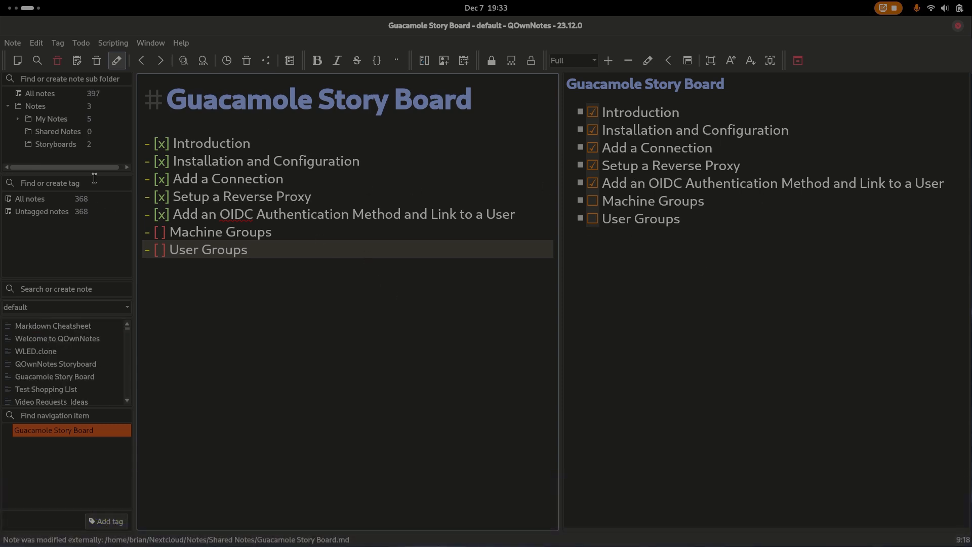
# Open the Test Shopping LIst note and compare its checklist in the editor and the preview
pyautogui.scroll(-1, 70, 380)
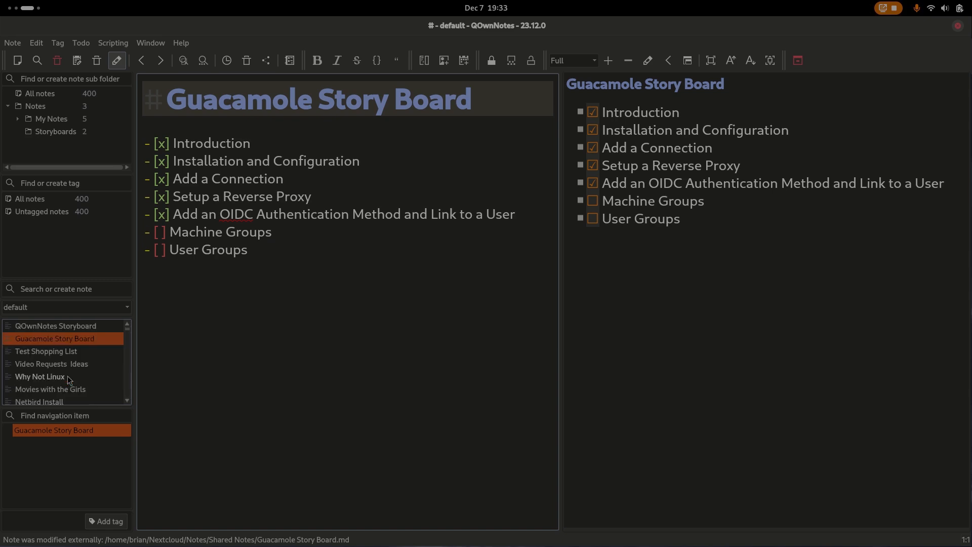
pyautogui.click(45, 349)
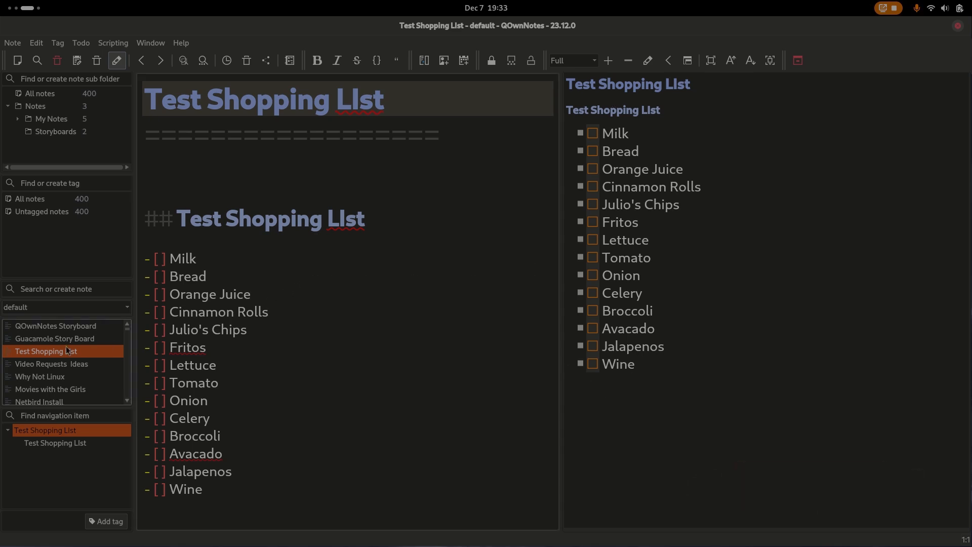
pyautogui.scroll(-1, 38, 348)
pyautogui.scroll(1, 64, 361)
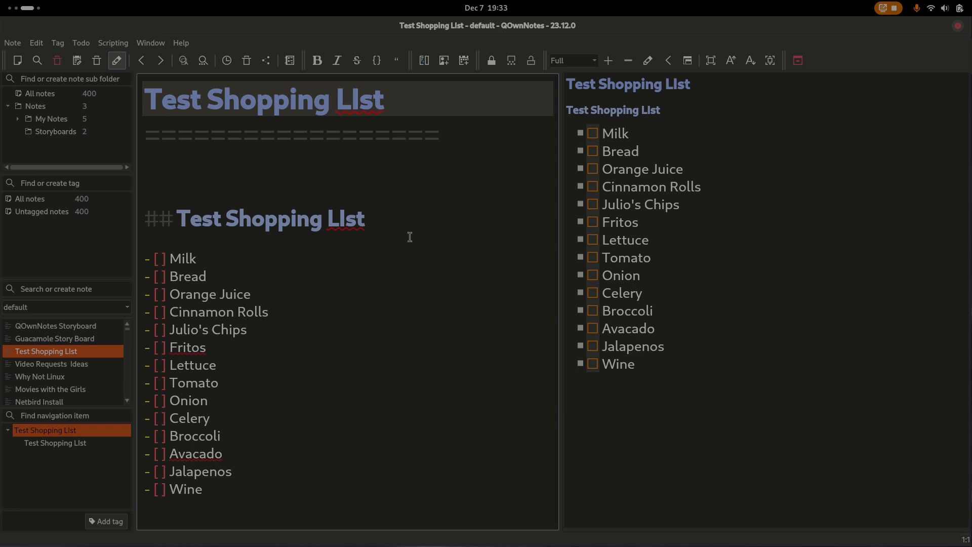
# Open the Why Not Linux note and look through its text down to the lower entries
pyautogui.click(50, 377)
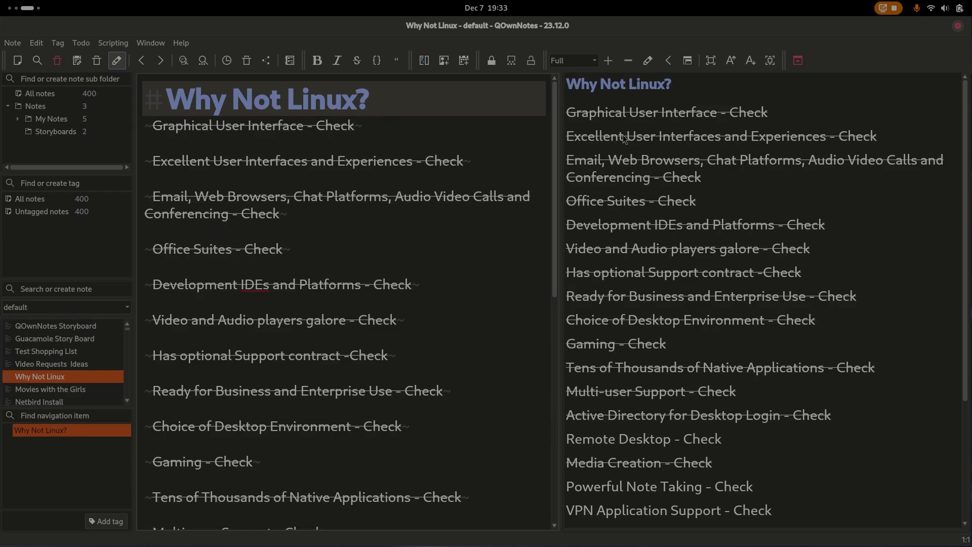
pyautogui.scroll(-3, 304, 328)
pyautogui.scroll(-5, 304, 328)
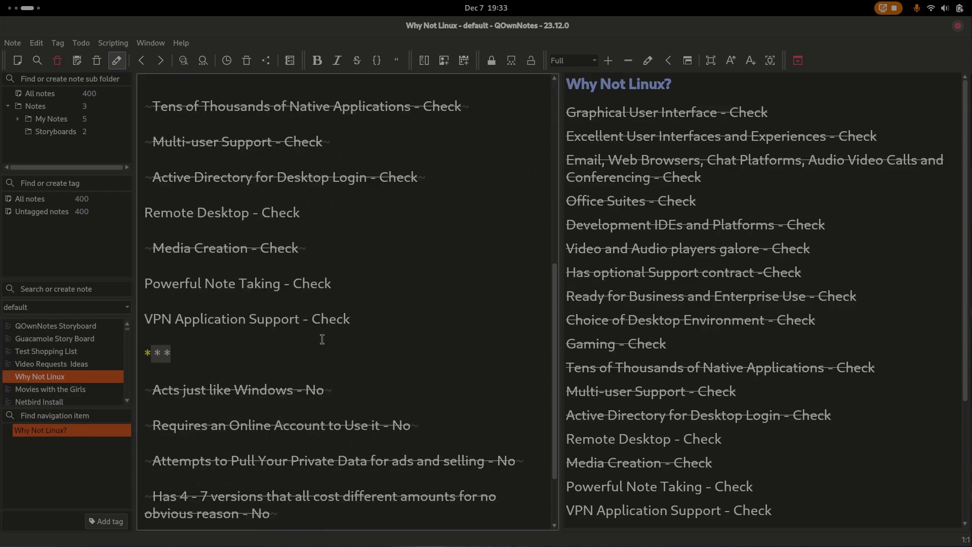
pyautogui.scroll(3, 324, 339)
pyautogui.scroll(4, 323, 339)
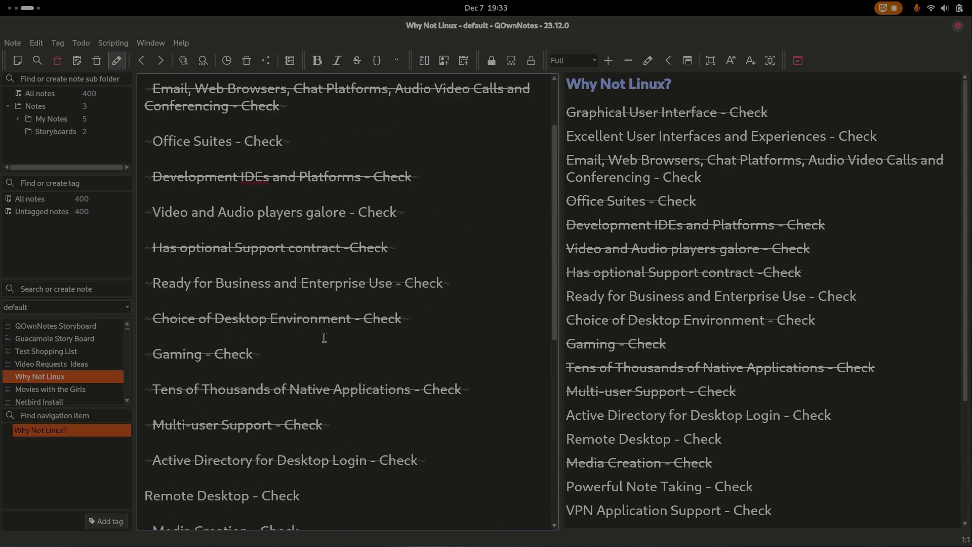
pyautogui.scroll(2, 332, 327)
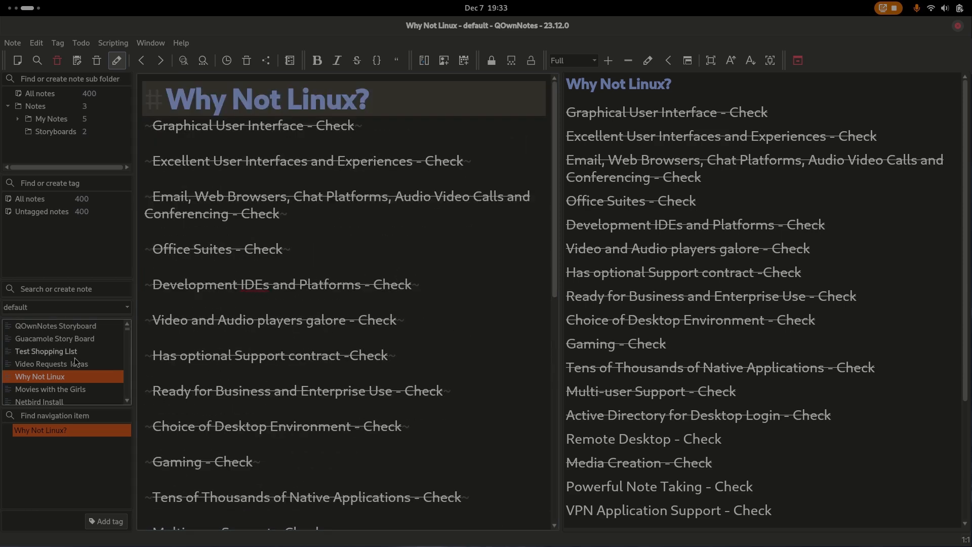
# Open the QOwnNotes Storyboard note and look through its FAQ and Story Board sections
pyautogui.click(70, 330)
pyautogui.scroll(-6, 357, 315)
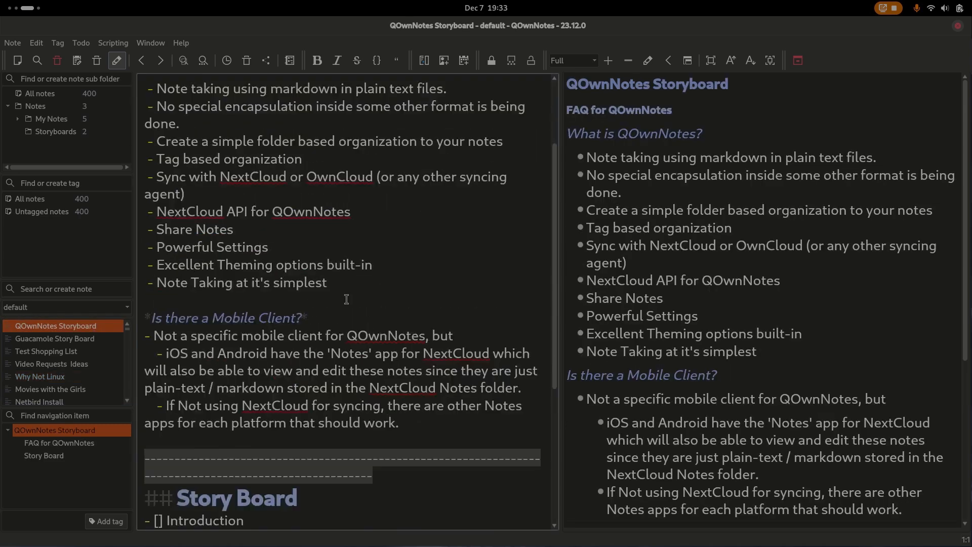
pyautogui.scroll(6, 361, 314)
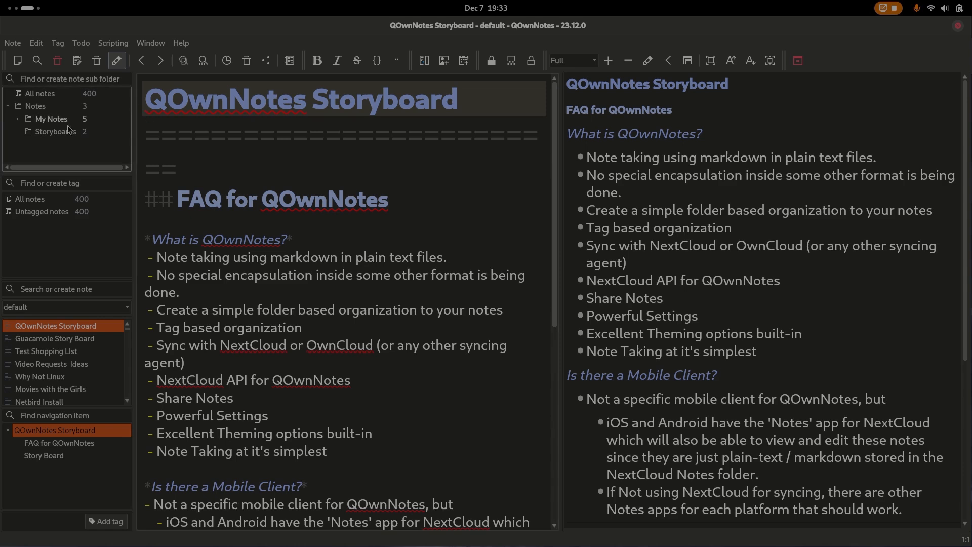
# Expand My Notes and its New Game subfolder, and list the notes in the Sass and YouTube Content folders
pyautogui.click(18, 119)
pyautogui.scroll(-2, 29, 132)
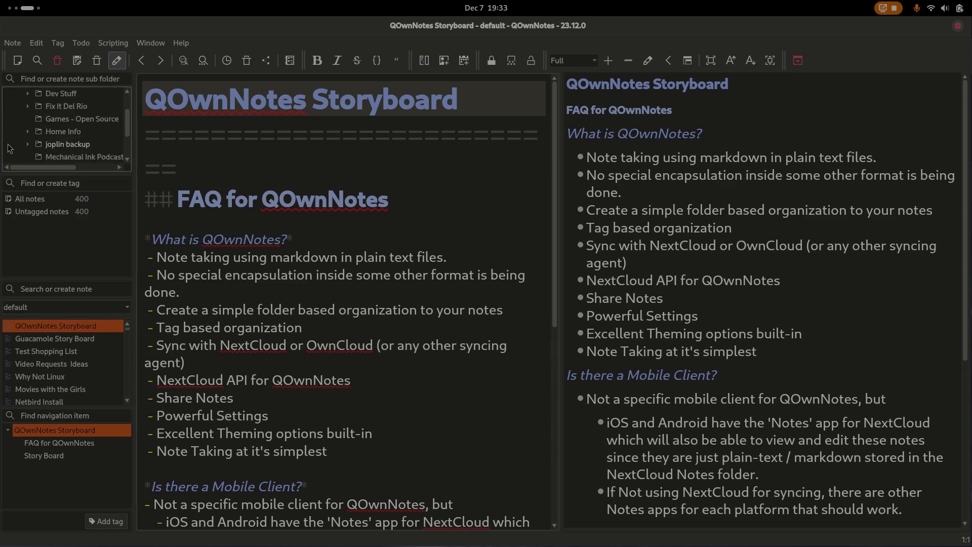
pyautogui.click(28, 131)
pyautogui.click(72, 145)
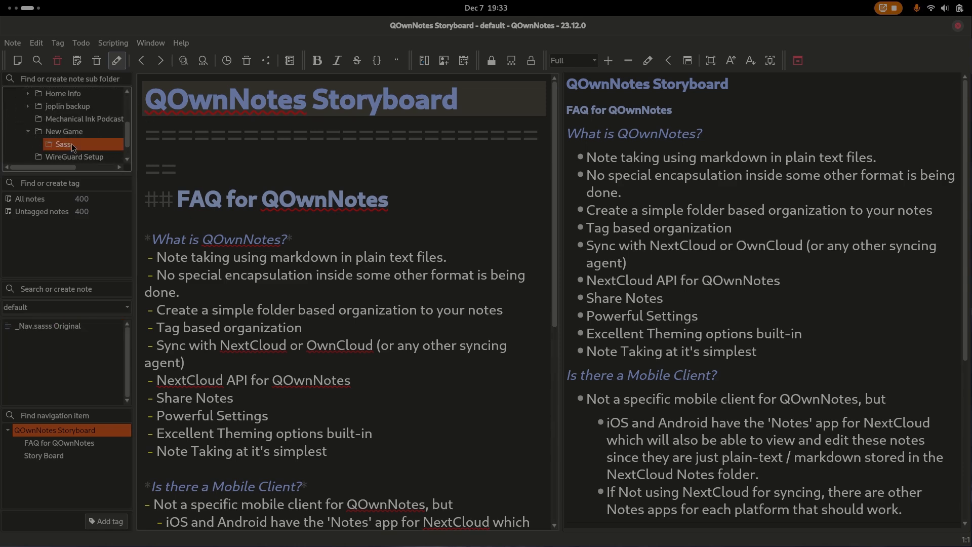
pyautogui.scroll(-1, 66, 147)
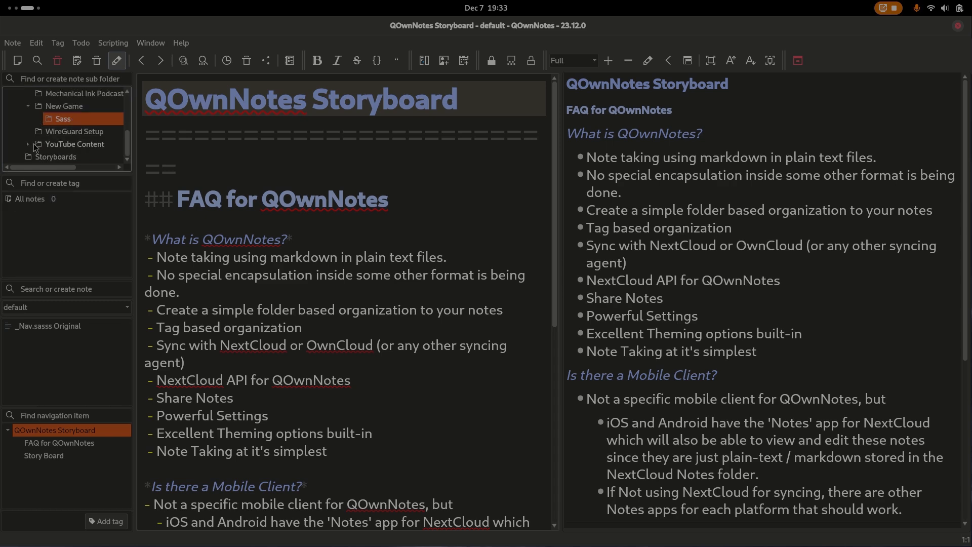
pyautogui.click(57, 146)
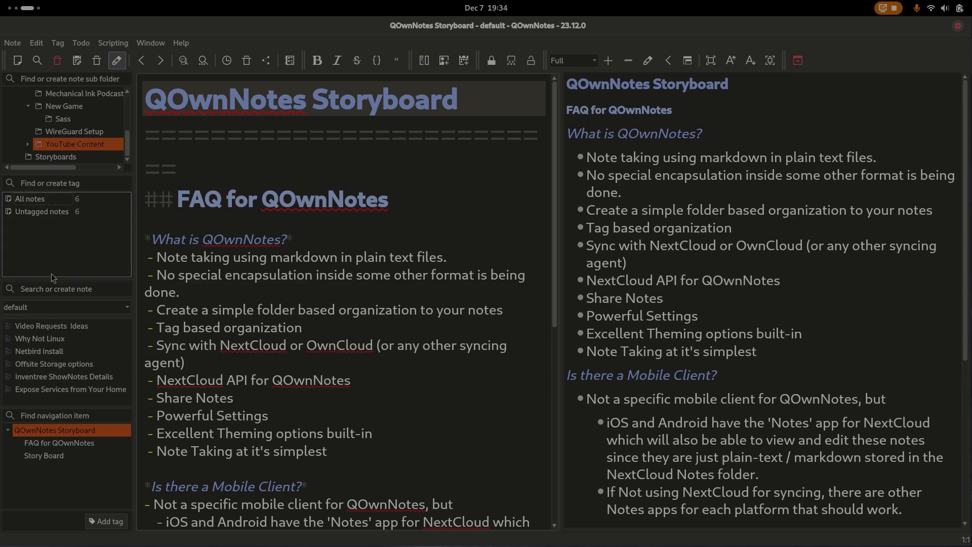
# Open the note about LAN access in the WireGuard Setup folder and read through to its end
pyautogui.click(58, 132)
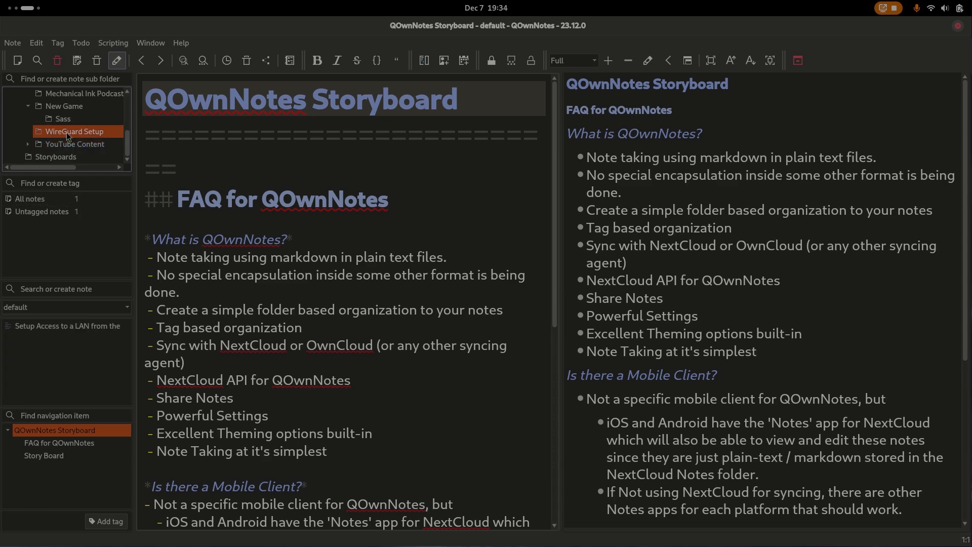
pyautogui.click(46, 329)
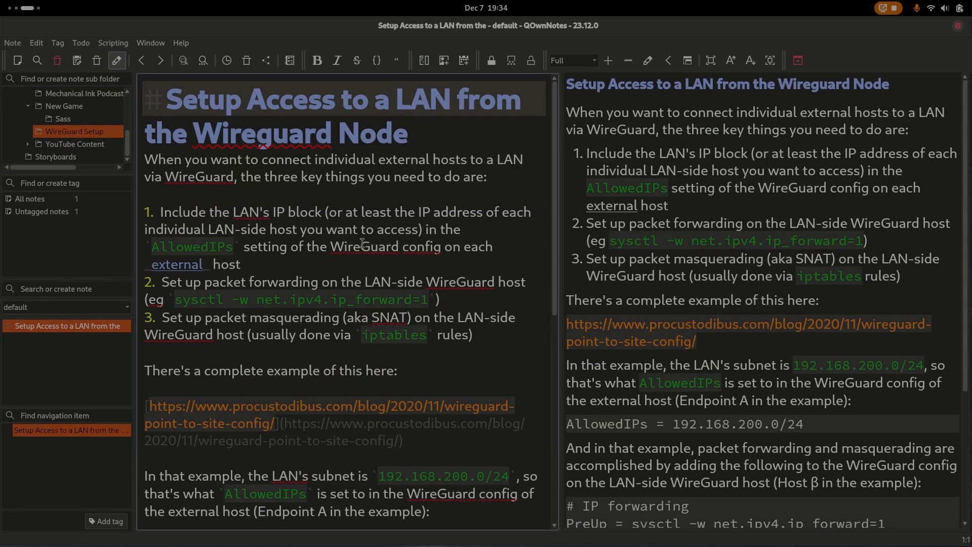
pyautogui.scroll(-8, 297, 401)
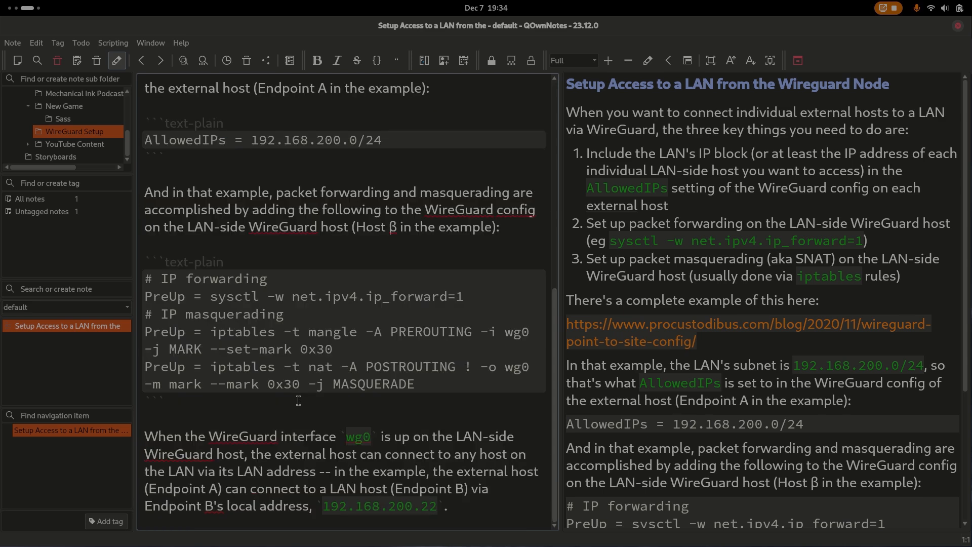
# Expand the YouTube Content folder and list the notes in its Posted videos subfolder
pyautogui.scroll(8, 303, 398)
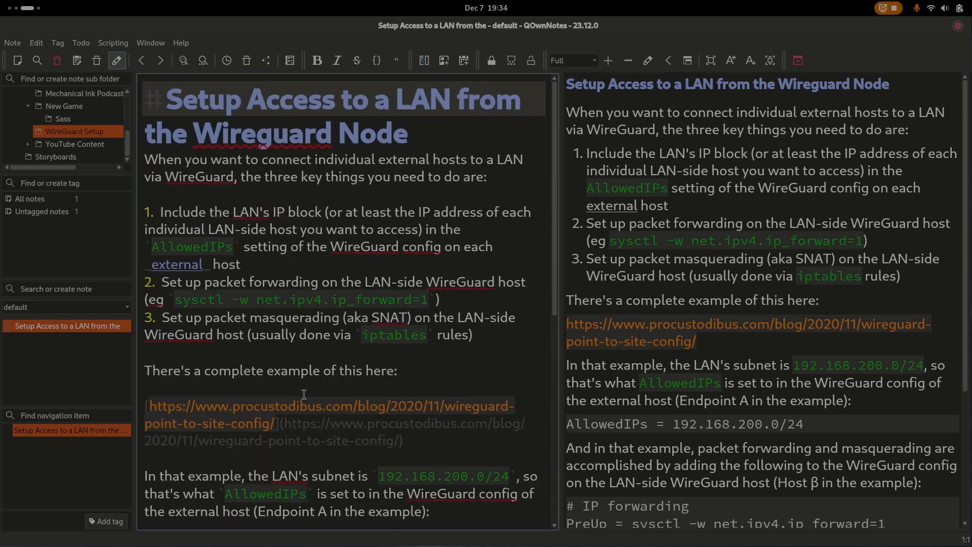
pyautogui.click(51, 144)
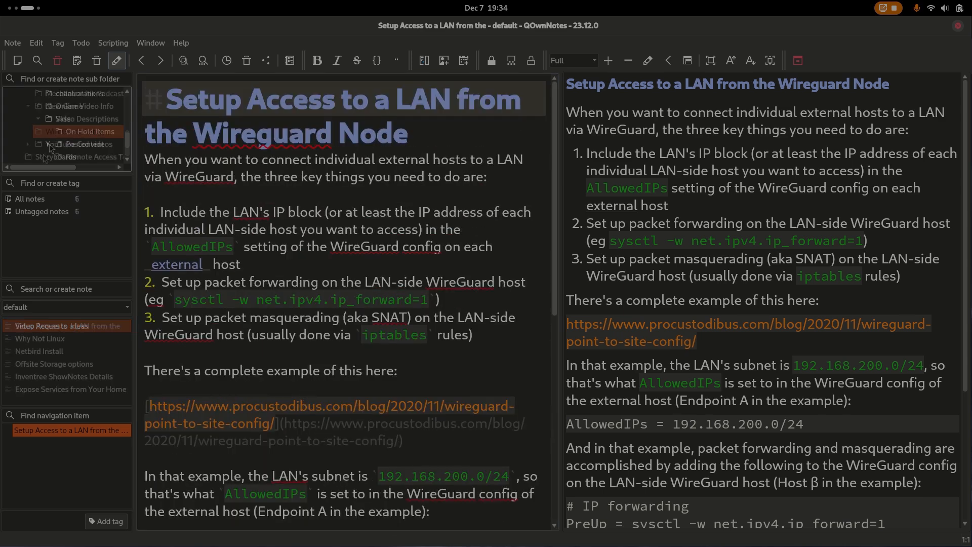
pyautogui.scroll(-1, 49, 147)
pyautogui.click(104, 133)
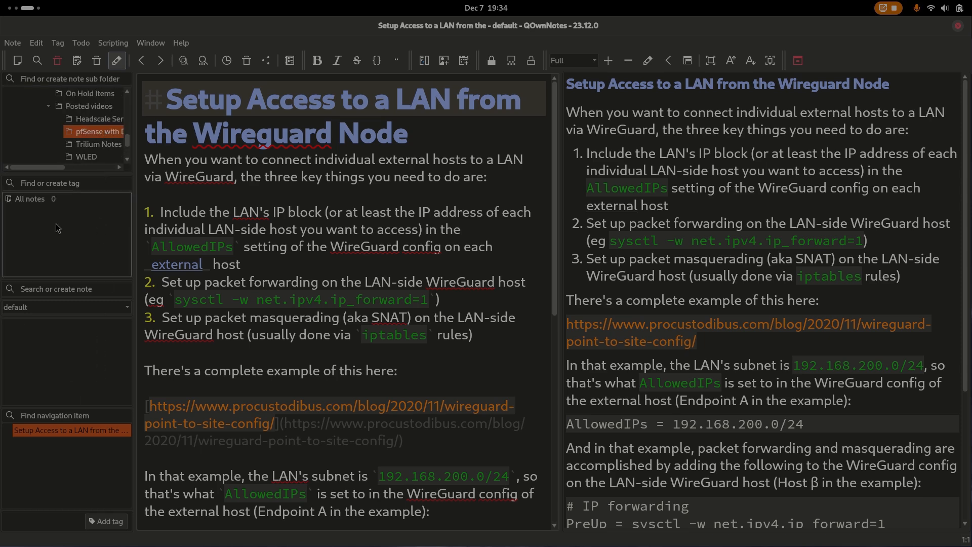
pyautogui.click(67, 105)
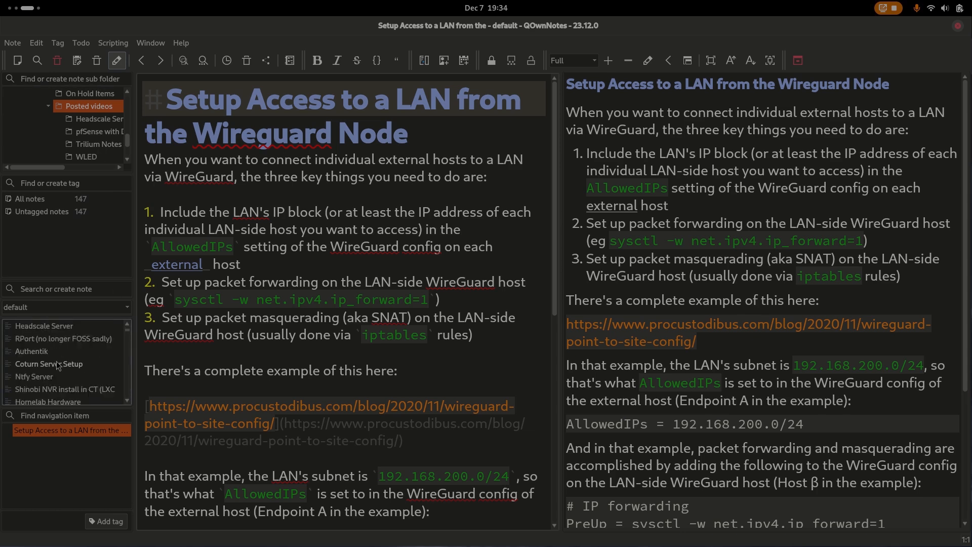
# View the Hardware video, Speedtest Tracker and Nextcloud AIO notes, and collapse the My Notes folder
pyautogui.scroll(-1, 57, 364)
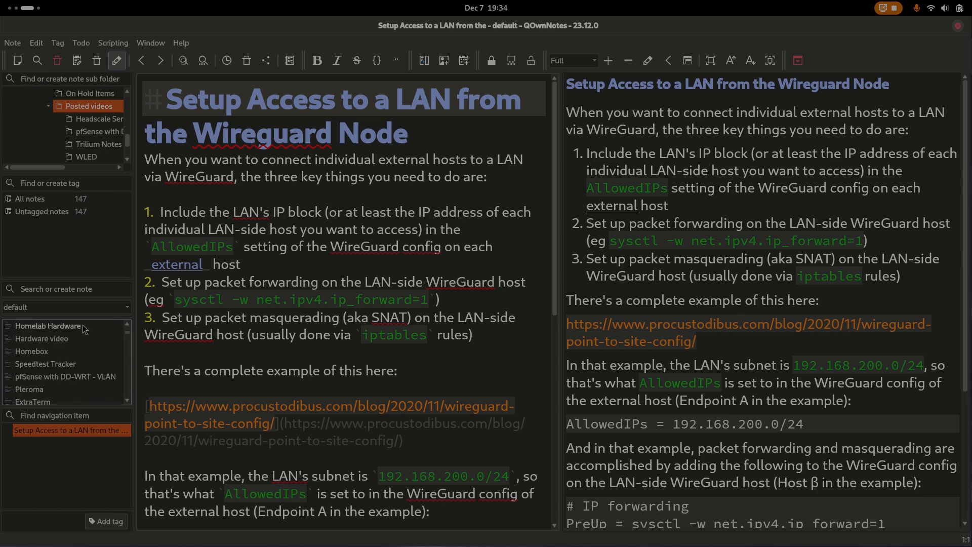
pyautogui.click(39, 338)
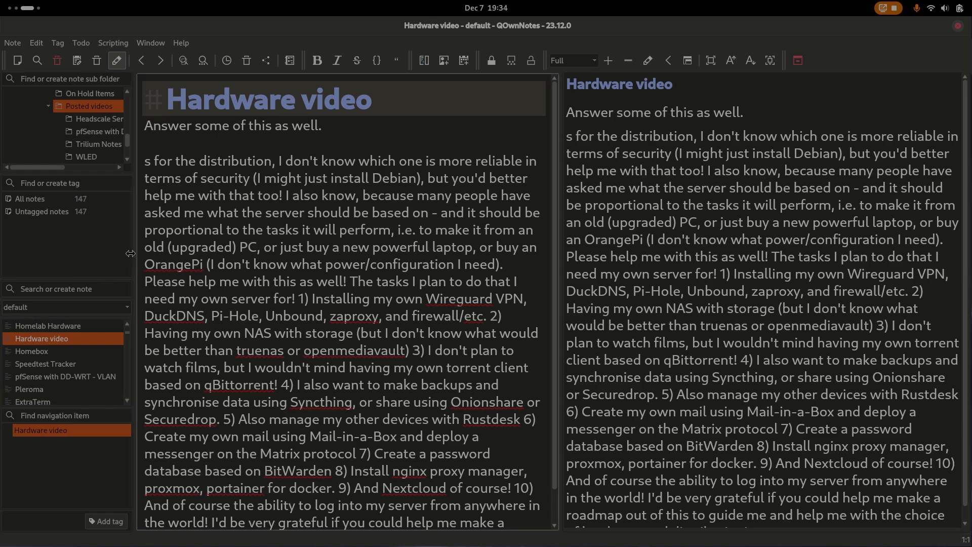
pyautogui.click(30, 363)
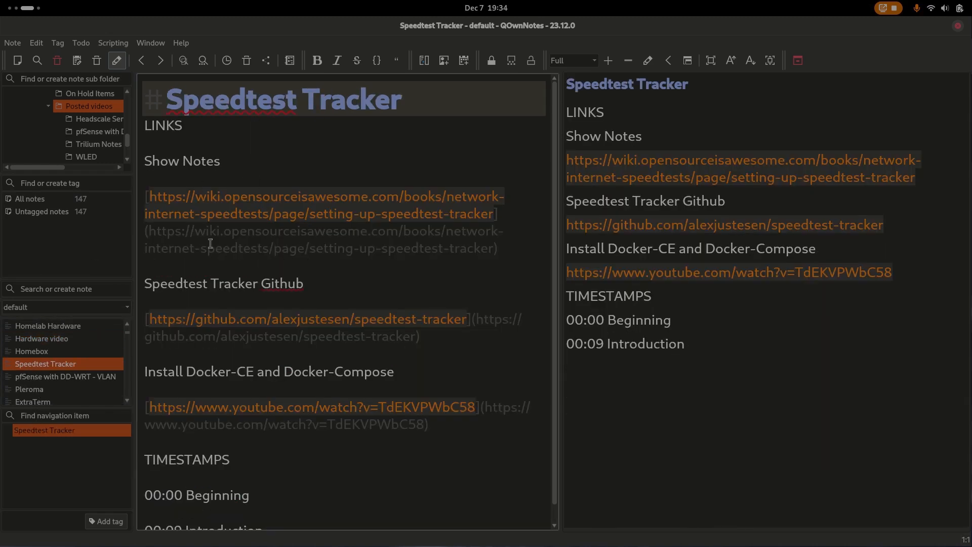
pyautogui.scroll(-2, 28, 365)
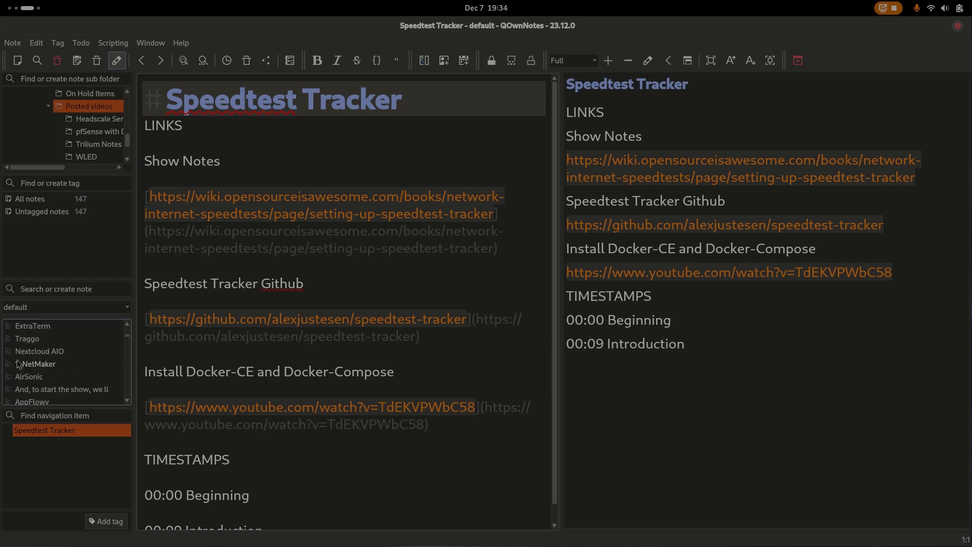
pyautogui.click(23, 353)
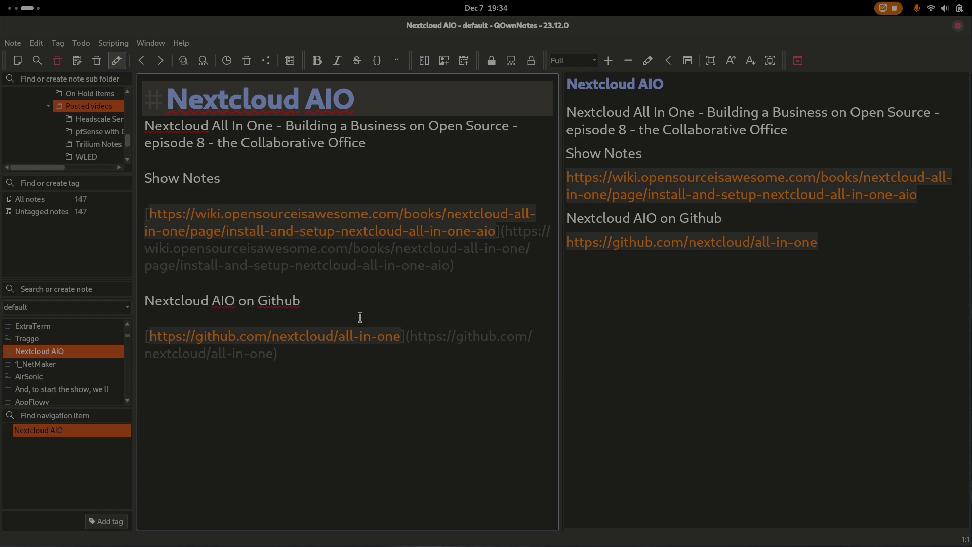
pyautogui.scroll(5, 9, 127)
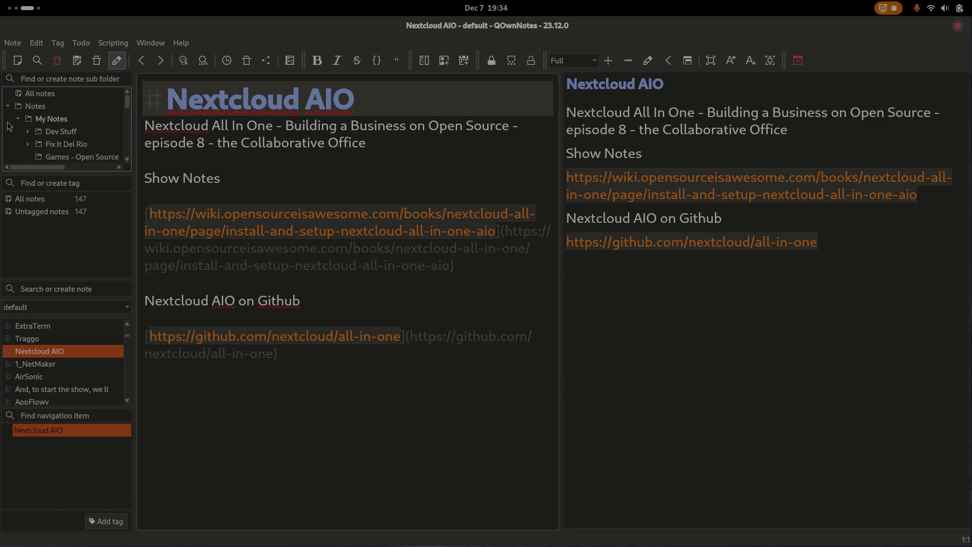
pyautogui.click(17, 119)
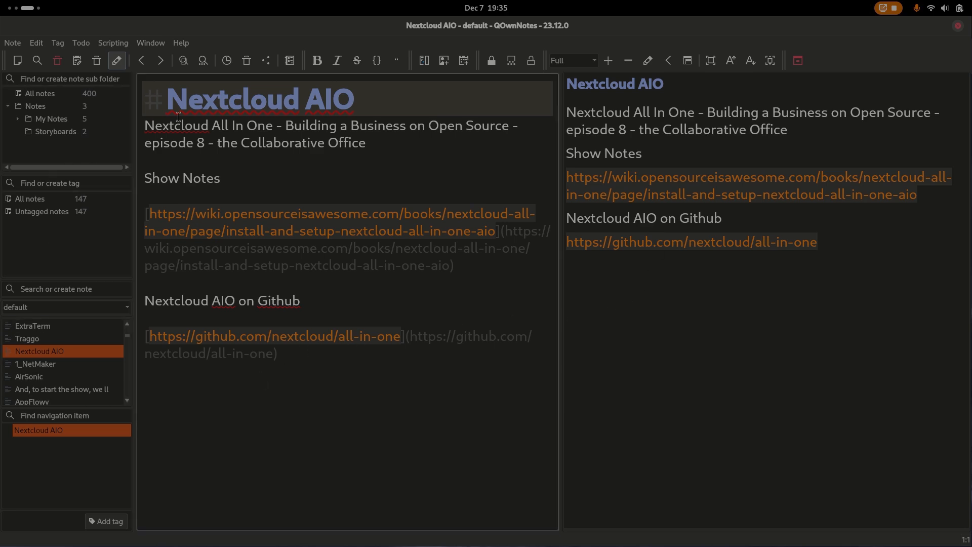
# Open the application settings and view the Nextcloud / ownCloud page in a widened, repositioned dialog
pyautogui.click(15, 44)
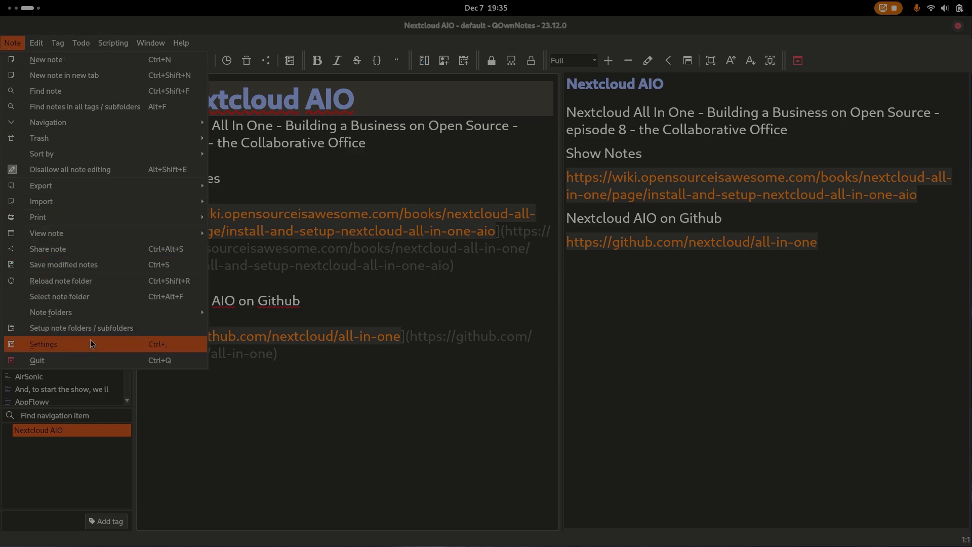
pyautogui.click(77, 343)
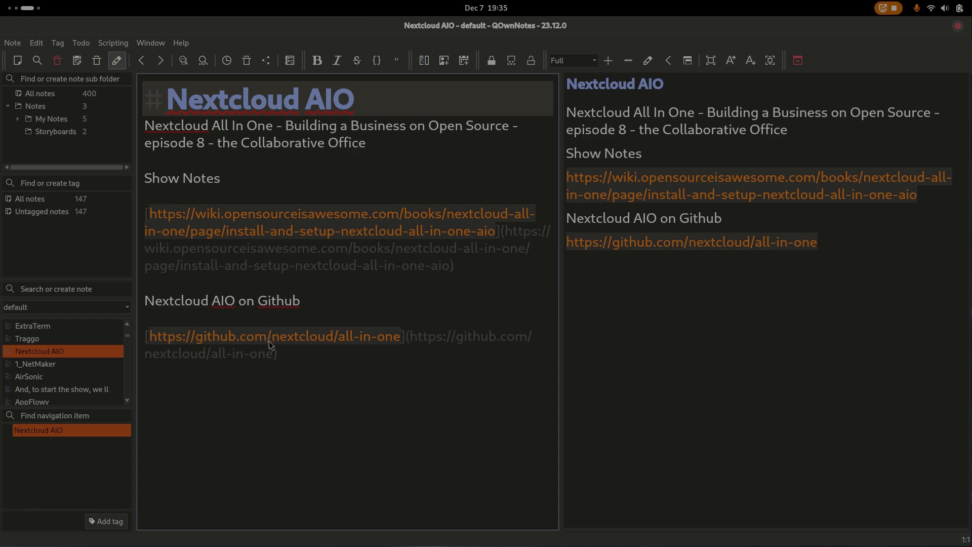
pyautogui.moveTo(329, 87); pyautogui.dragTo(541, 63)
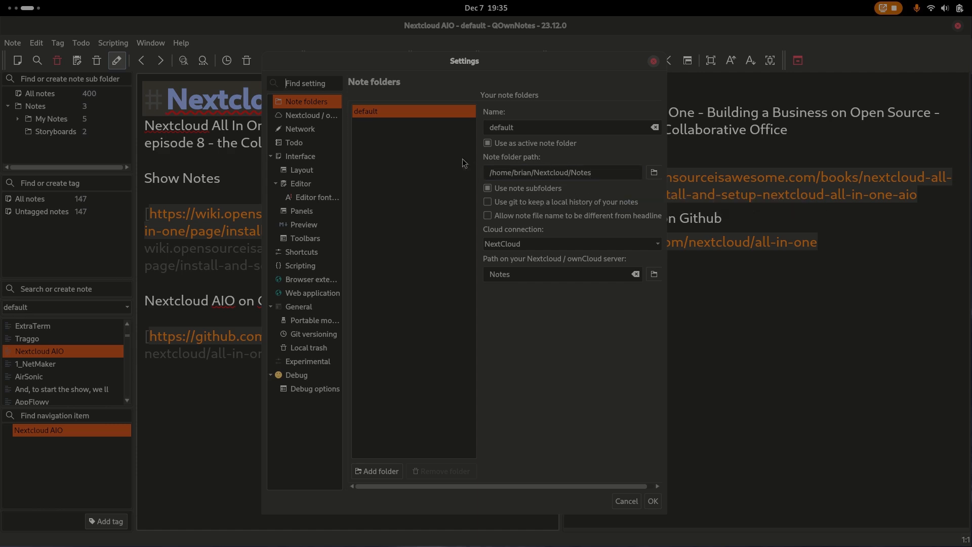
pyautogui.click(312, 117)
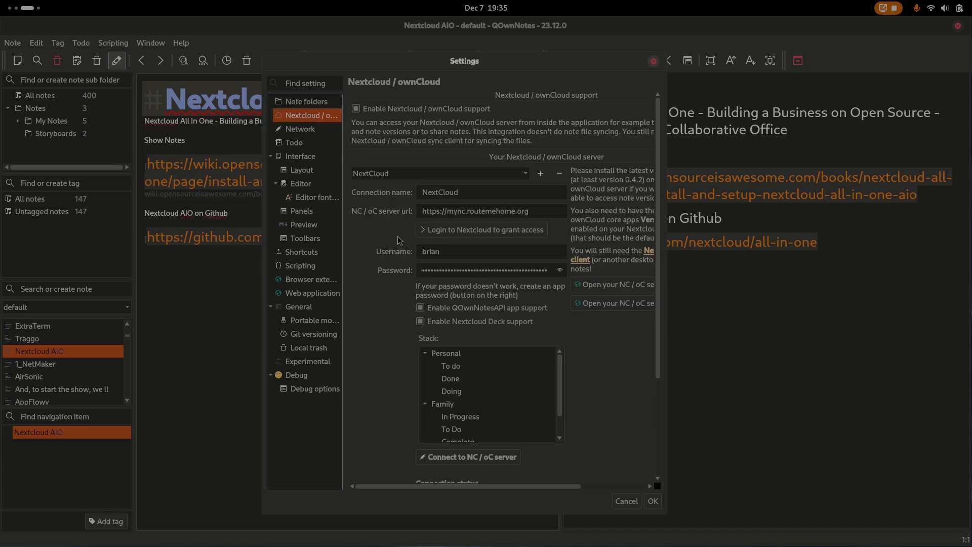
pyautogui.moveTo(668, 245); pyautogui.dragTo(867, 244)
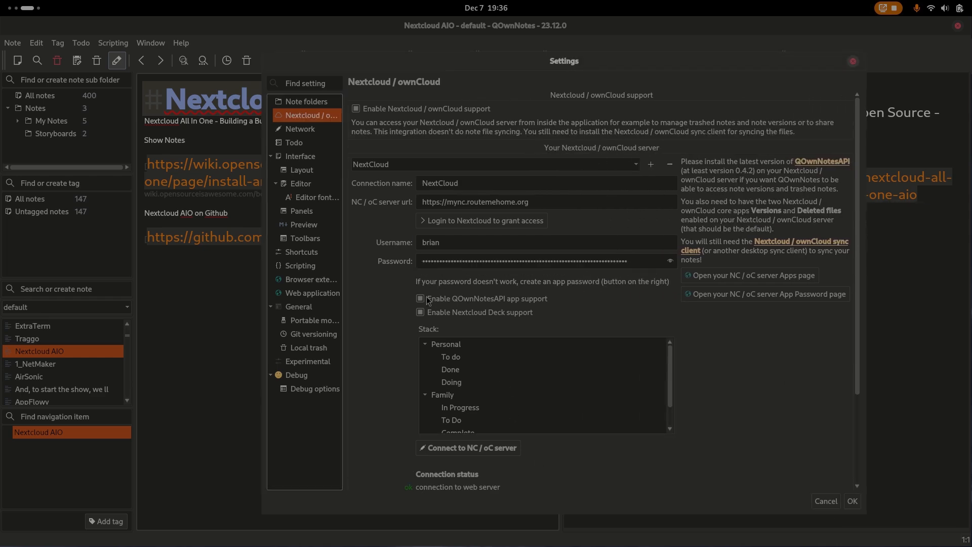
pyautogui.moveTo(411, 62); pyautogui.dragTo(359, 39)
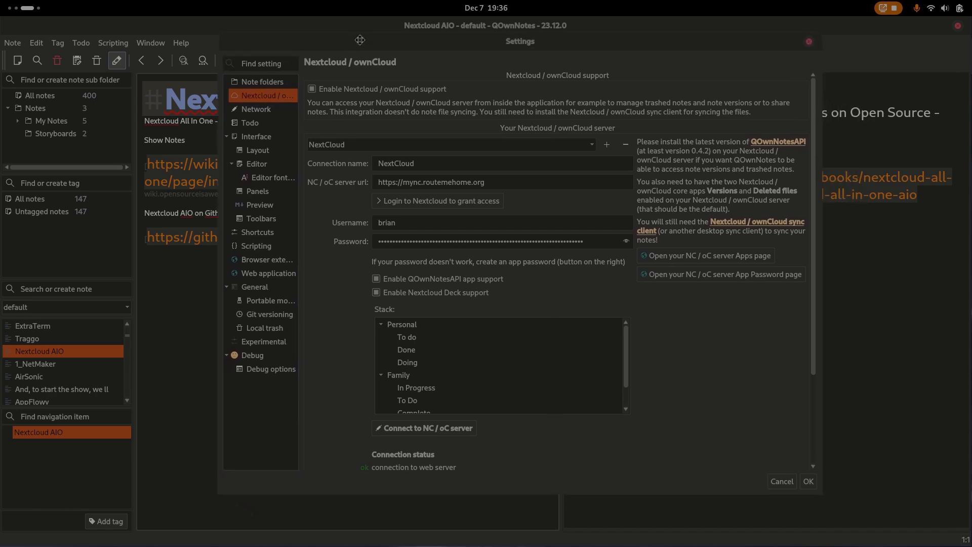
# Look through the Network, Todo and Interface pages of the settings
pyautogui.click(257, 111)
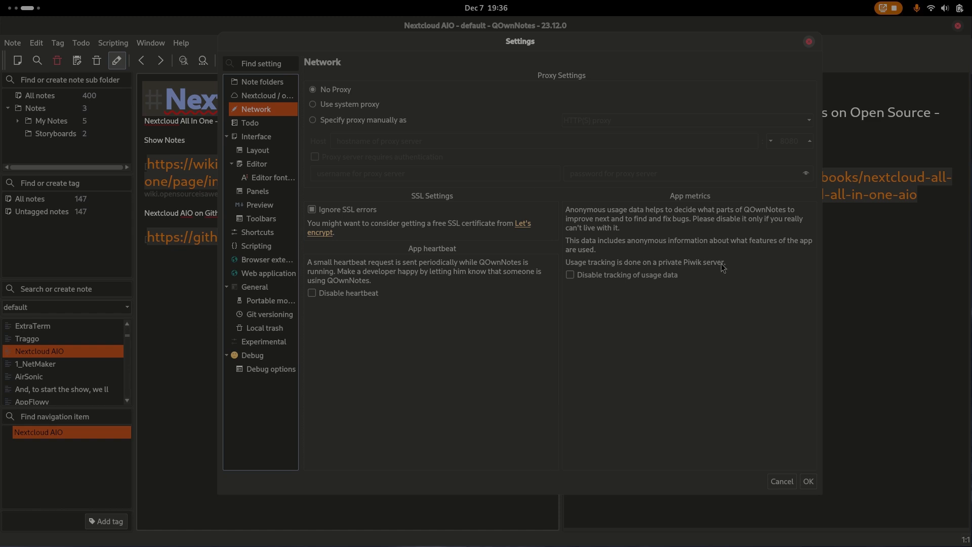
pyautogui.click(268, 126)
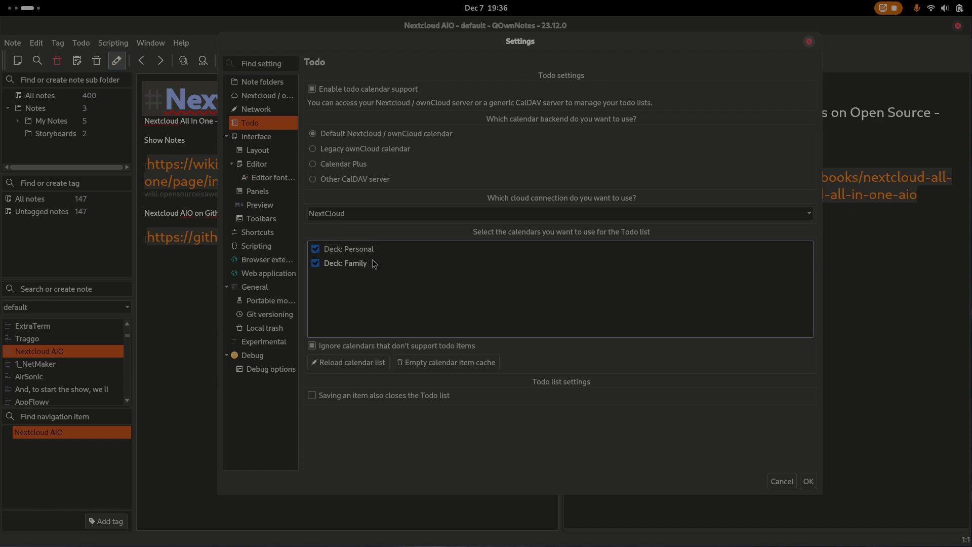
pyautogui.press('Down')
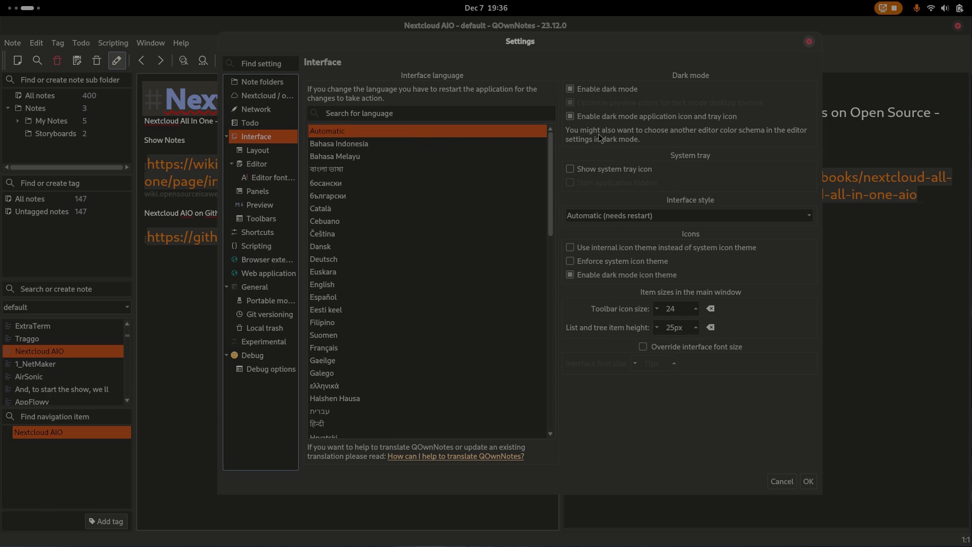
# Apply the Full layout, opt out of being asked again, and accept the application restart
pyautogui.click(249, 150)
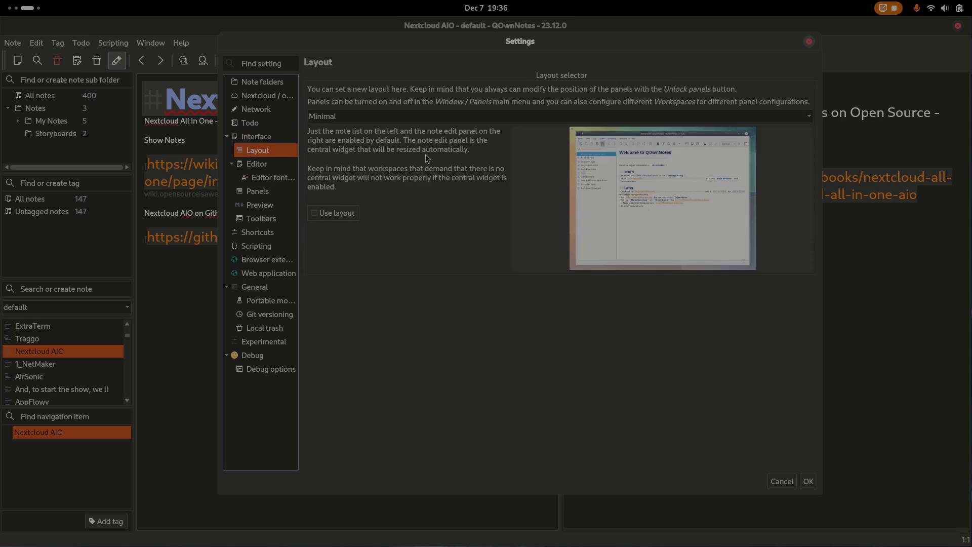
pyautogui.click(377, 117)
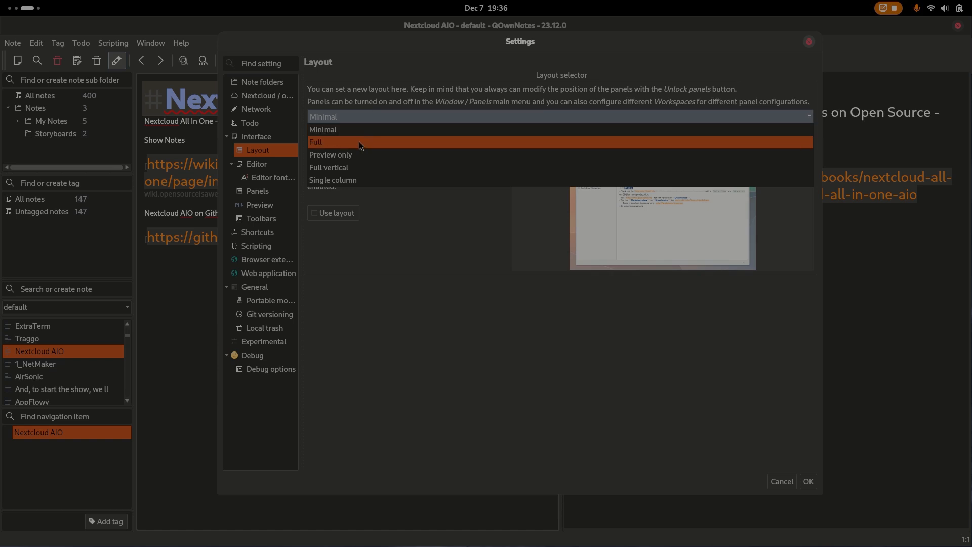
pyautogui.click(360, 143)
pyautogui.click(334, 226)
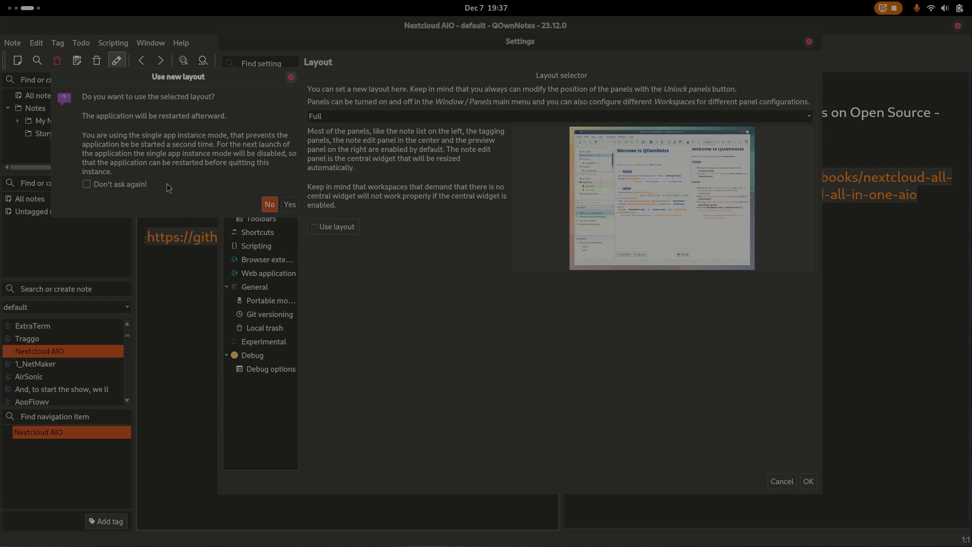
pyautogui.click(137, 185)
pyautogui.click(295, 204)
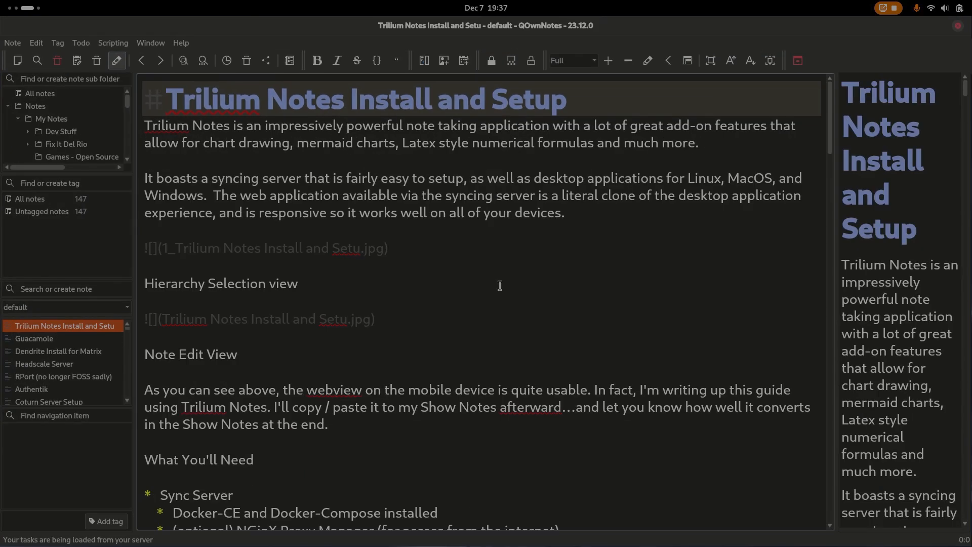
# Widen the preview panel to roughly half of the note area and look through the Trilium Notes Install and Setup note
pyautogui.click(827, 250)
pyautogui.moveTo(826, 250); pyautogui.dragTo(528, 255)
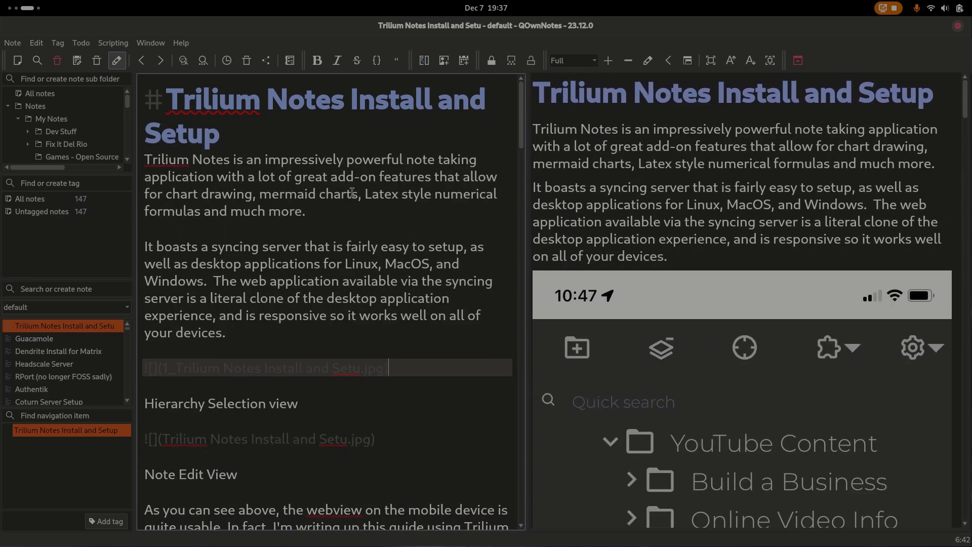
pyautogui.scroll(-7, 352, 193)
pyautogui.scroll(7, 345, 304)
# Open the Editor fonts & colors settings and select the Dracula color schema
pyautogui.click(10, 42)
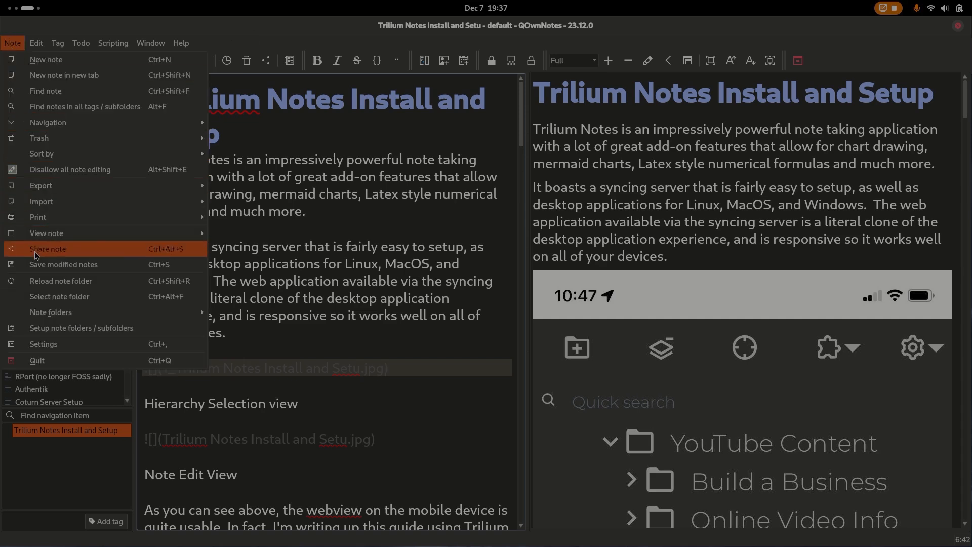
pyautogui.click(62, 343)
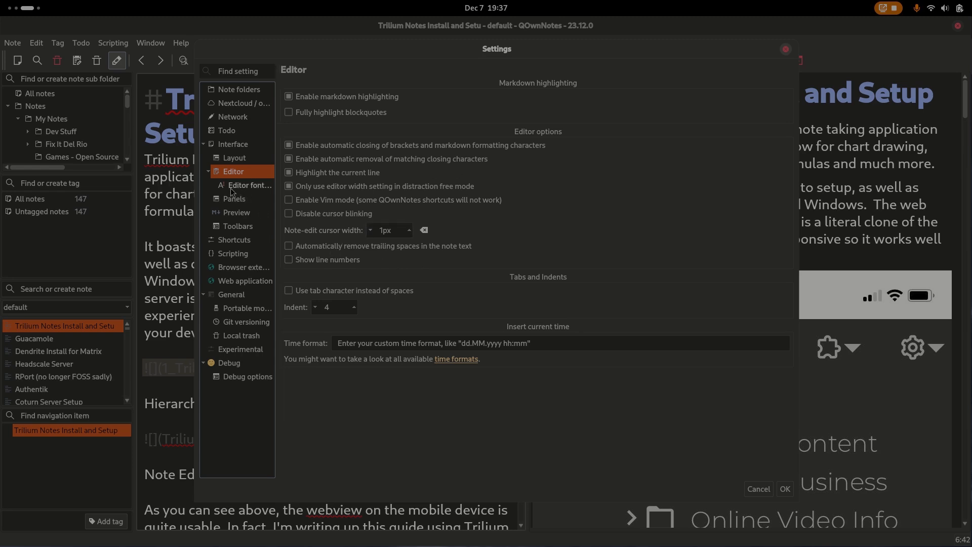
pyautogui.click(247, 186)
pyautogui.click(360, 155)
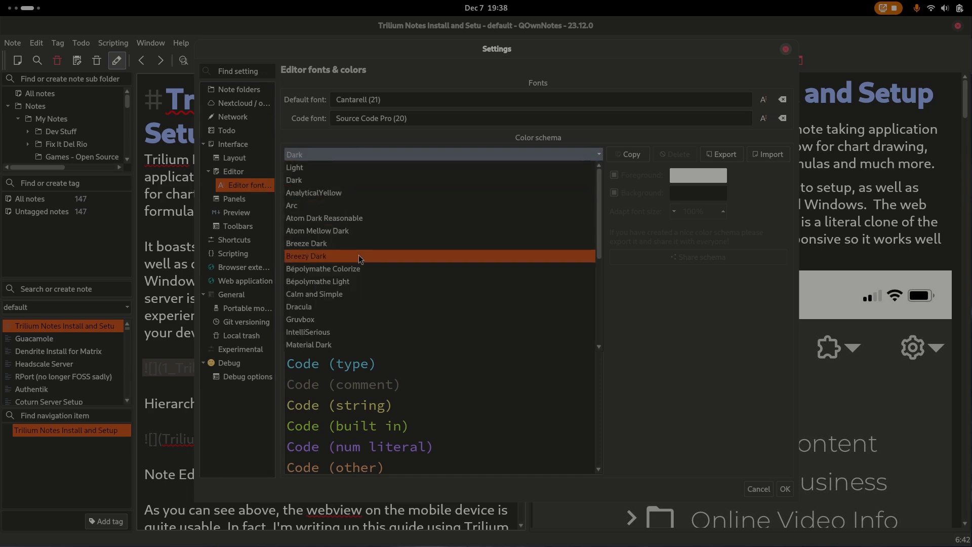
pyautogui.scroll(-3, 383, 288)
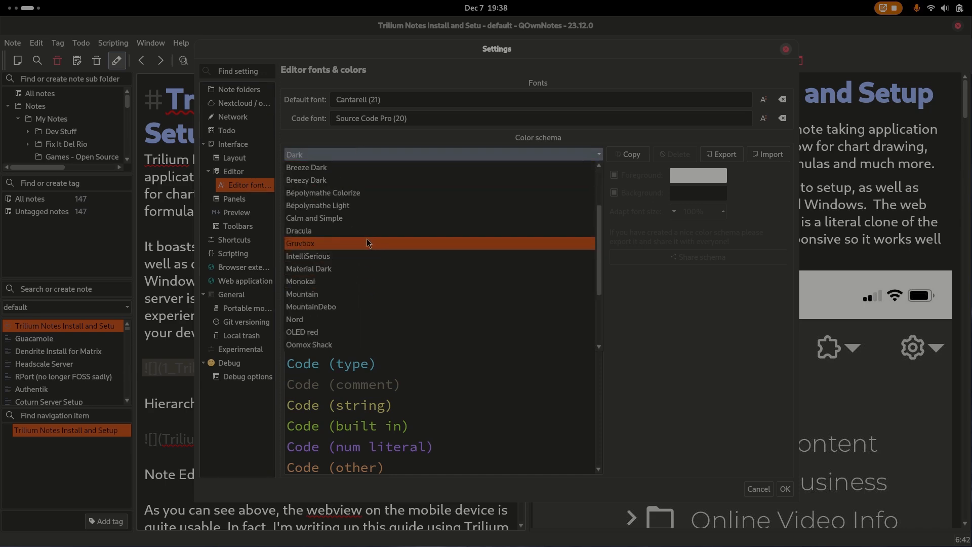
pyautogui.click(366, 233)
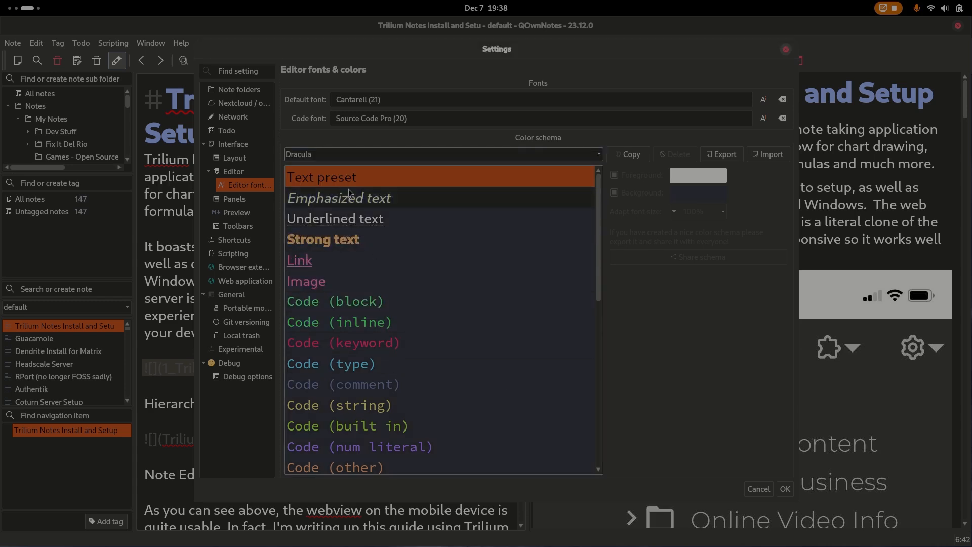
# Try the Material Dark and Solarized Dark color schemas for the editor, and select Solarized Light
pyautogui.click(368, 154)
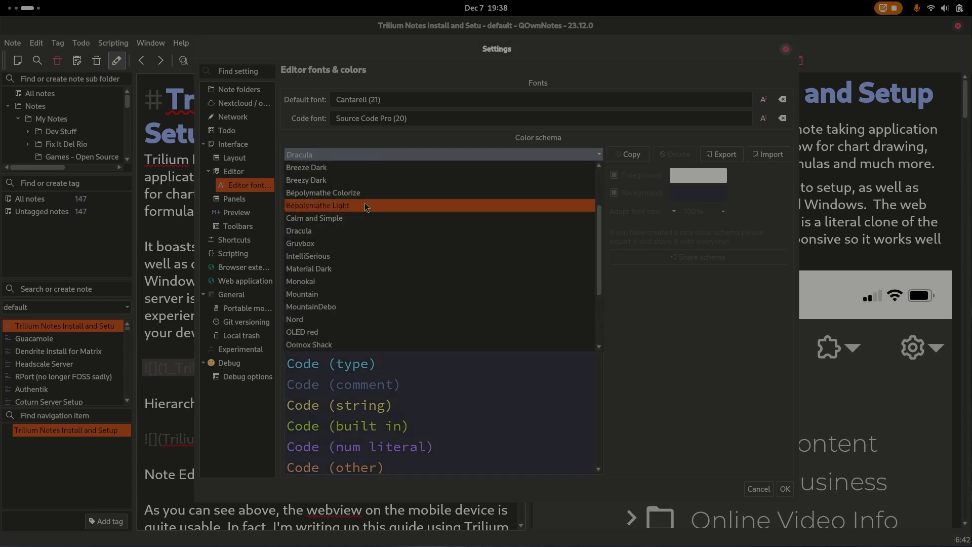
pyautogui.click(344, 269)
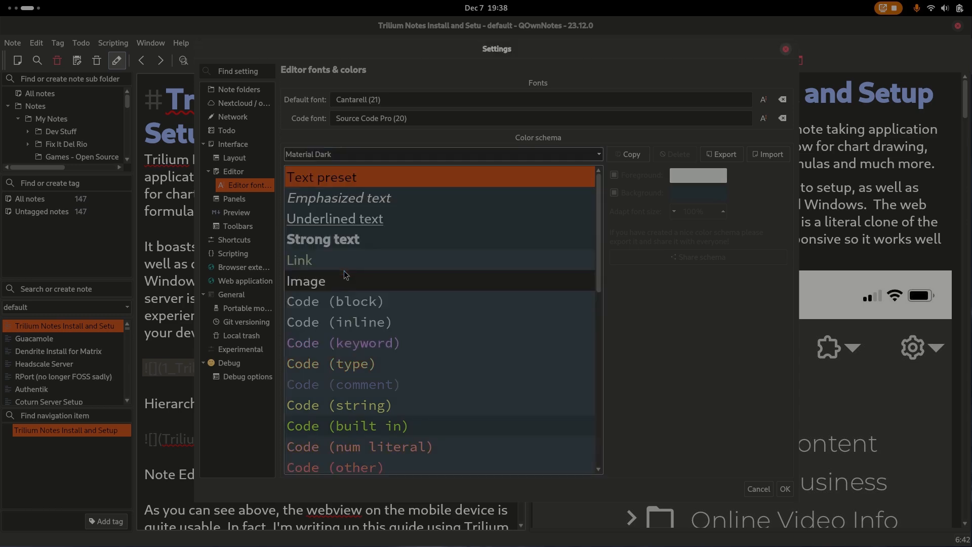
pyautogui.click(358, 154)
pyautogui.scroll(-1, 356, 288)
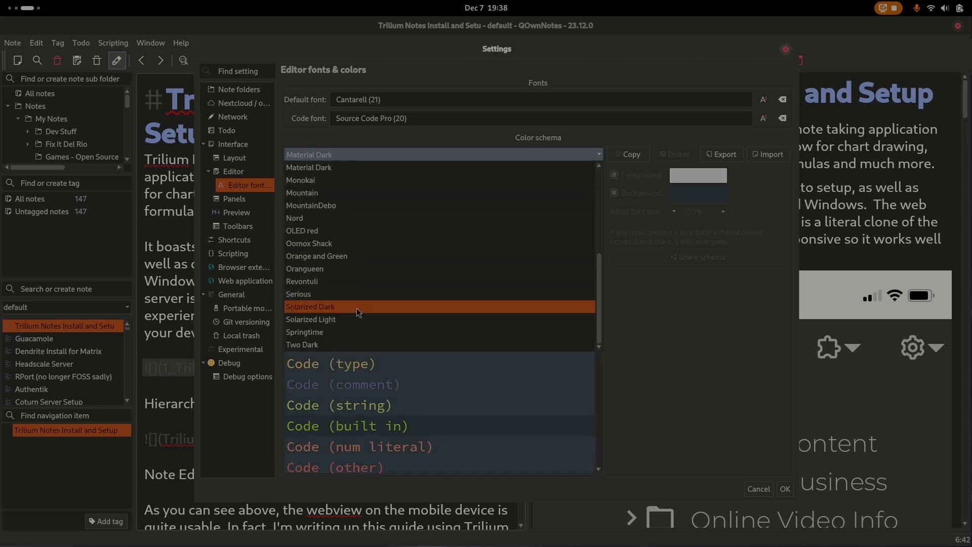
pyautogui.click(359, 308)
pyautogui.click(357, 153)
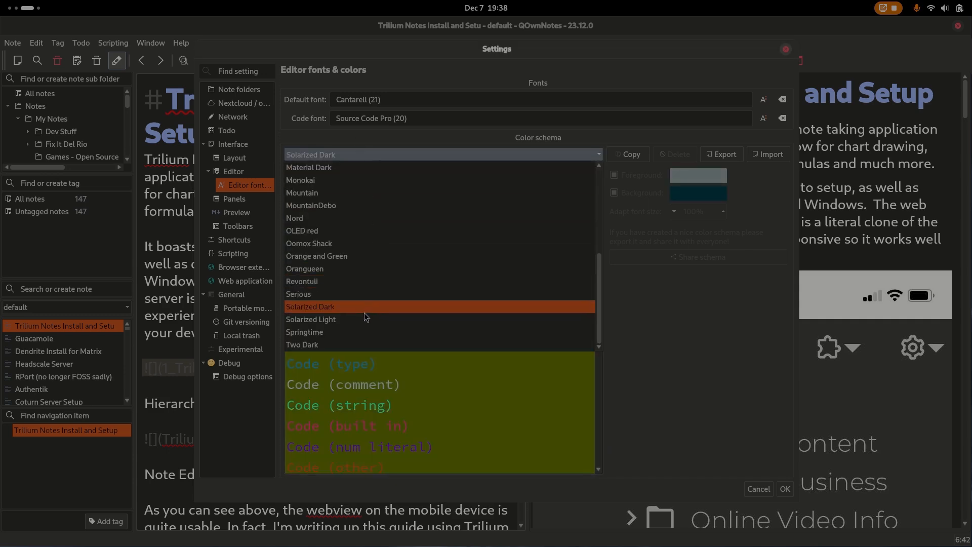
pyautogui.click(365, 319)
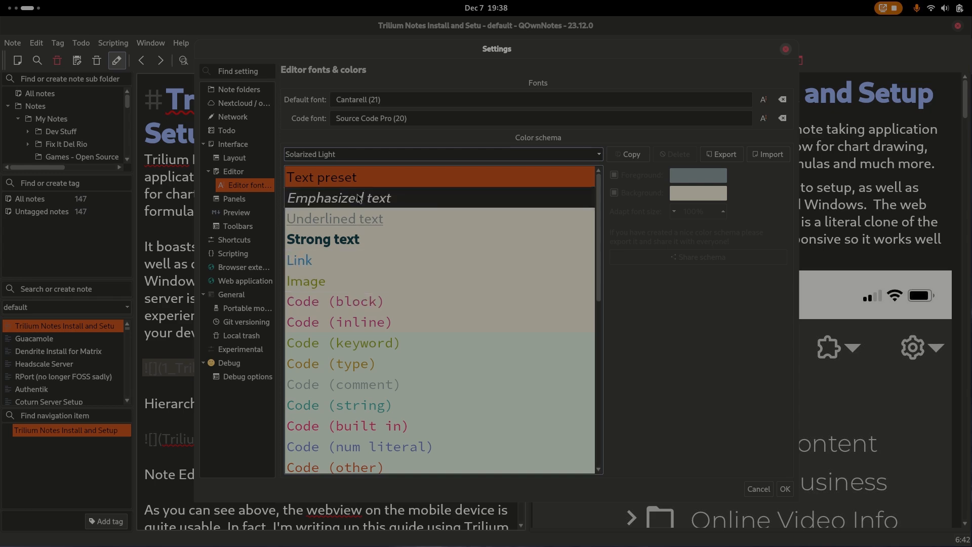
# Select the Dark color schema for the editor
pyautogui.click(383, 155)
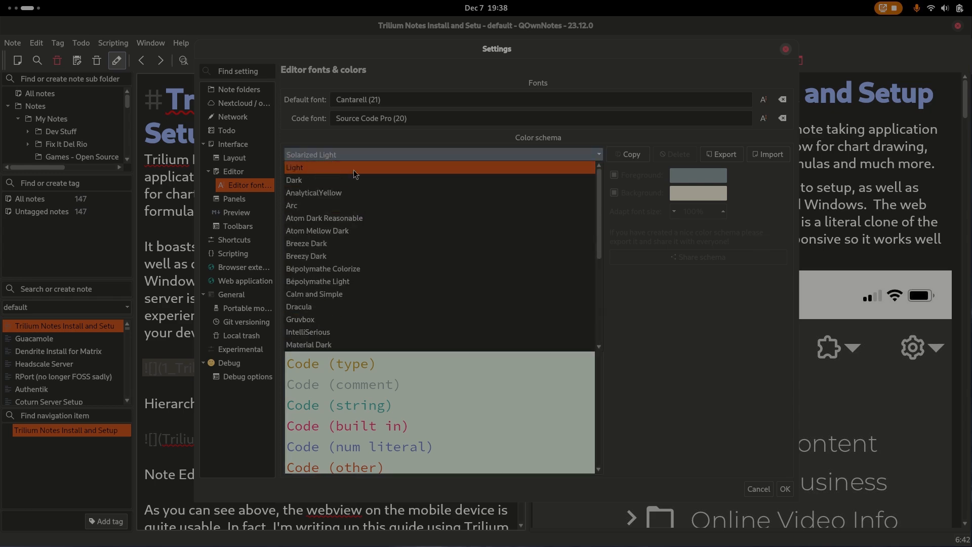
pyautogui.click(369, 181)
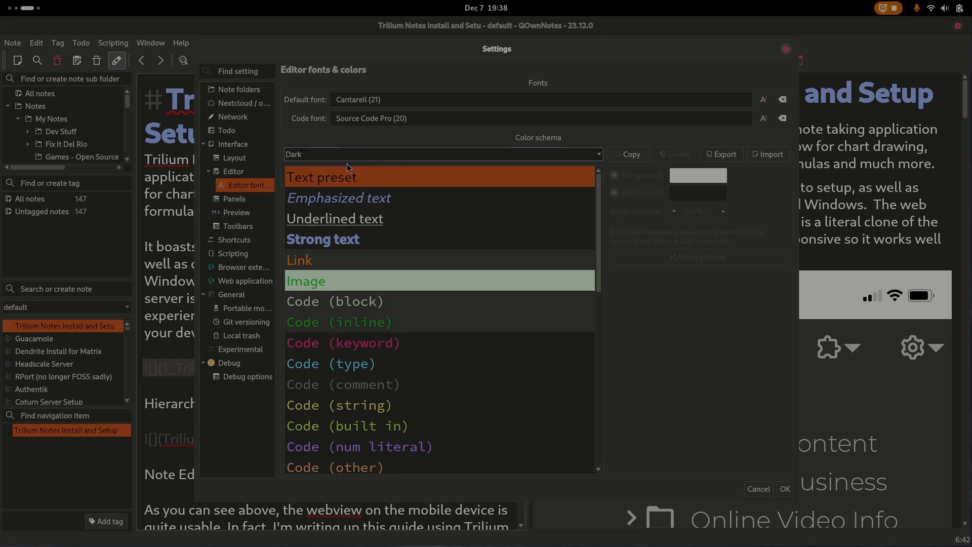
# Look through the Panels, Toolbars and Preview pages of the interface settings
pyautogui.click(230, 201)
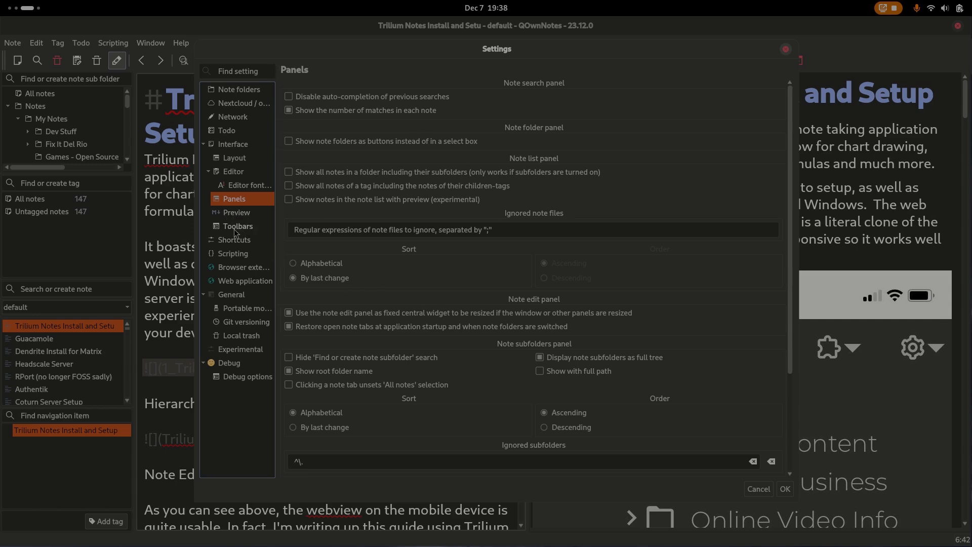
pyautogui.click(235, 229)
pyautogui.click(242, 215)
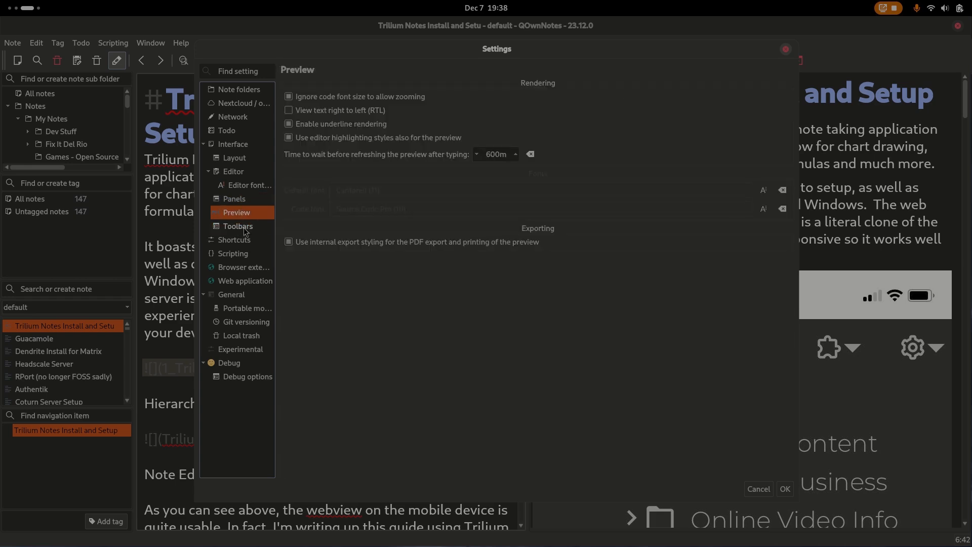
# Open the Shortcuts settings and look through the list of main window shortcuts
pyautogui.click(236, 240)
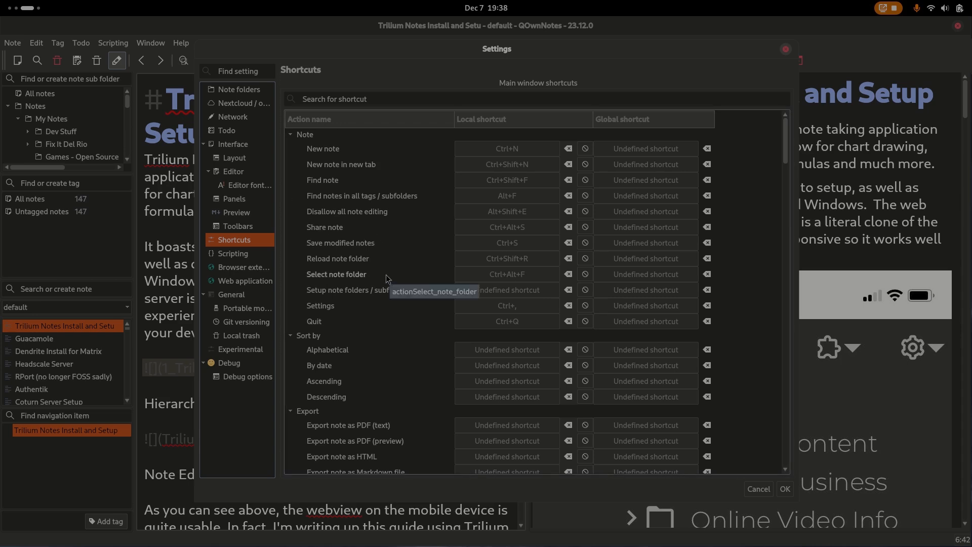
pyautogui.scroll(-15, 388, 277)
pyautogui.scroll(-20, 398, 276)
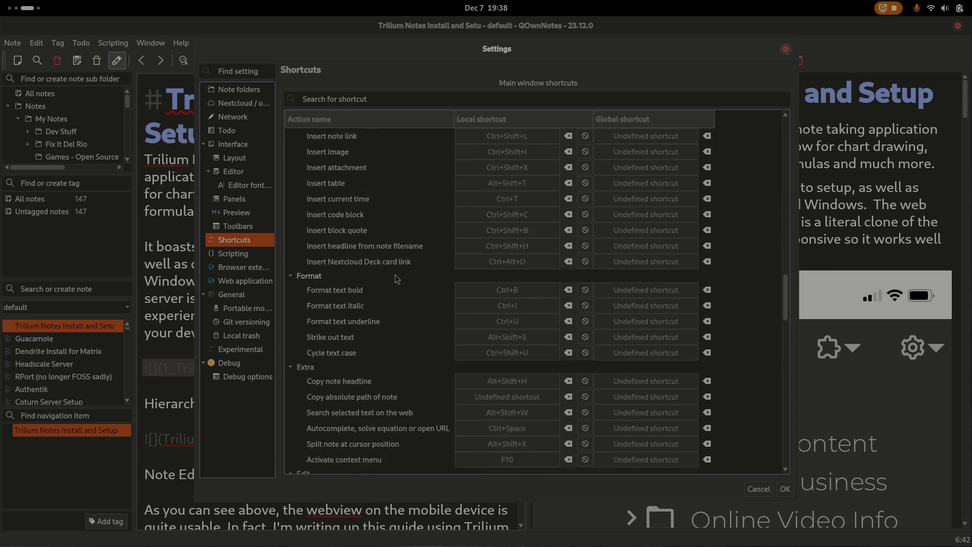
pyautogui.scroll(20, 395, 277)
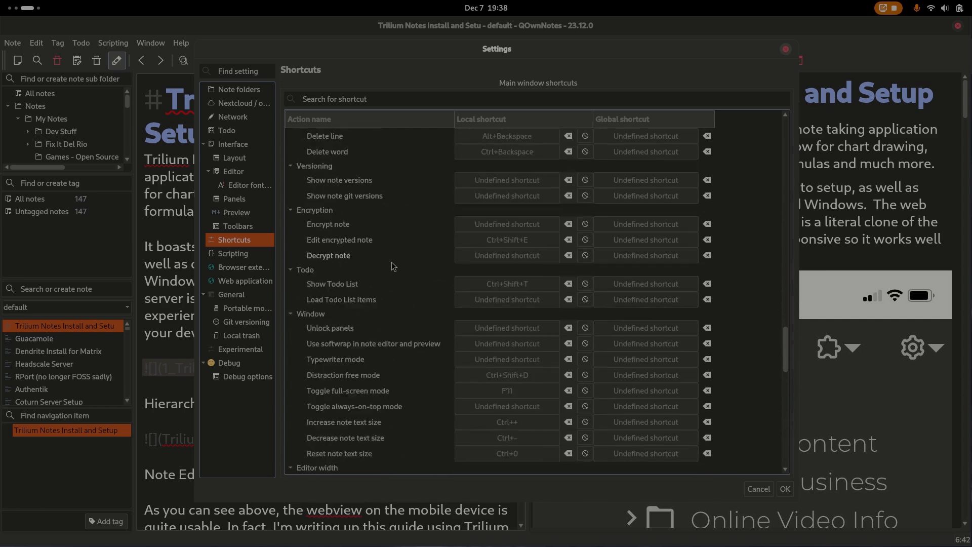
pyautogui.scroll(10, 396, 253)
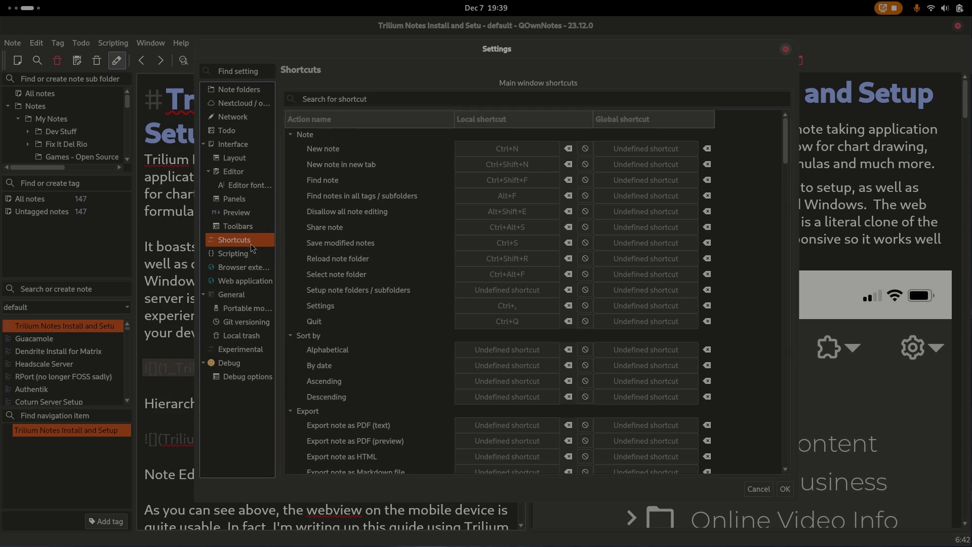
# Search the shortcuts for "Remov" and clear the search again
pyautogui.click(405, 99)
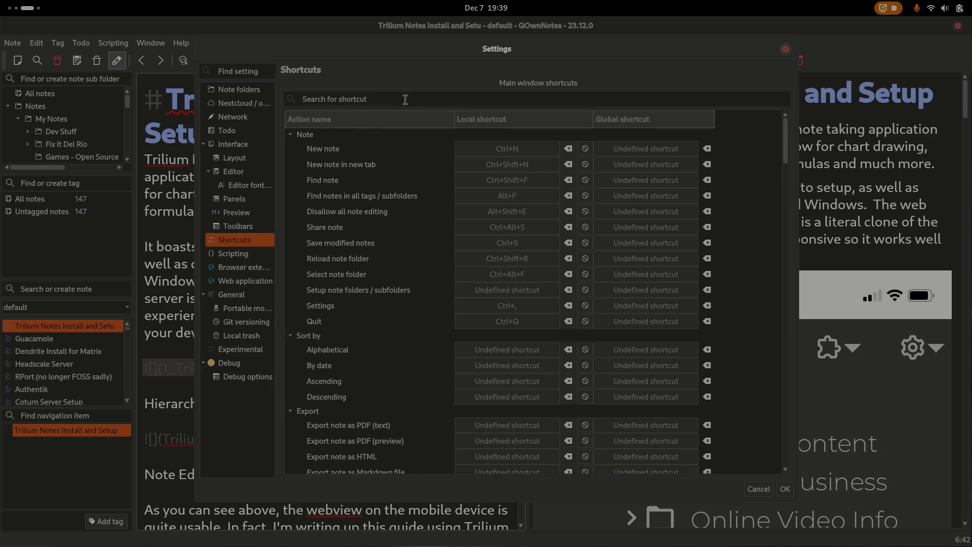
pyautogui.scroll(-15, 384, 324)
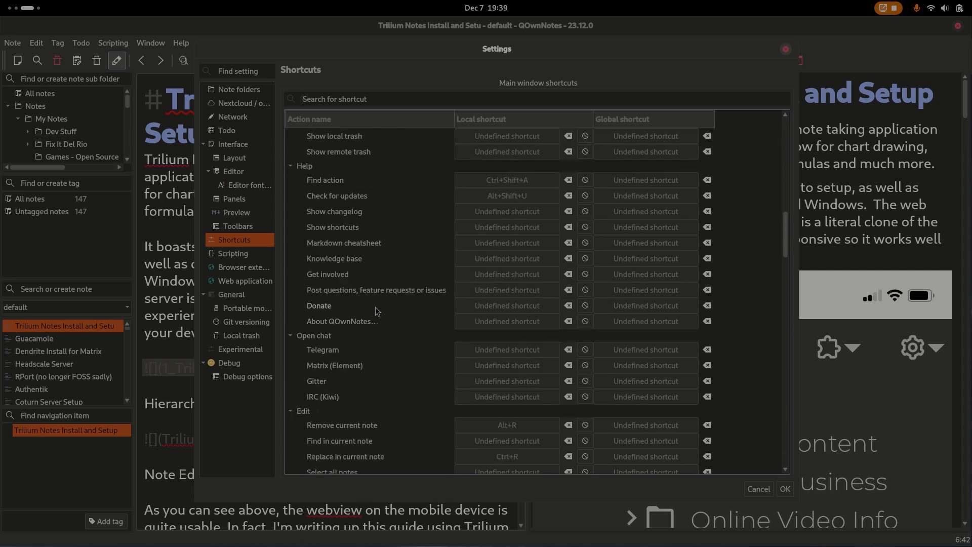
pyautogui.write('Remov')
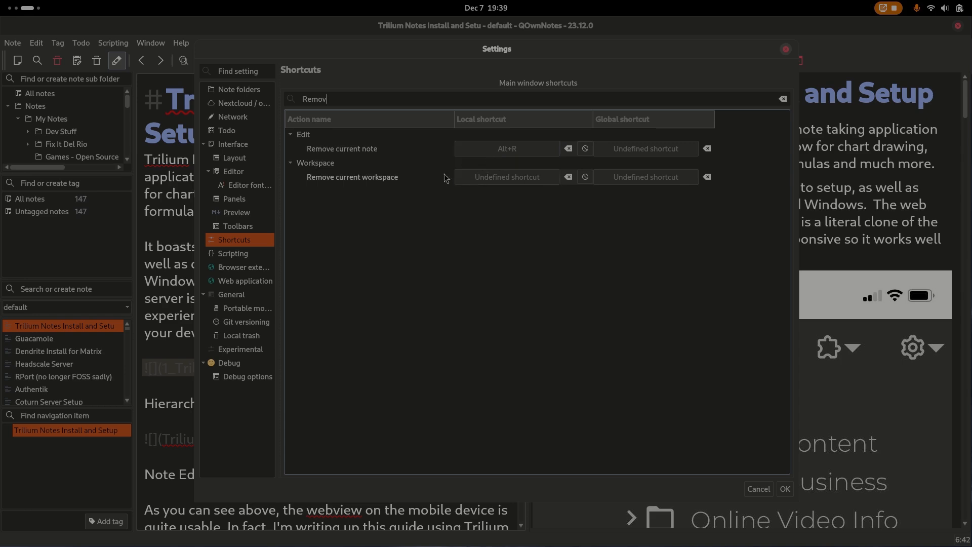
pyautogui.doubleClick(344, 99)
pyautogui.press('BackSpace')
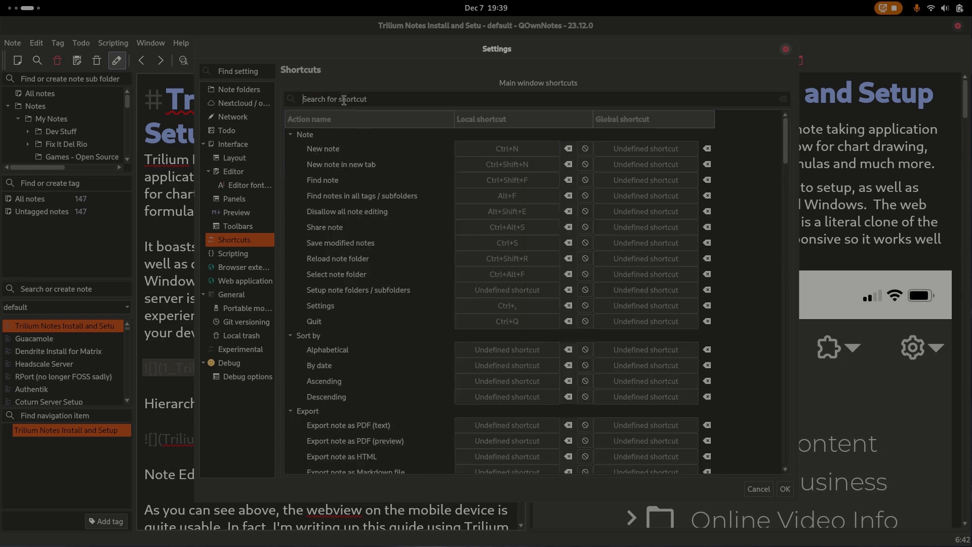
# Review the Scripting, Browser extension, Portable mode, Git versioning and Local trash settings pages
pyautogui.click(232, 255)
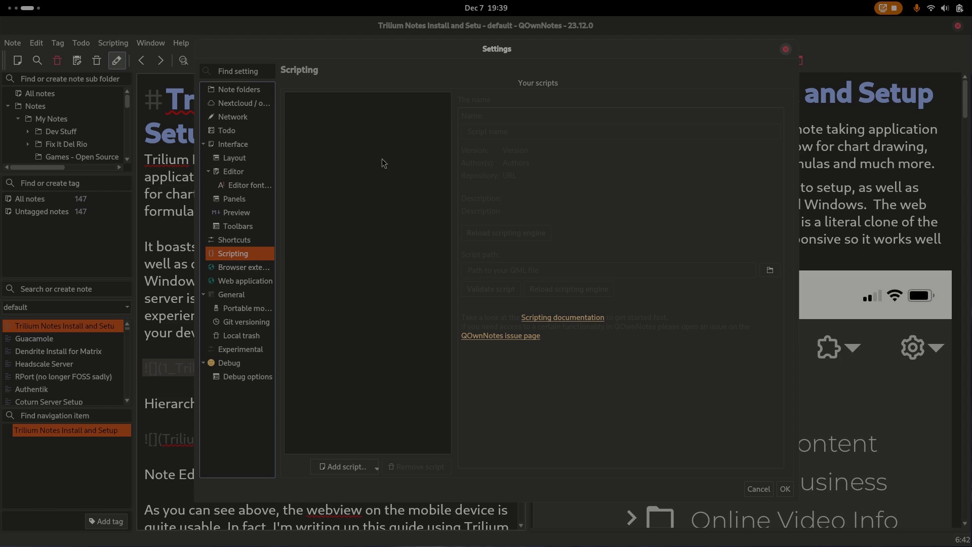
pyautogui.click(249, 269)
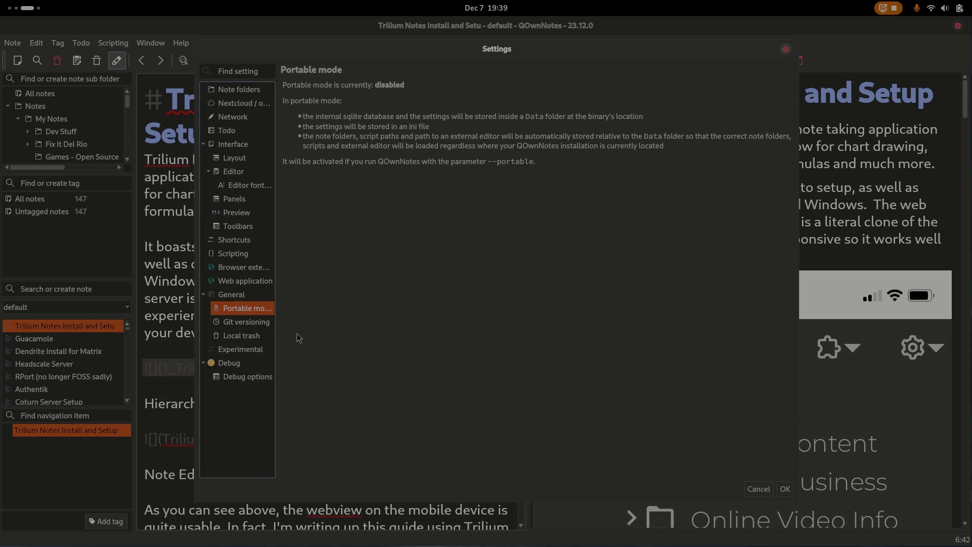
pyautogui.click(247, 323)
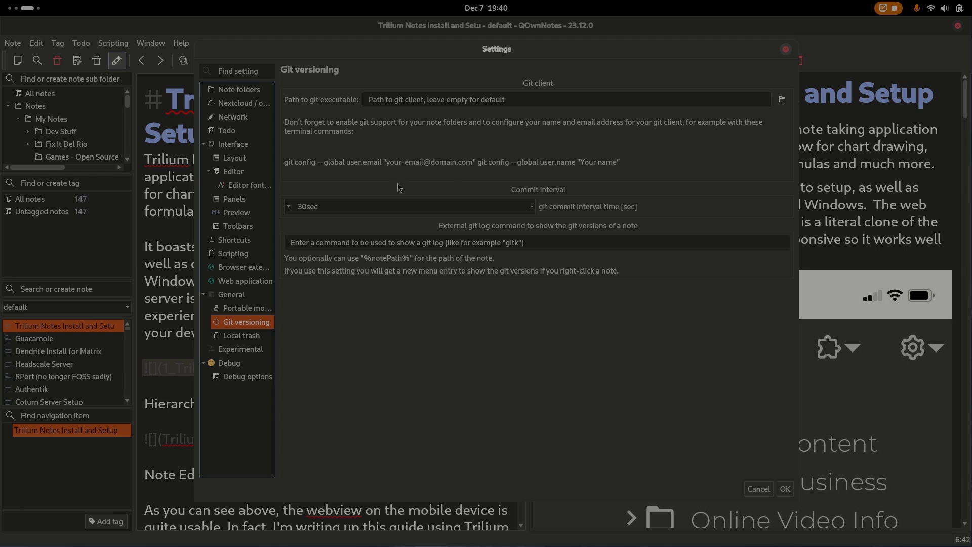
pyautogui.click(251, 339)
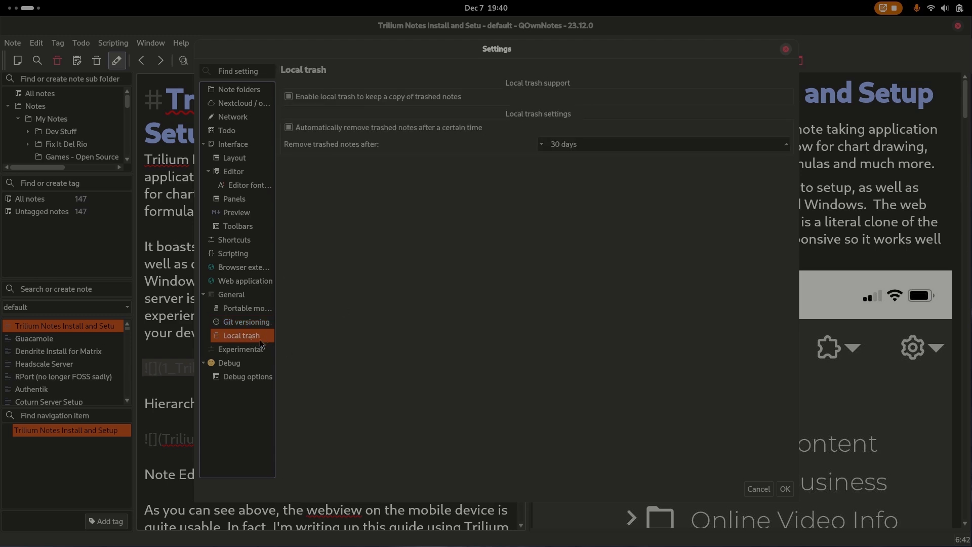
# Enable the experimental option to use a note tree with all subfolders instead of a note list, and restart the application to apply it
pyautogui.click(251, 350)
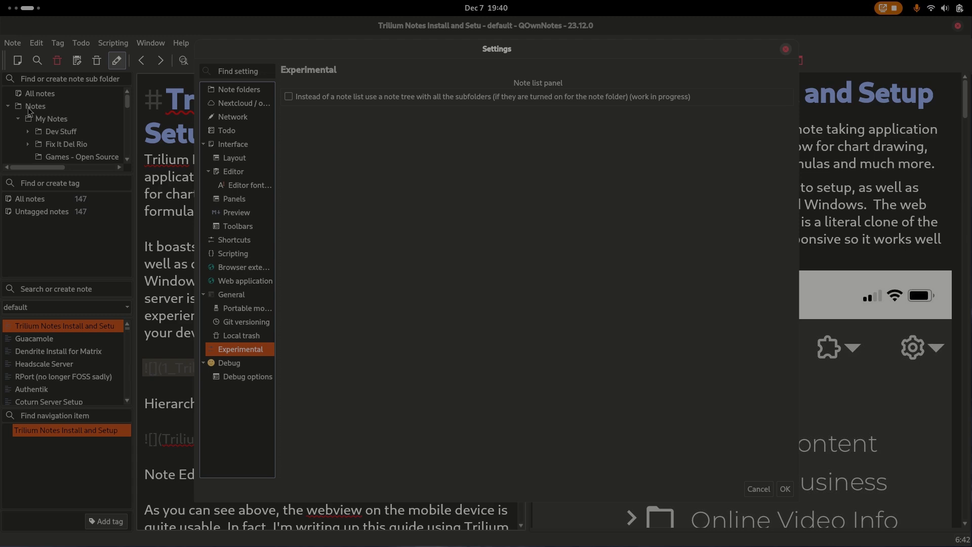
pyautogui.click(289, 97)
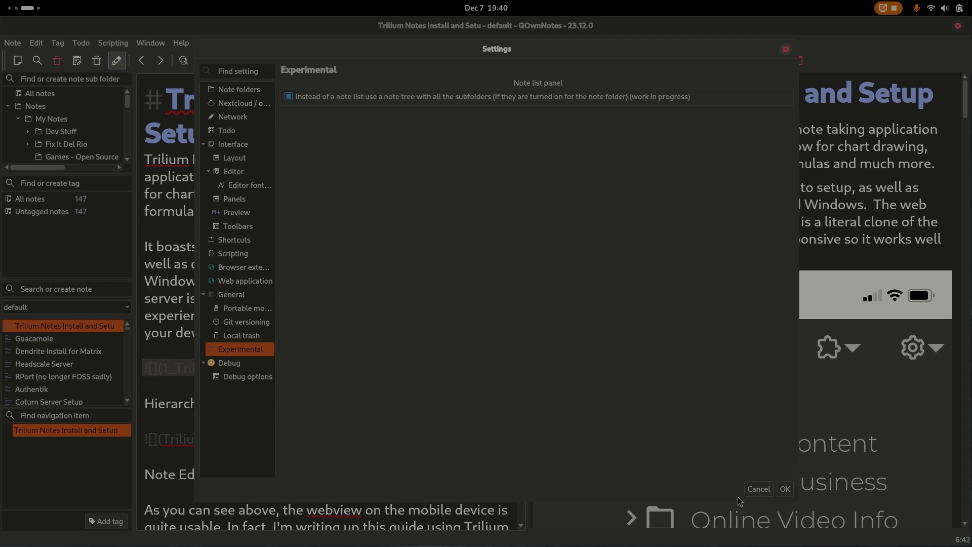
pyautogui.click(785, 489)
pyautogui.click(785, 489)
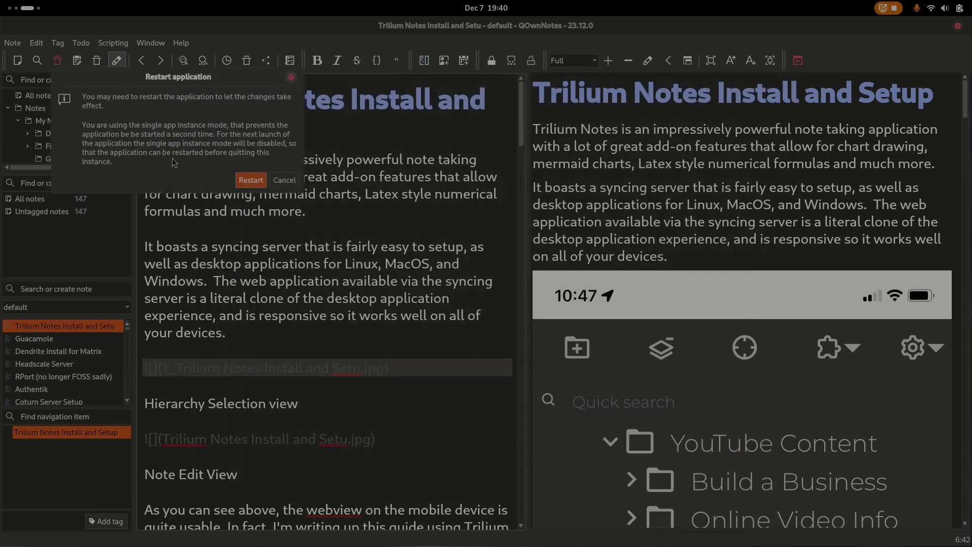
pyautogui.click(252, 181)
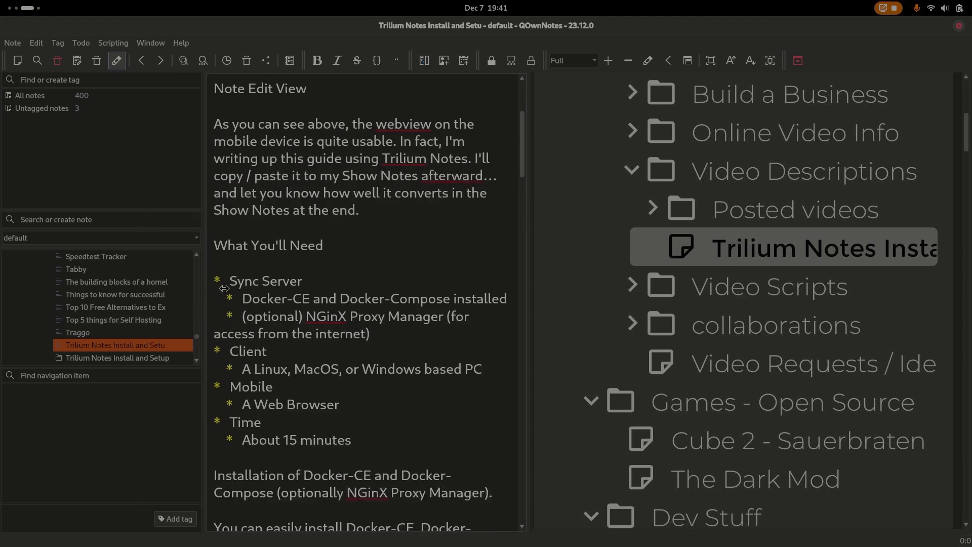
# Expand the joplin backup and Development folders in the note tree and open the Base Time Code for LiveCode Project note
pyautogui.scroll(20, 67, 292)
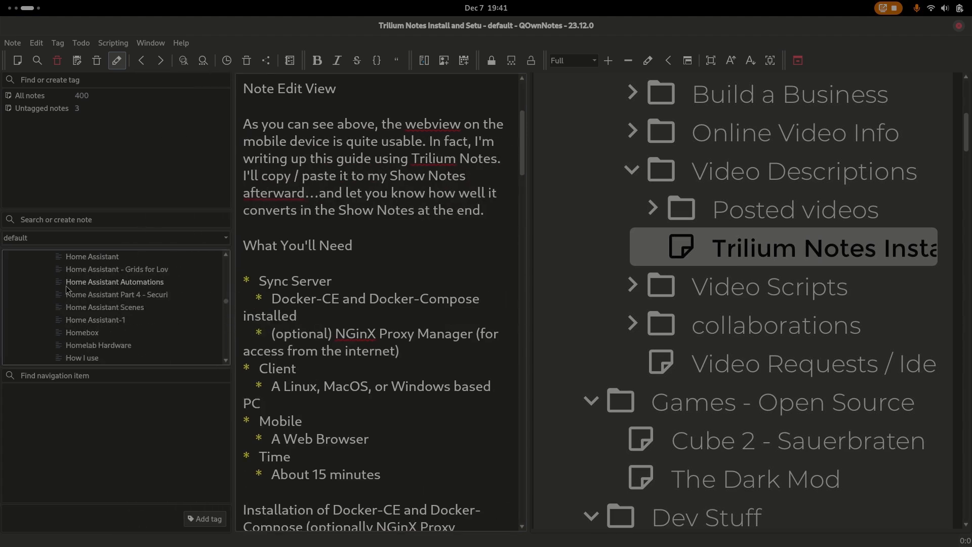
pyautogui.scroll(15, 62, 289)
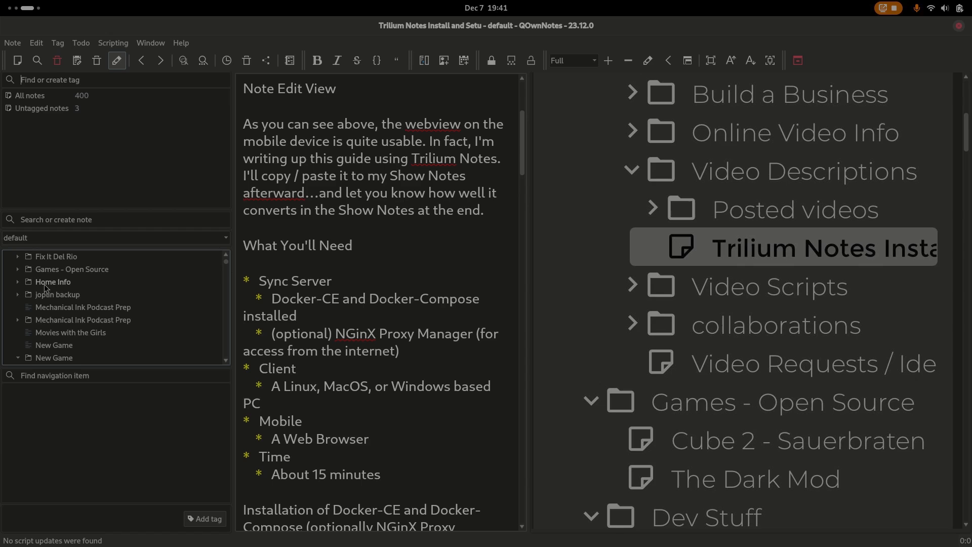
pyautogui.click(21, 305)
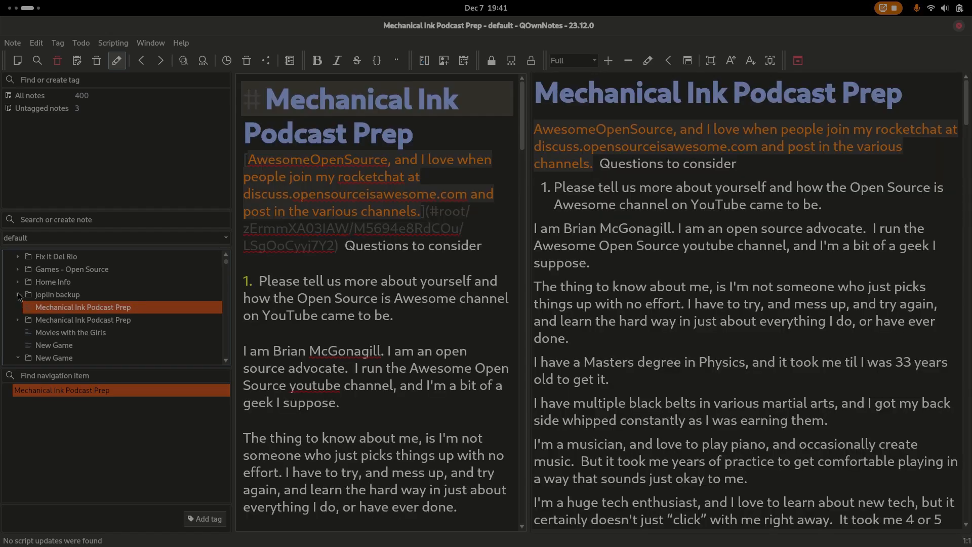
pyautogui.click(18, 295)
pyautogui.click(28, 320)
pyautogui.scroll(-1, 34, 324)
pyautogui.click(98, 294)
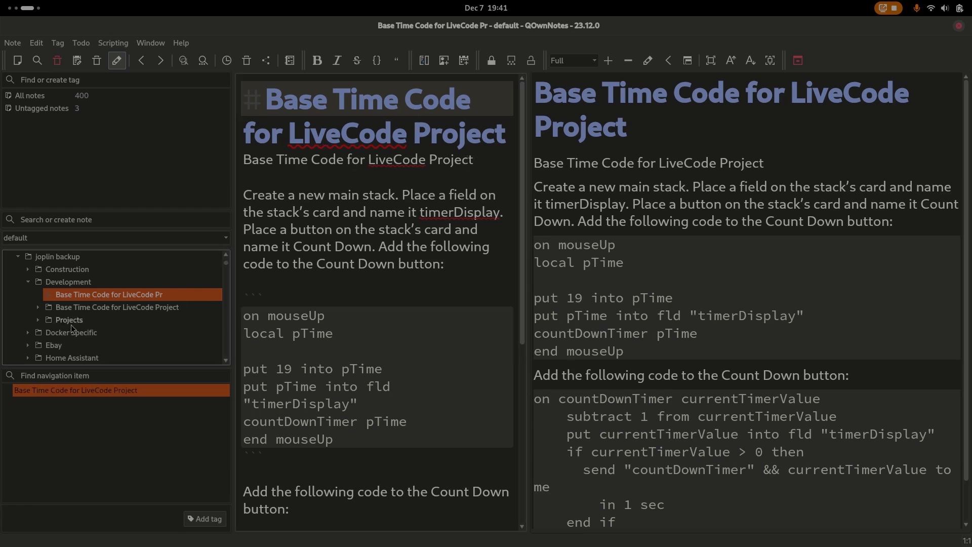
# Expand the Projects folder under Development and look through the Hold this line of code note
pyautogui.click(37, 320)
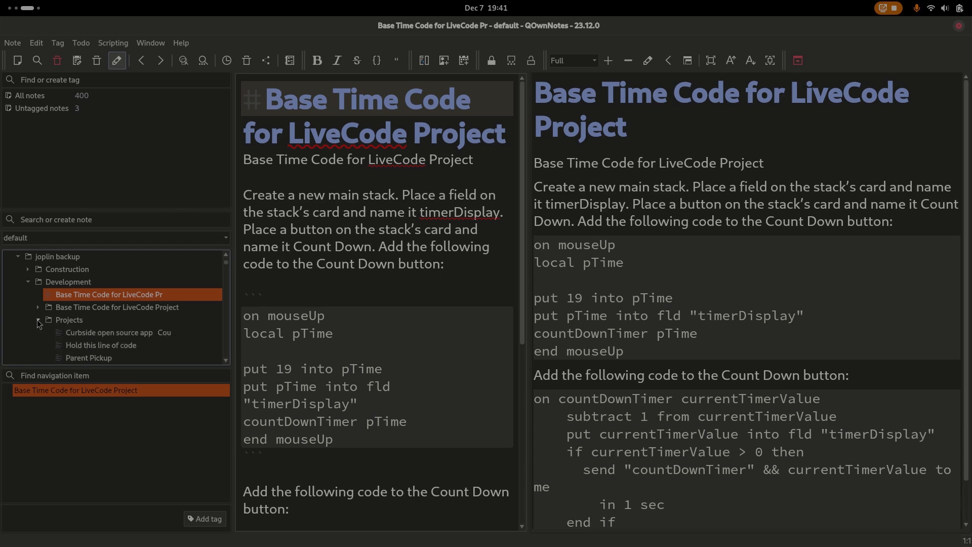
pyautogui.scroll(-1, 73, 306)
pyautogui.click(73, 306)
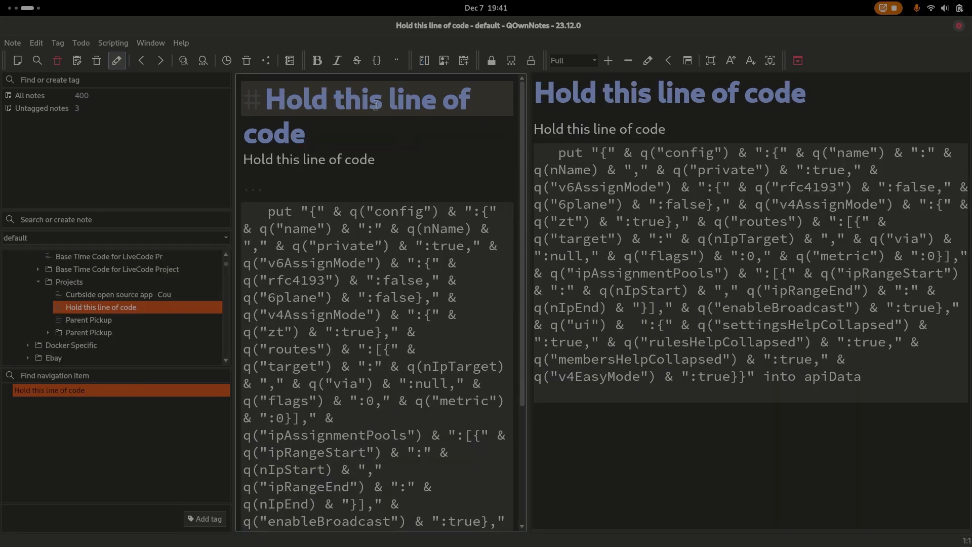
pyautogui.scroll(-5, 334, 261)
pyautogui.scroll(5, 336, 261)
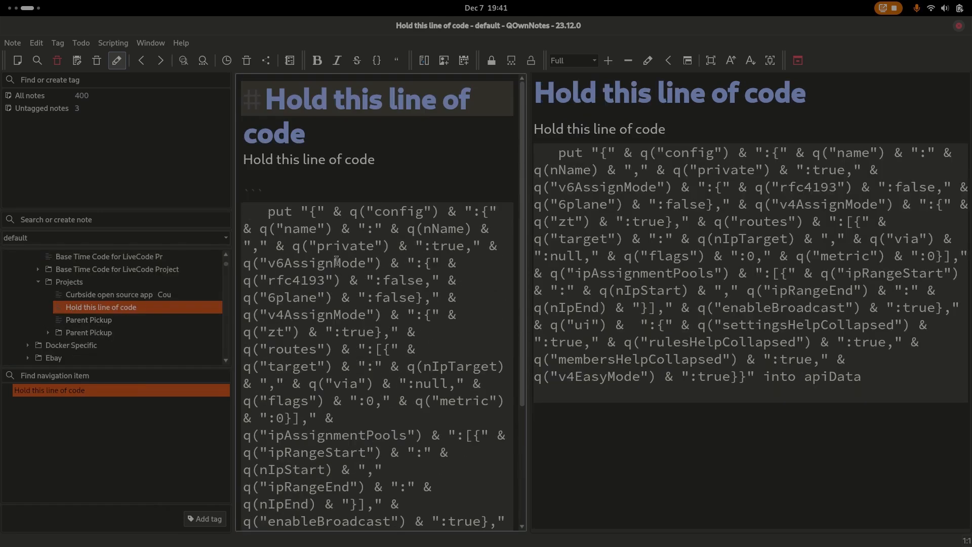
# View the Parent Pickup note, and open the Peanut Butter Pie note in the Recipes folder
pyautogui.click(84, 319)
pyautogui.scroll(-6, 161, 323)
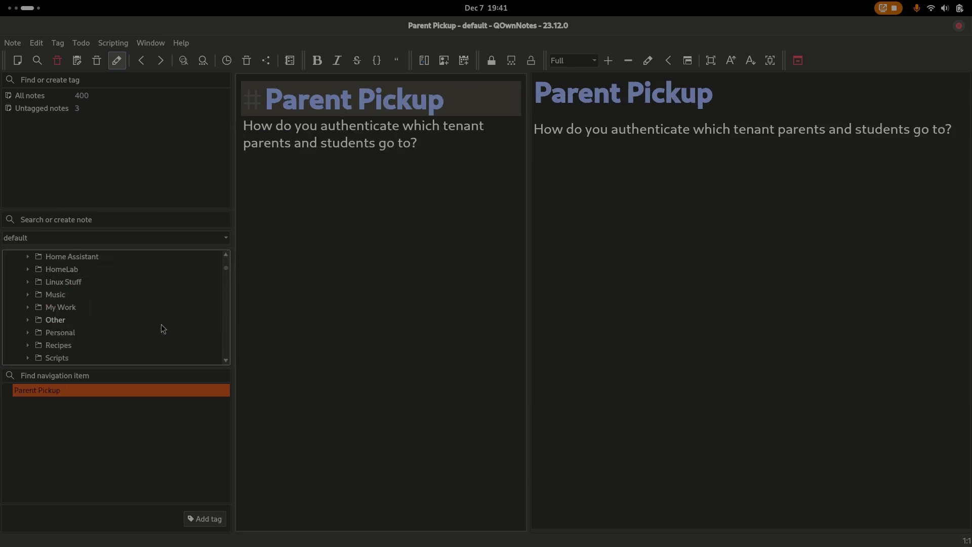
pyautogui.click(28, 269)
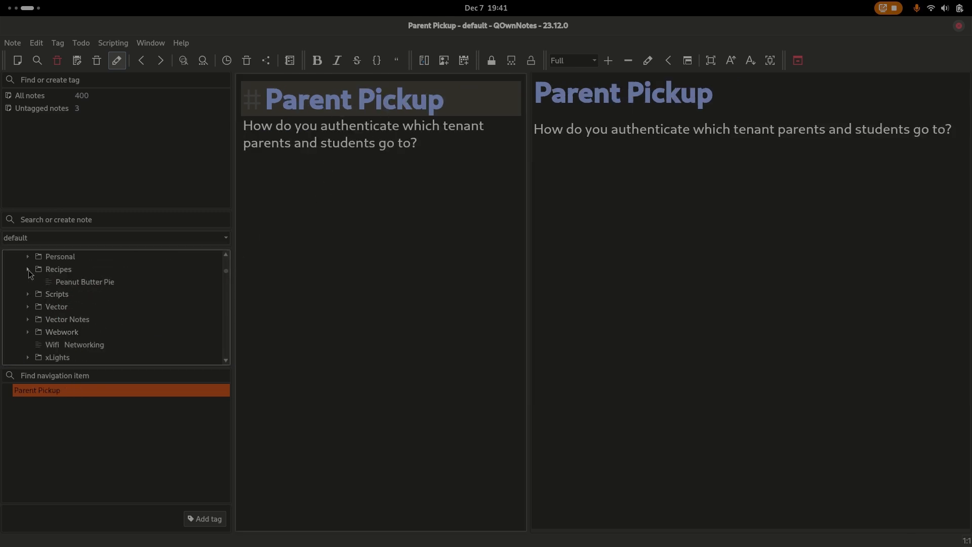
pyautogui.click(67, 282)
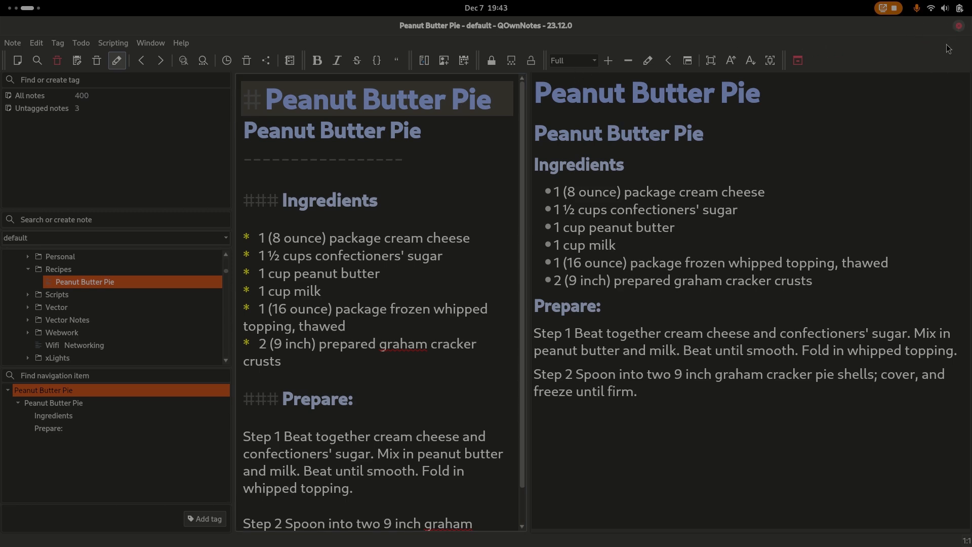
# Close the QOwnNotes window and switch to Trilium Notes
pyautogui.click(958, 27)
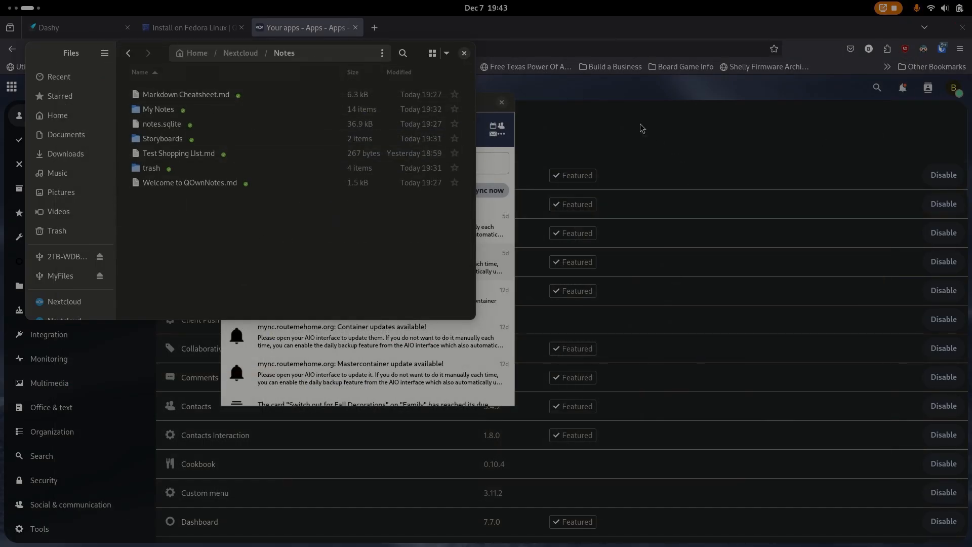
pyautogui.press('super')
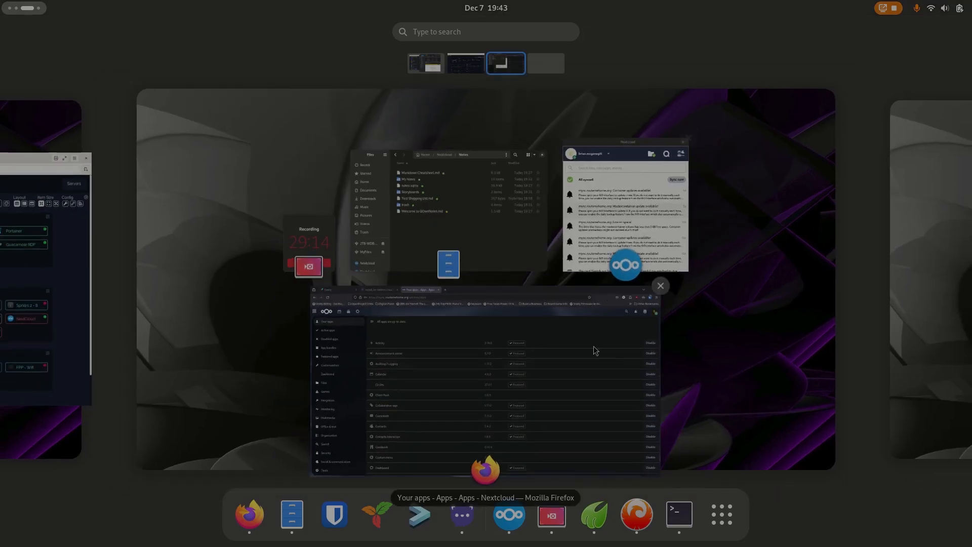
pyautogui.click(375, 516)
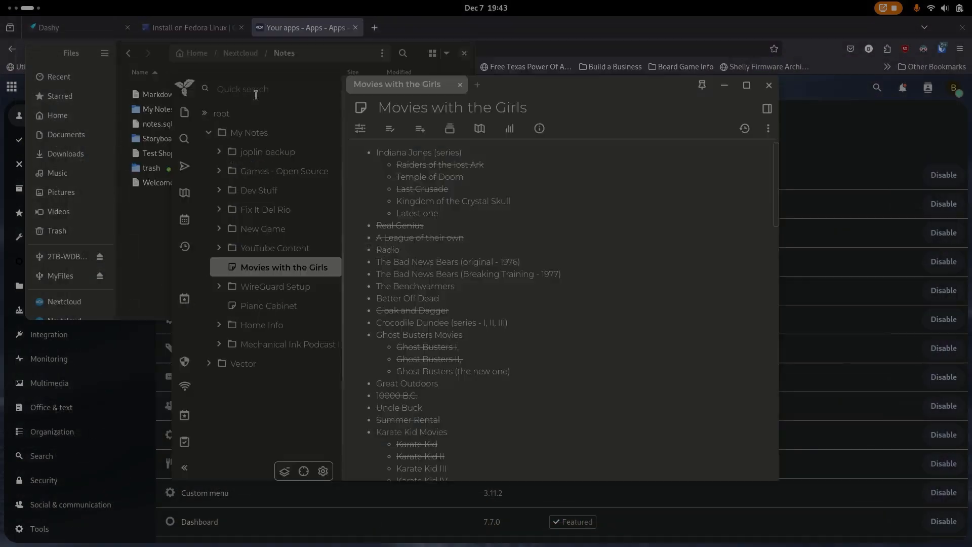
# Export the My Notes note with all its descendants in Markdown format, saving it as My Notes.zip in Downloads
pyautogui.rightClick(249, 134)
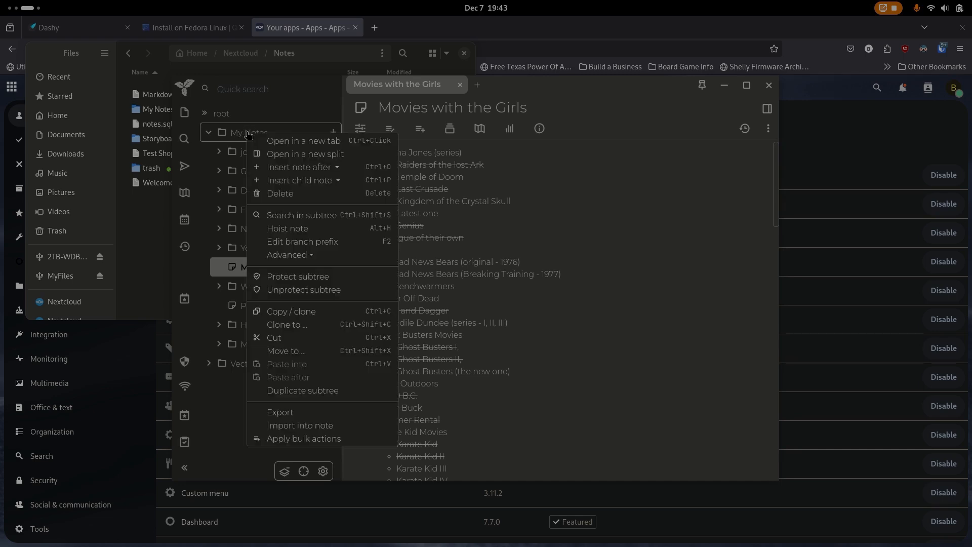
pyautogui.click(302, 416)
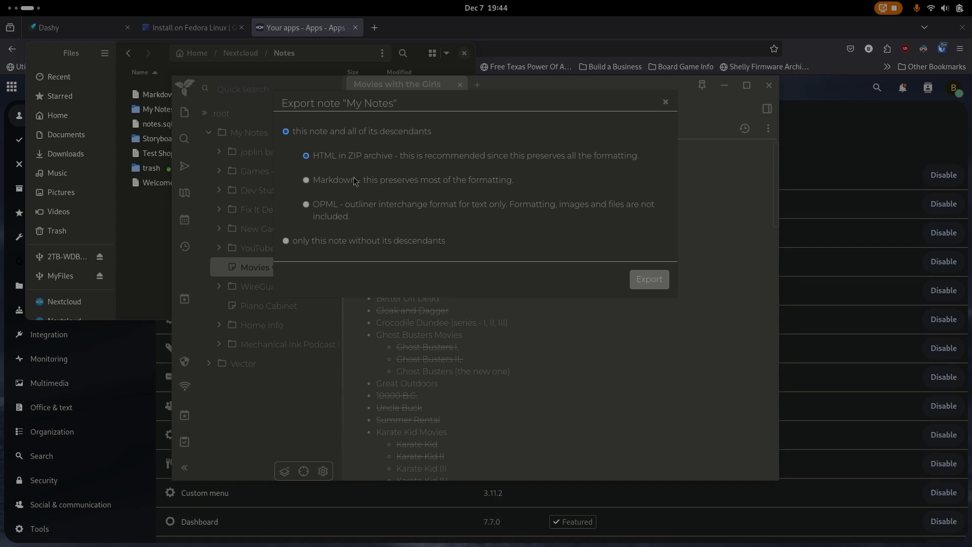
pyautogui.click(305, 181)
pyautogui.click(647, 280)
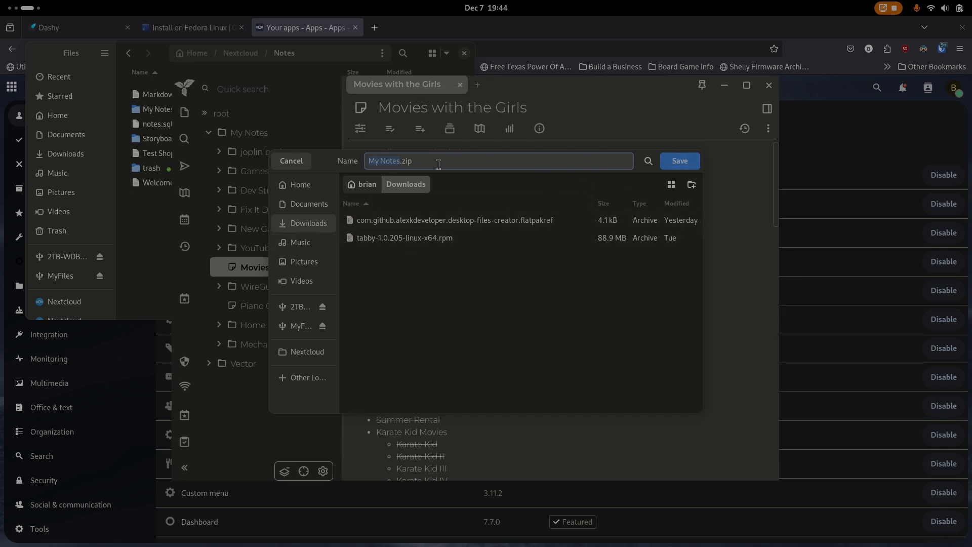
pyautogui.click(678, 161)
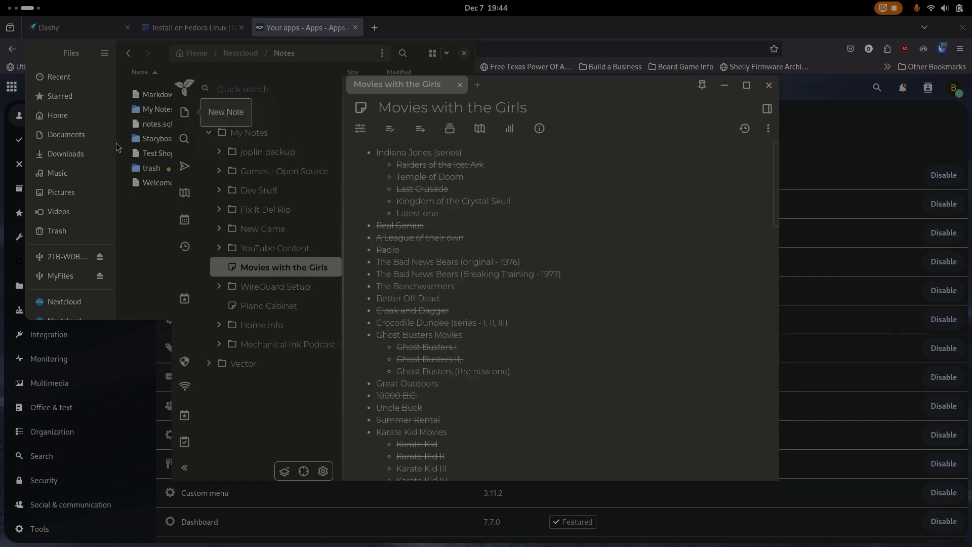
# Switch to the Files window and extract My Notes.zip in the Downloads folder
pyautogui.click(136, 217)
pyautogui.click(92, 159)
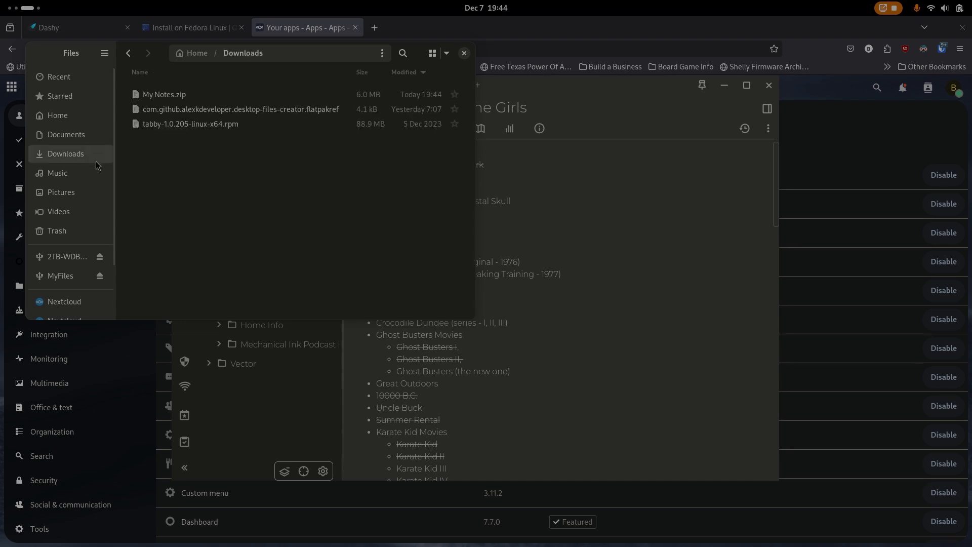
pyautogui.click(162, 100)
pyautogui.rightClick(162, 100)
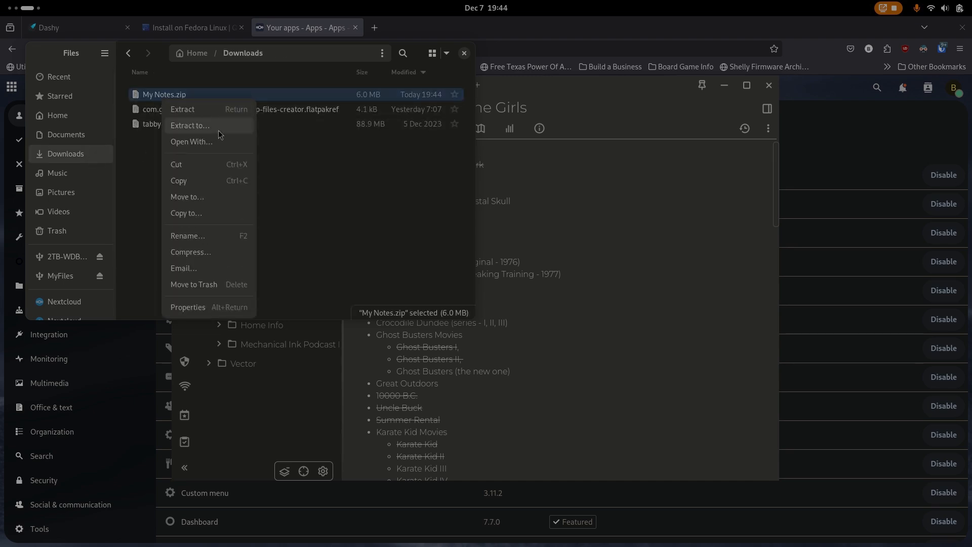
pyautogui.click(217, 111)
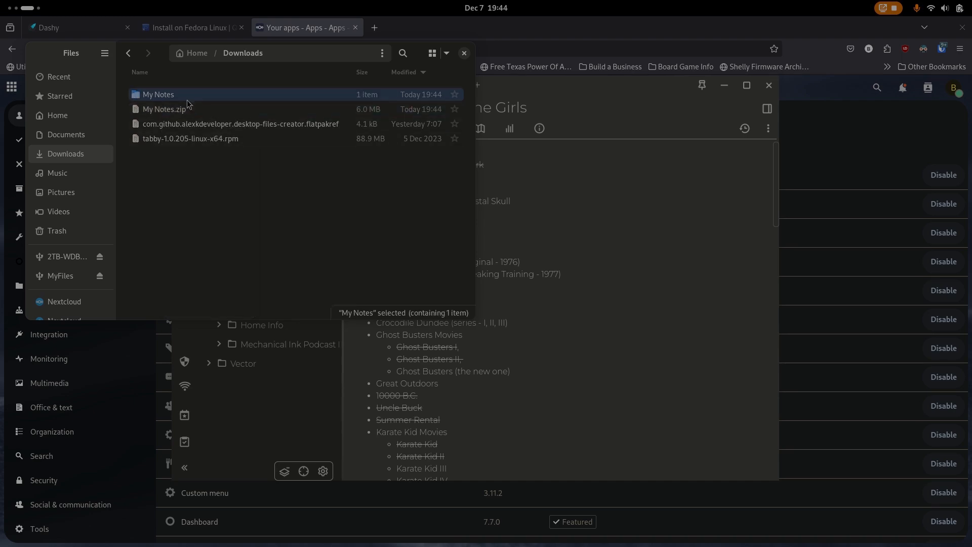
# Look through the extracted My Notes folder and its nested My Notes subfolder, and return to Downloads
pyautogui.doubleClick(148, 96)
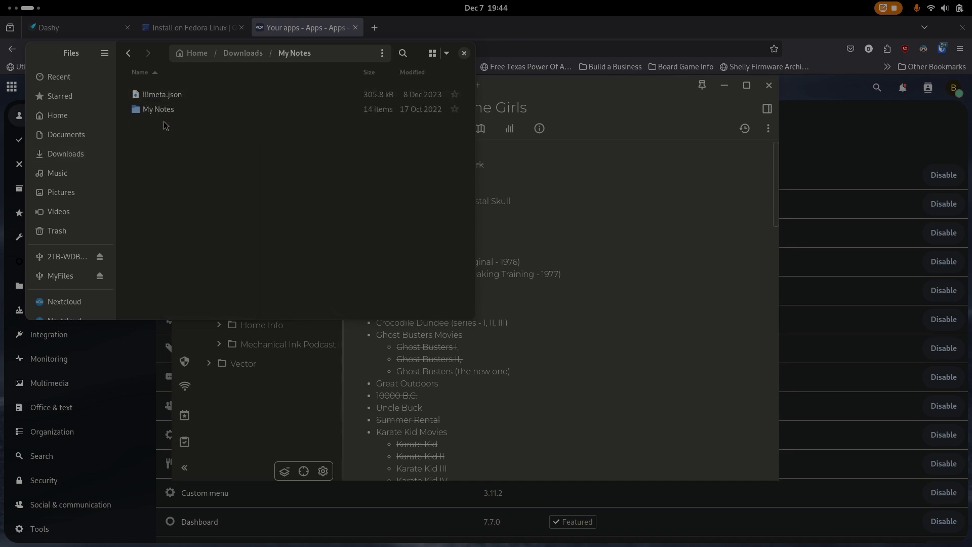
pyautogui.doubleClick(165, 112)
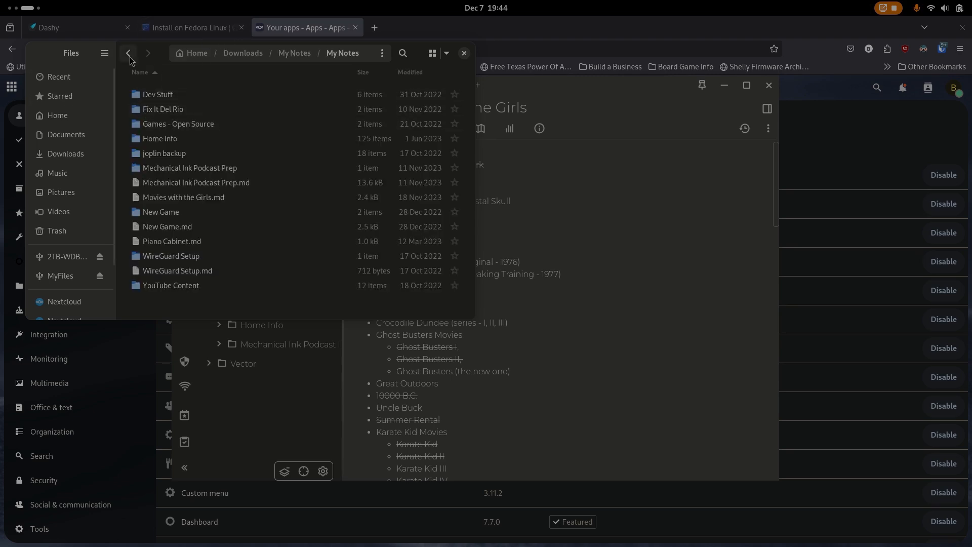
pyautogui.doubleClick(157, 169)
pyautogui.click(167, 96)
pyautogui.click(130, 57)
pyautogui.click(130, 57)
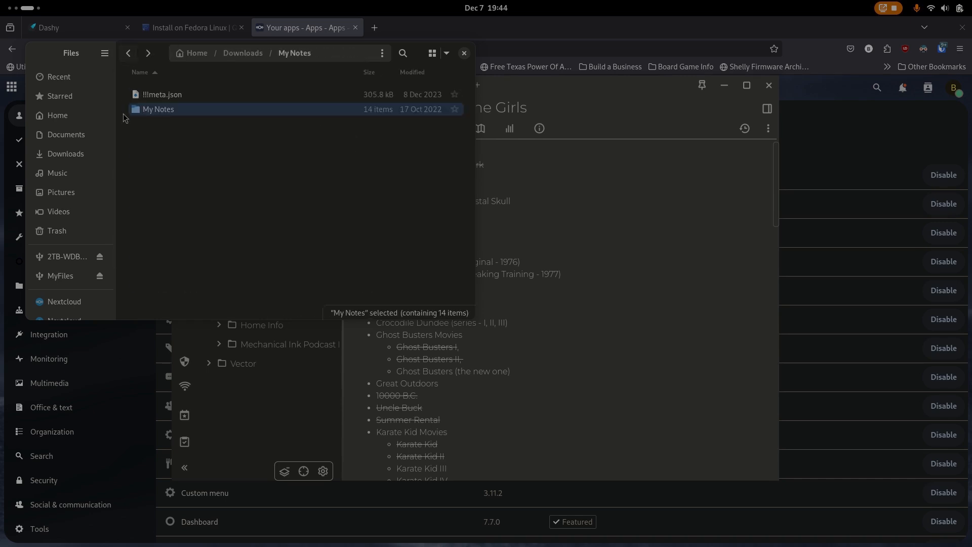
pyautogui.click(252, 55)
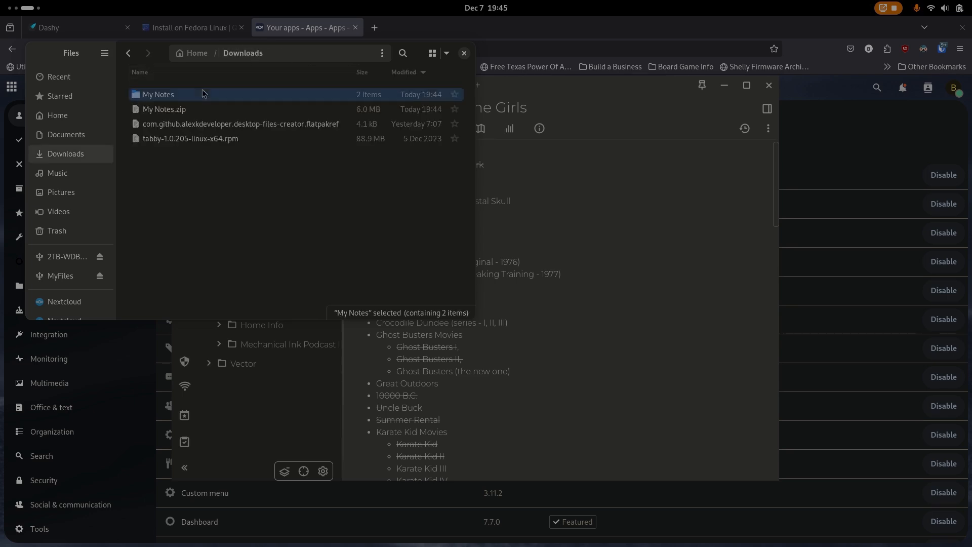
# Copy the inner My Notes folder from the extracted My Notes folder in Downloads
pyautogui.doubleClick(175, 95)
pyautogui.click(156, 110)
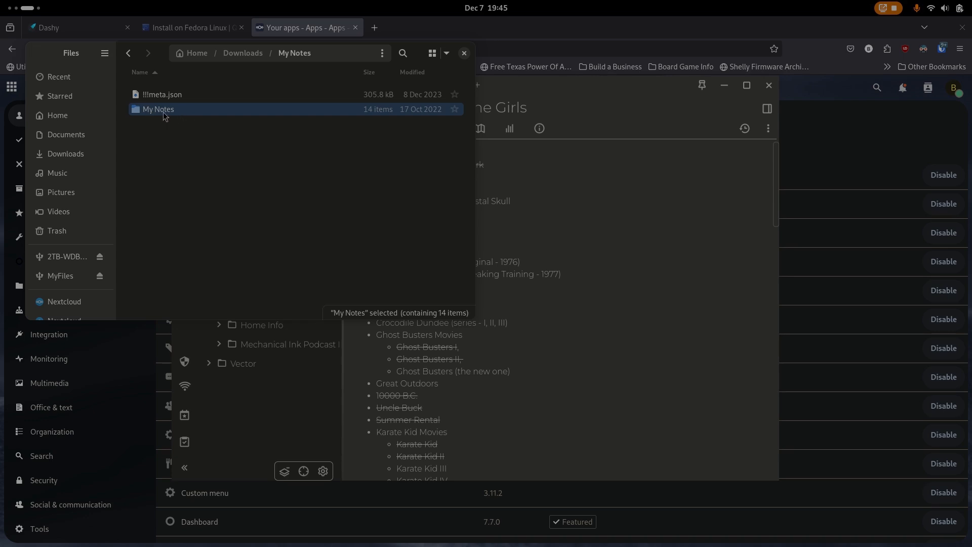
pyautogui.rightClick(163, 116)
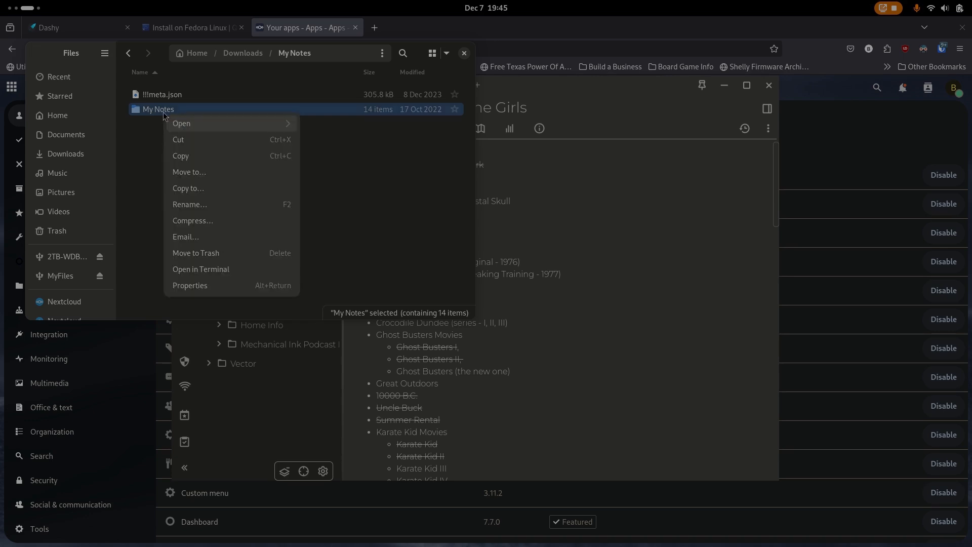
pyautogui.click(192, 163)
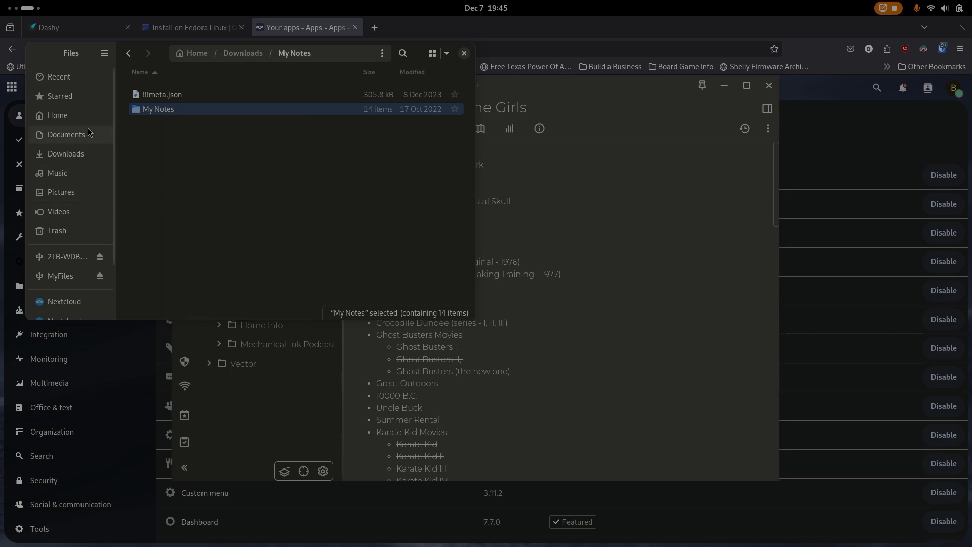
# Open the Notes folder inside the home directory's Nextcloud folder and select the existing My Notes folder there
pyautogui.click(57, 116)
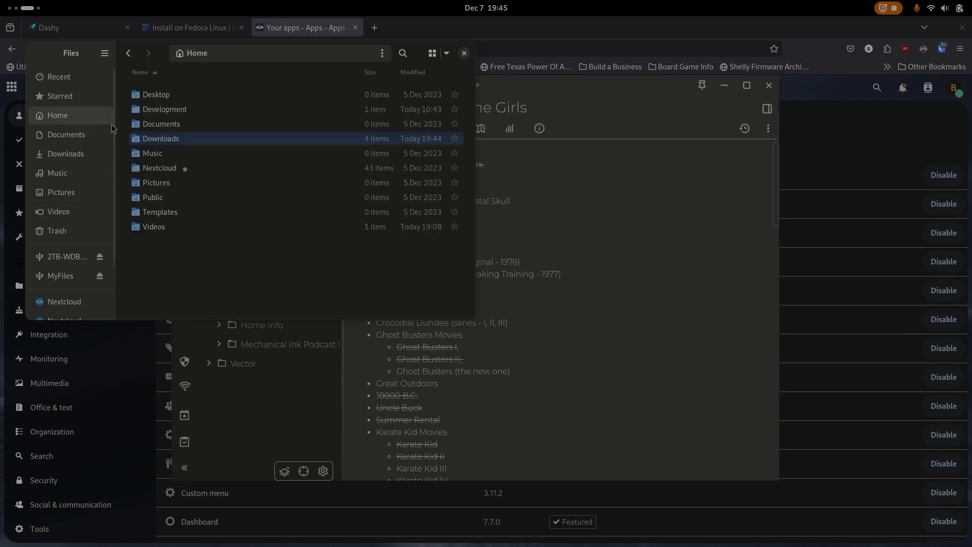
pyautogui.doubleClick(177, 168)
pyautogui.scroll(-5, 212, 205)
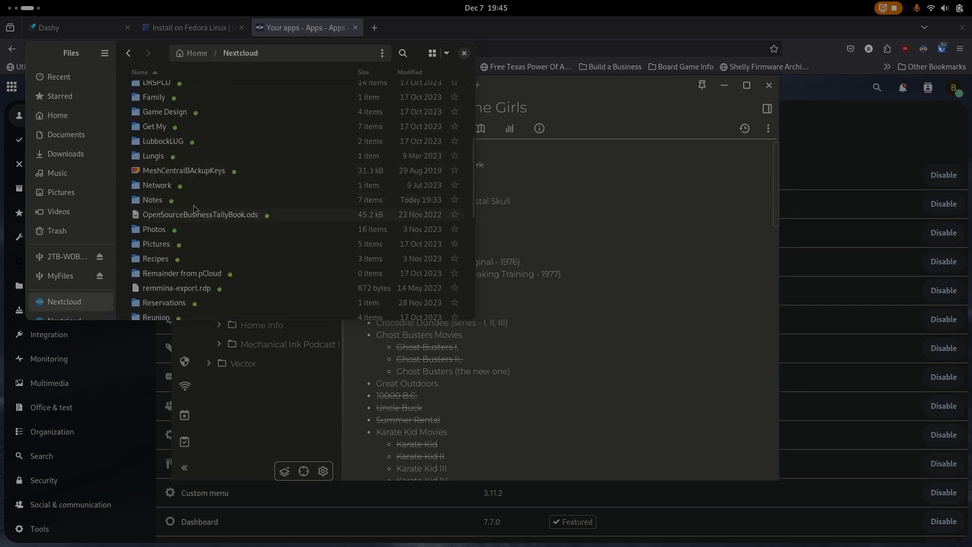
pyautogui.doubleClick(158, 202)
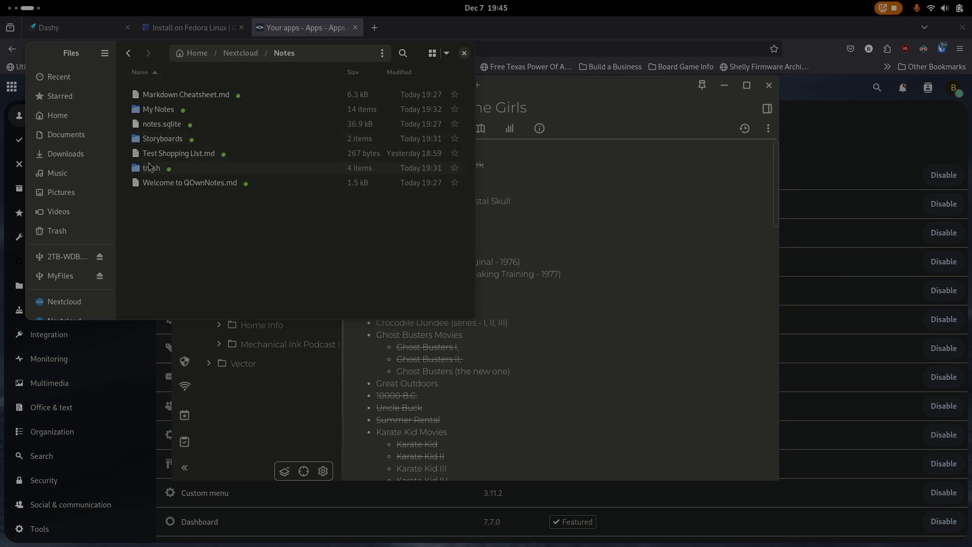
pyautogui.rightClick(157, 200)
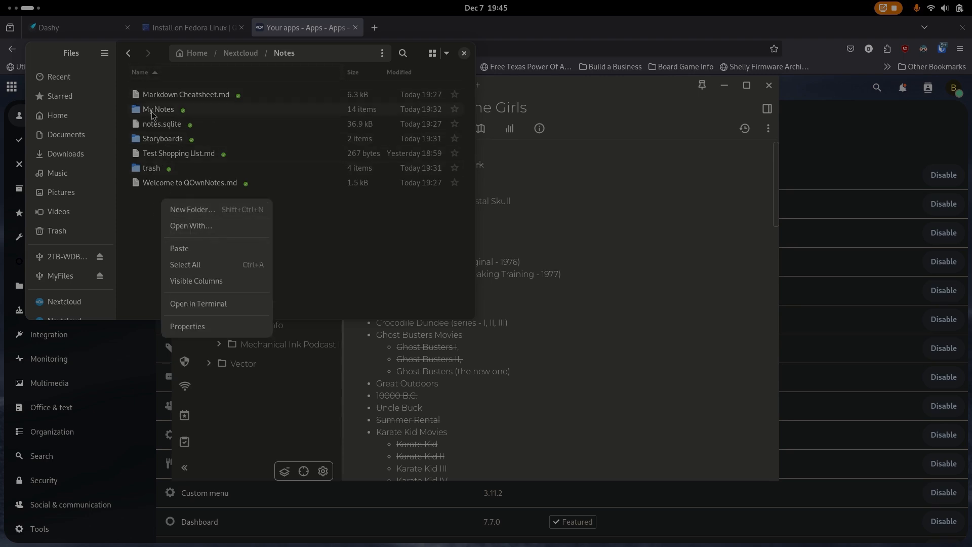
pyautogui.click(314, 264)
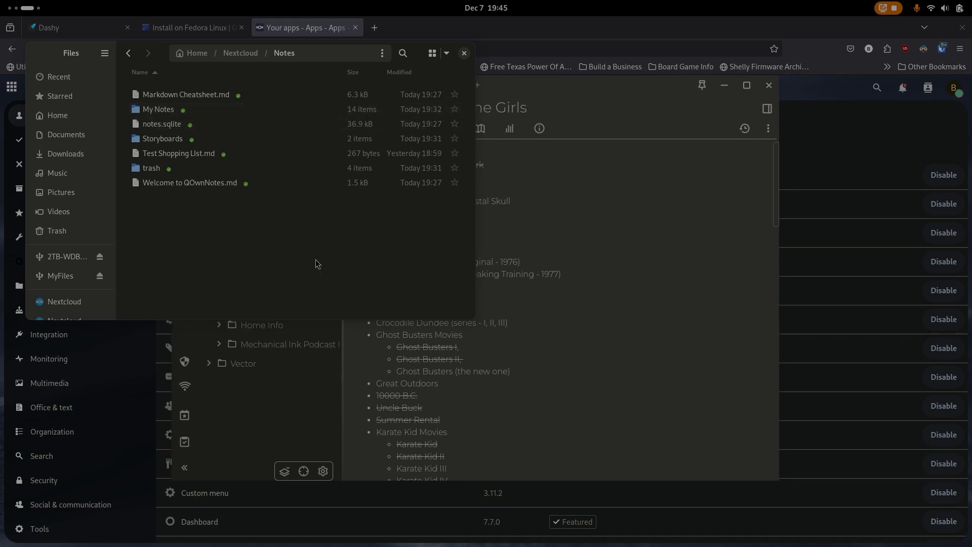
pyautogui.click(158, 110)
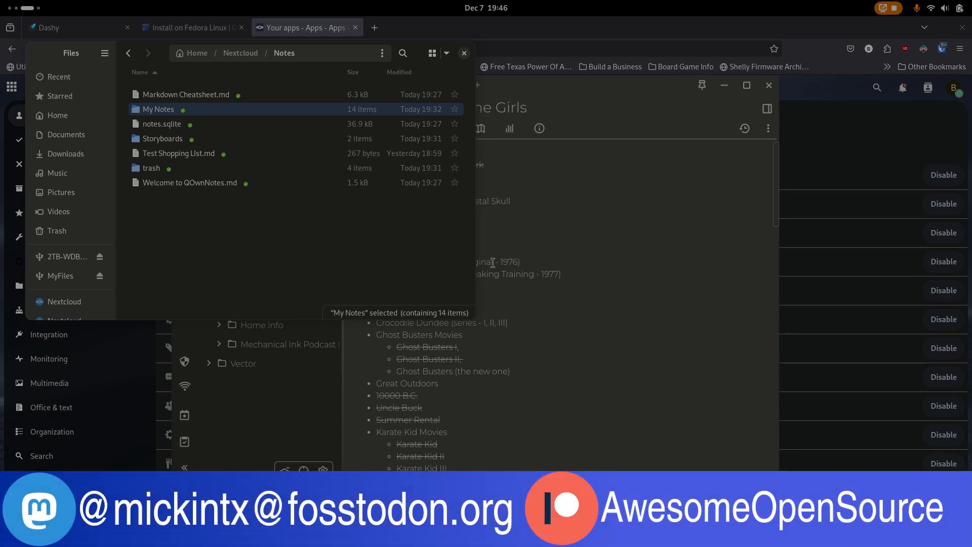
# Switch to the browser and view the start of the QOwnNotes Install on Fedora Linux page
pyautogui.click(227, 27)
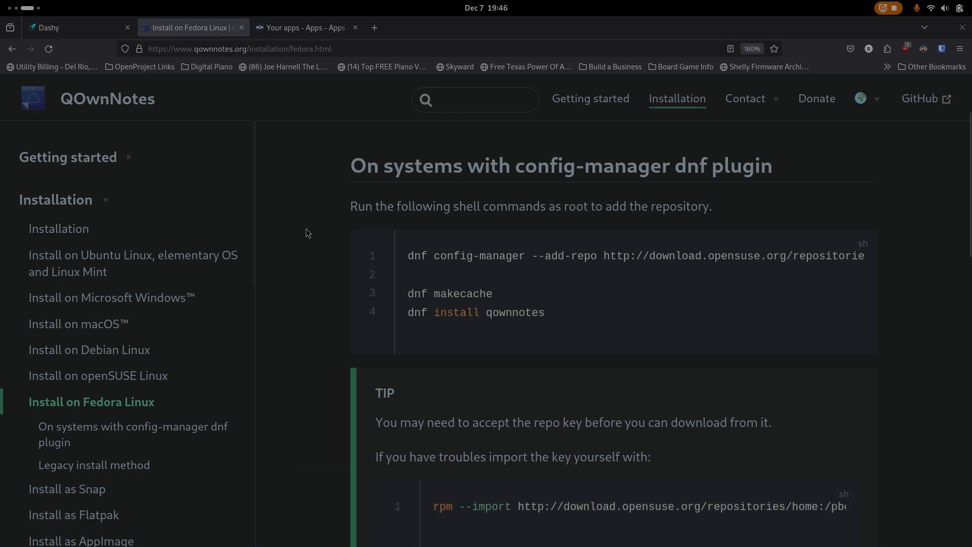
pyautogui.scroll(3, 308, 232)
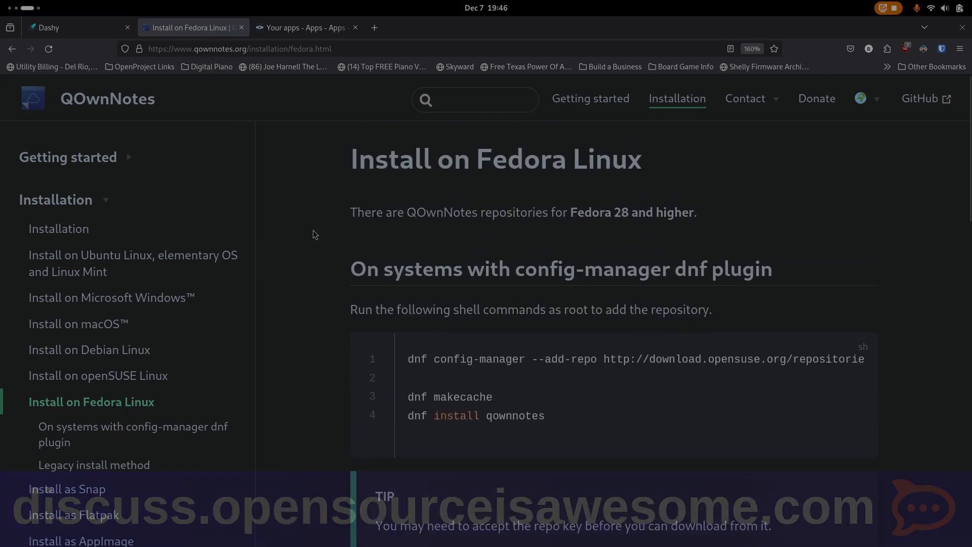